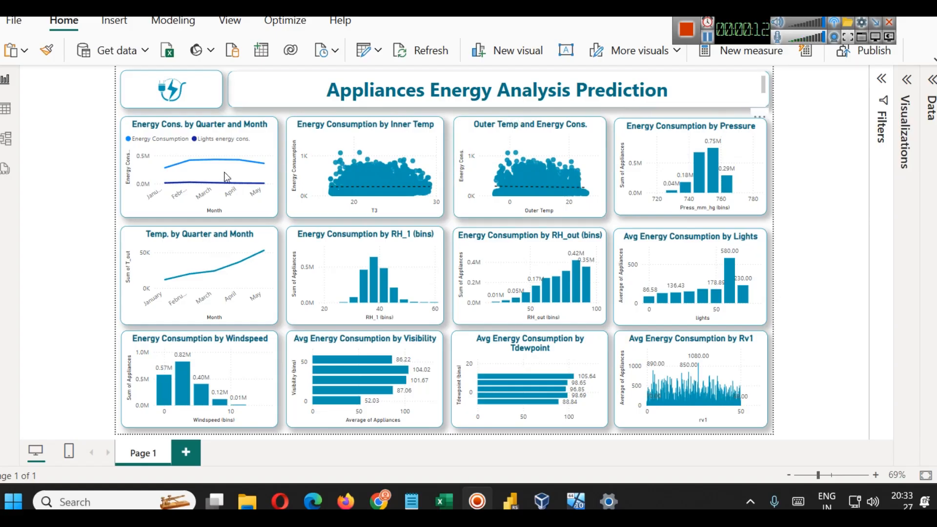
Review the energy dashboard's charts and expand the data field list to examine the energydata_complete fields
mouse_move(180, 187)
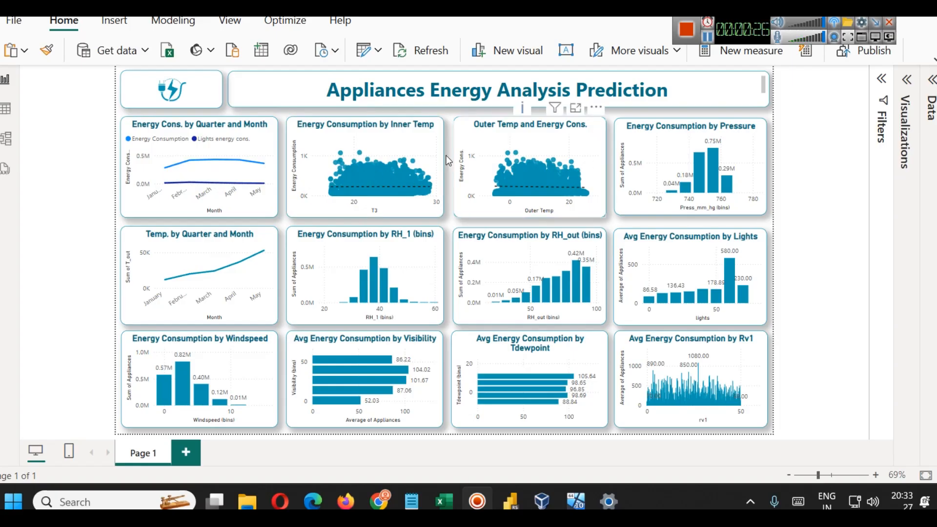
mouse_move(388, 166)
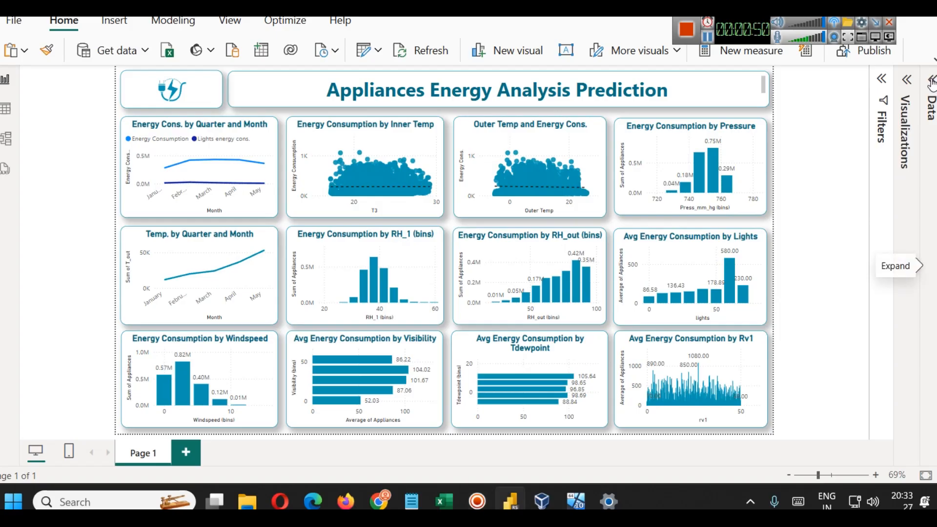
click(929, 259)
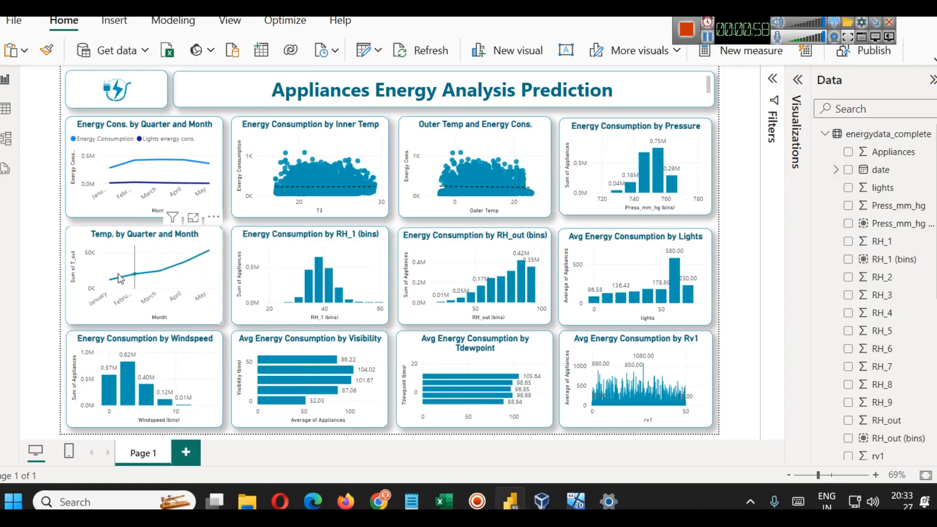
mouse_move(120, 278)
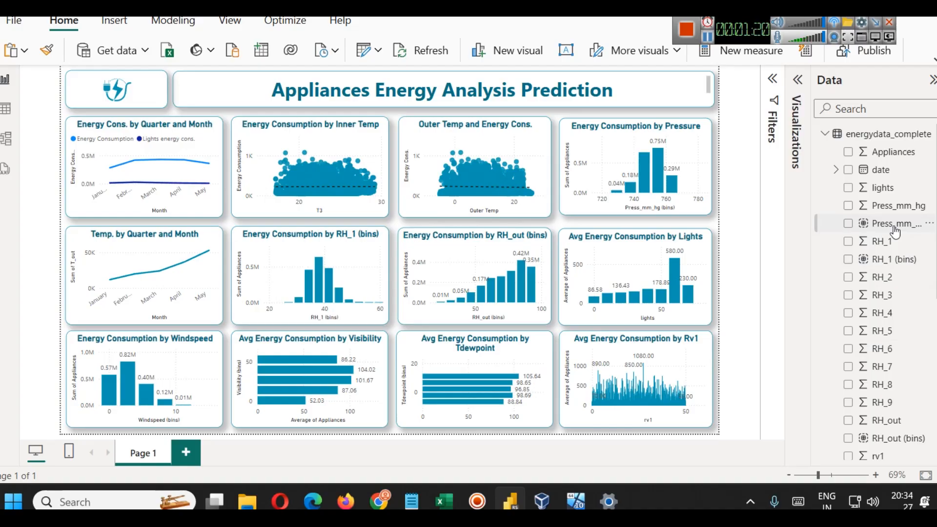
scroll(900, 337, down, 6)
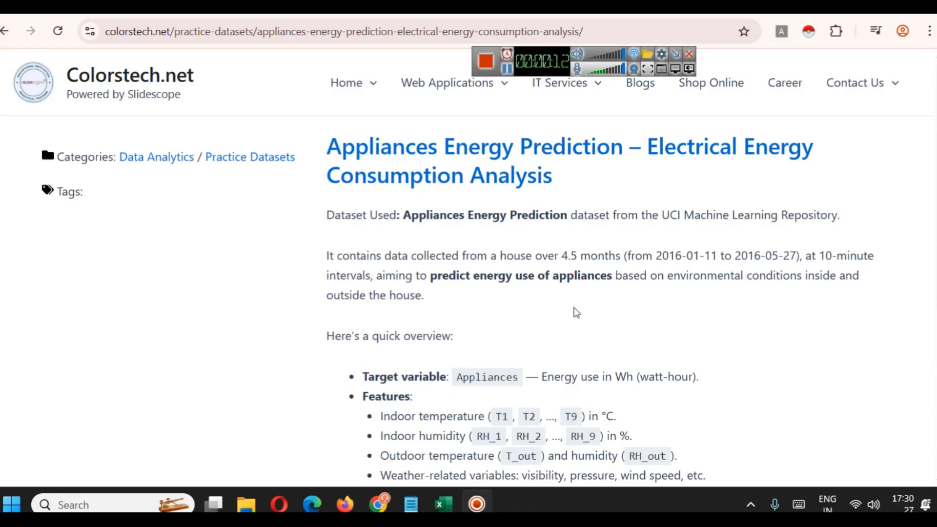
Read the dataset overview on Colorstech.net, switch to energydata_complete.csv in Excel and widen the Appliances column to fit its heading
scroll(566, 306, down, 4)
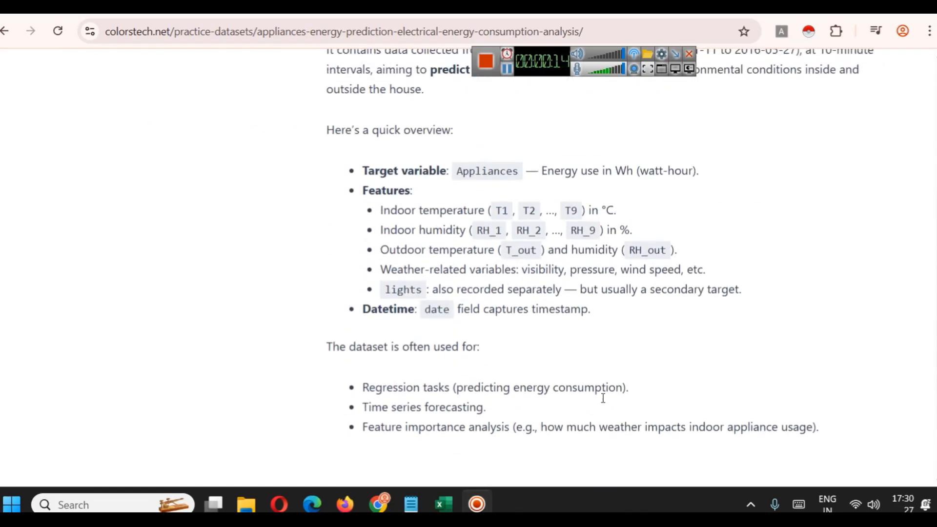
mouse_move(455, 496)
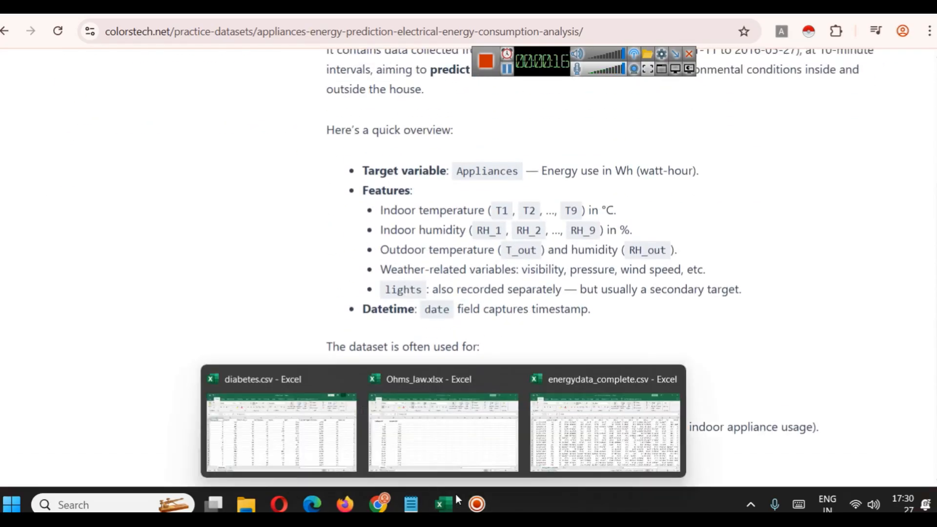
click(628, 441)
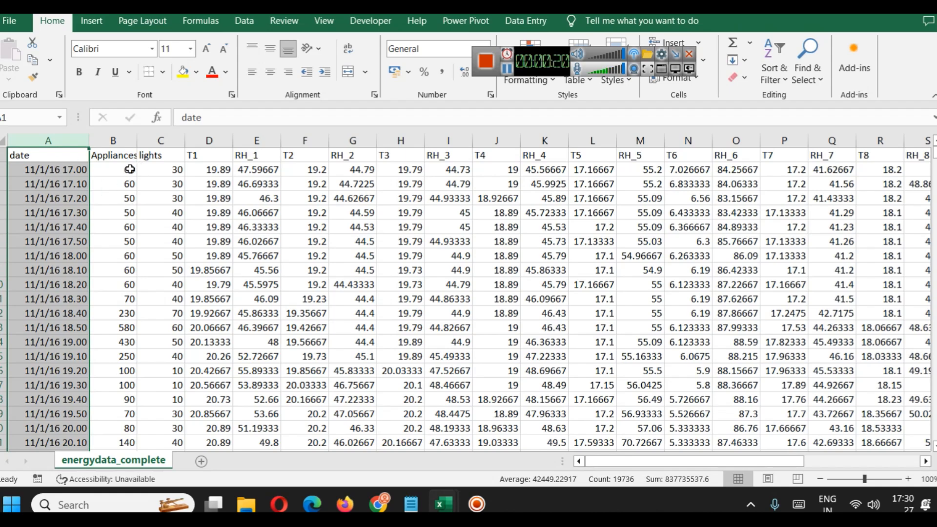
drag(137, 141, 160, 141)
click(138, 139)
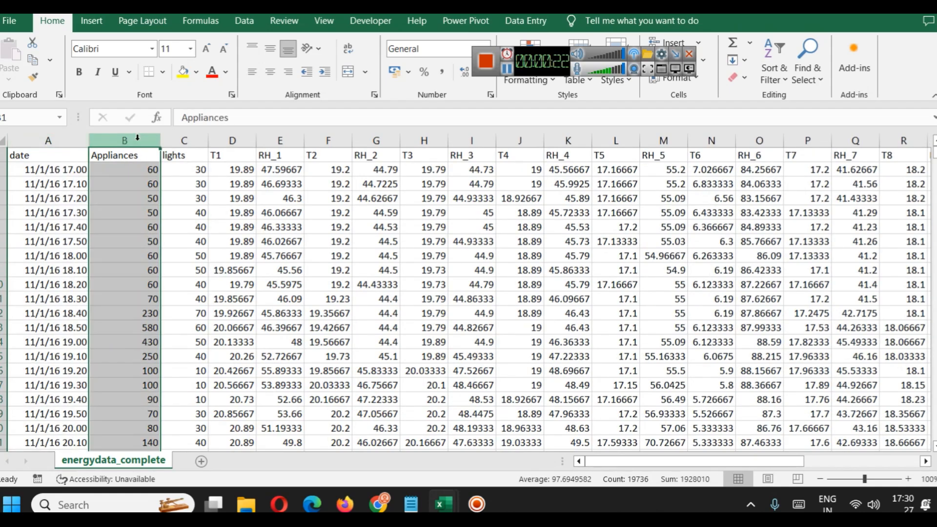
Examine the lights, T1, RH_1, T2 and RH_2 columns one by one
click(183, 135)
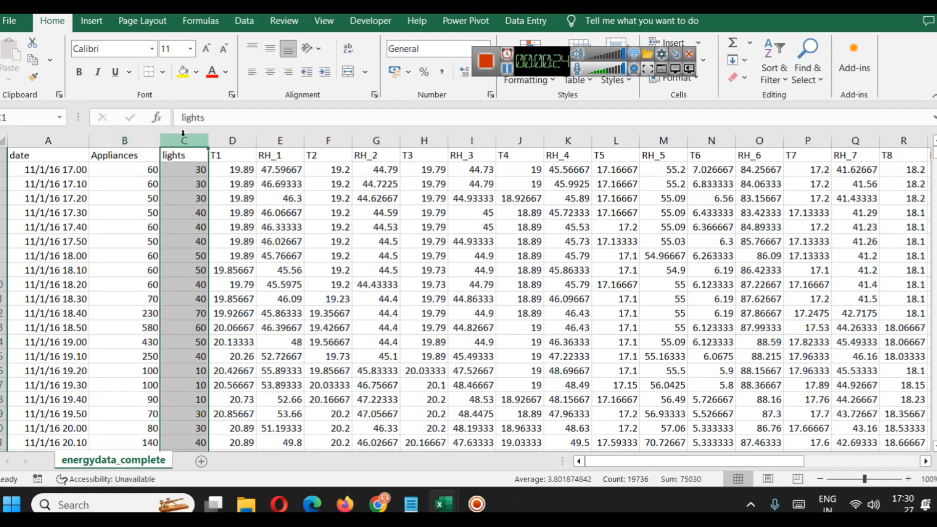
click(234, 140)
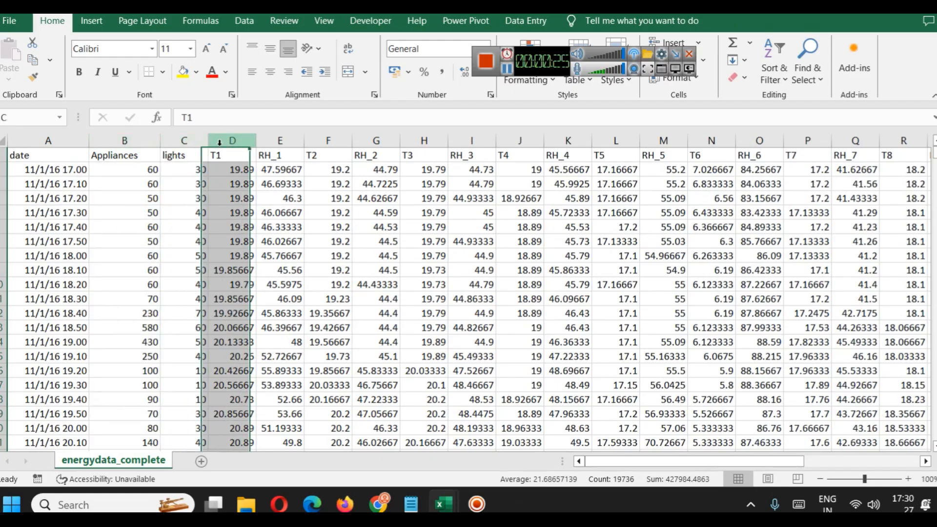
click(264, 141)
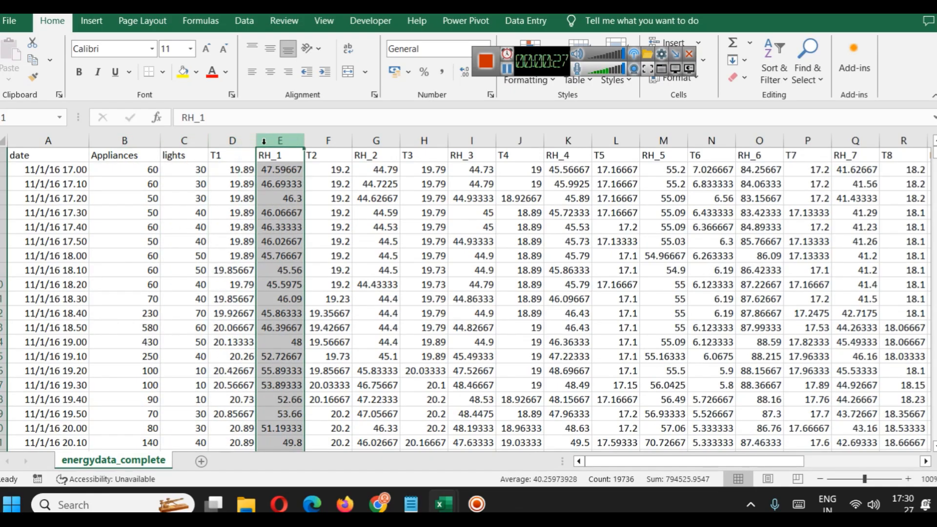
click(322, 139)
click(377, 141)
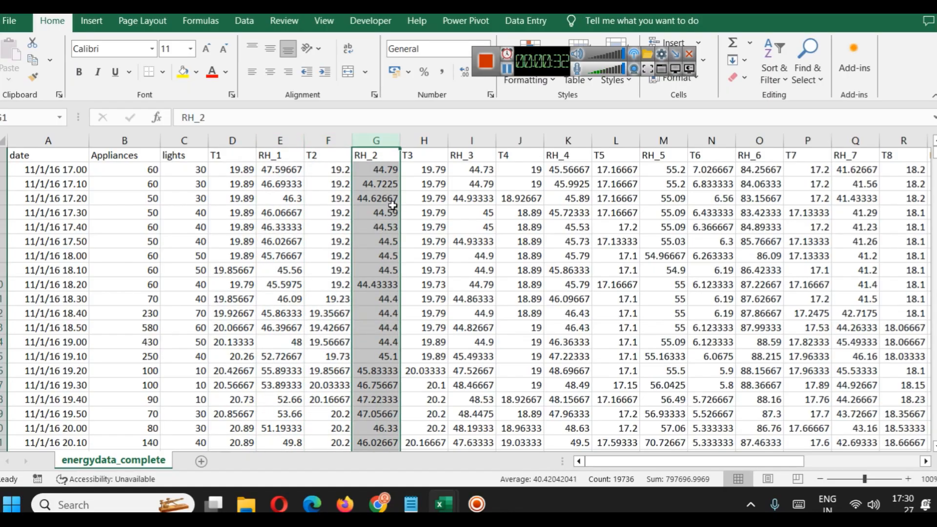
Check the indoor humidity feature description on the Colorstech.net page in Chrome against the RH_1 column in Excel
mouse_move(378, 504)
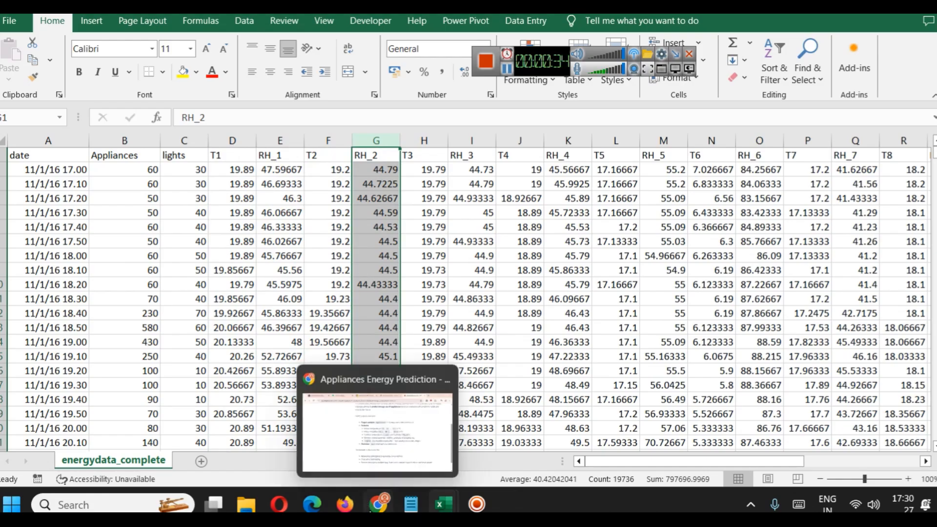
click(381, 424)
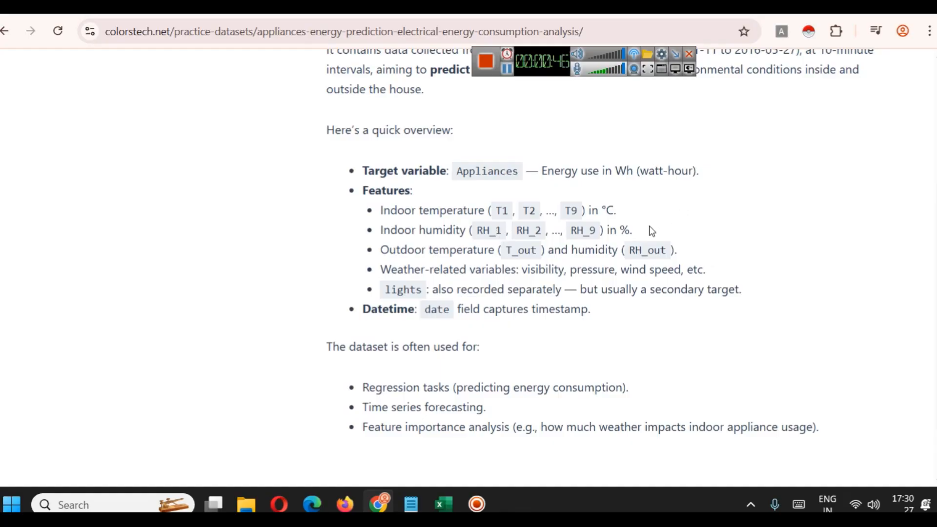
mouse_move(449, 496)
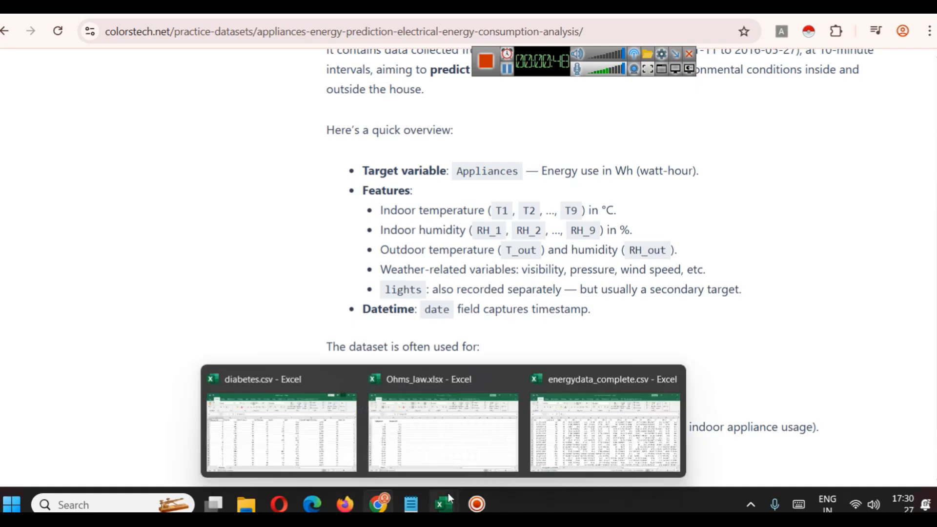
click(606, 429)
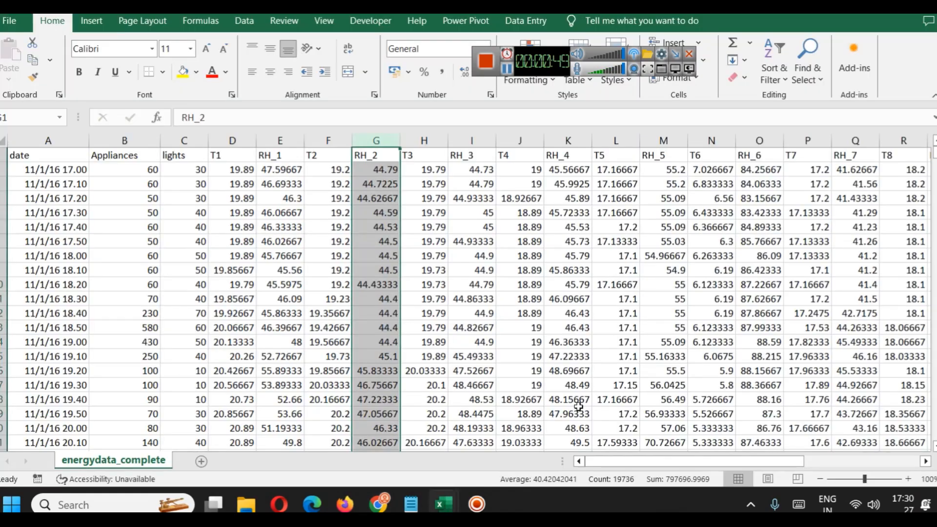
click(271, 137)
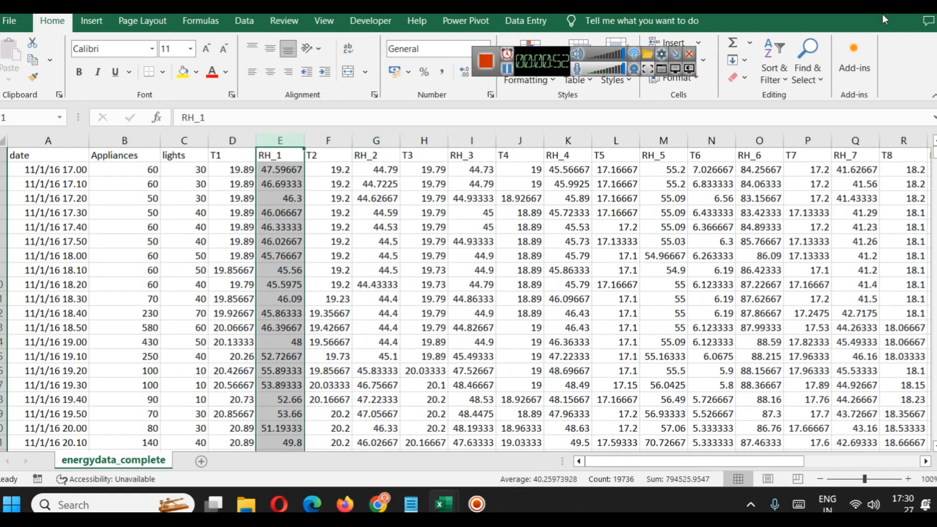
click(861, 1)
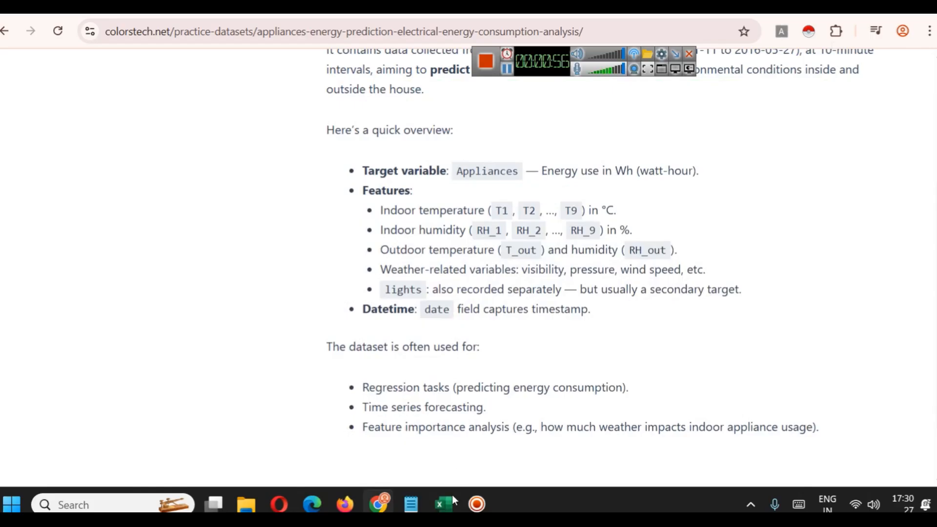
Return to energydata_complete.csv in Excel, widen the T_out column and inspect its first value in full
mouse_move(443, 503)
click(615, 423)
drag(607, 465, 725, 464)
drag(583, 141, 623, 142)
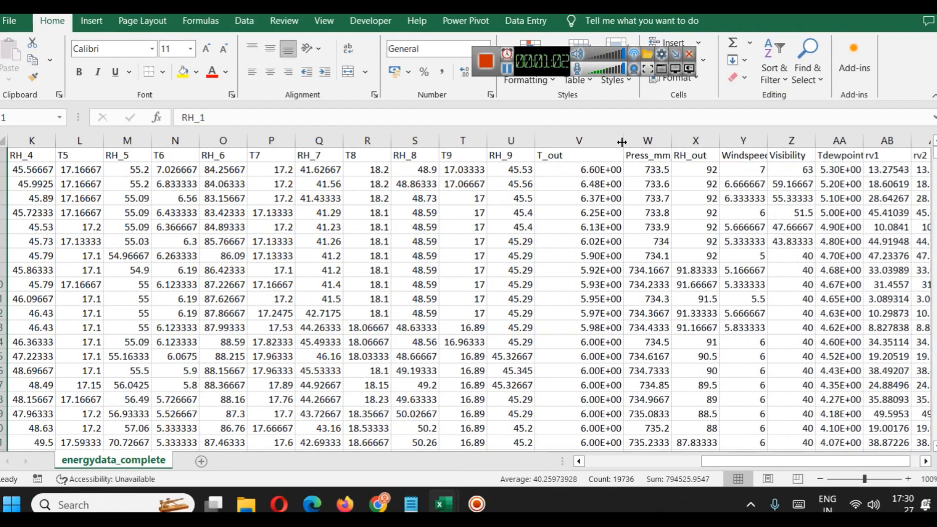
click(598, 166)
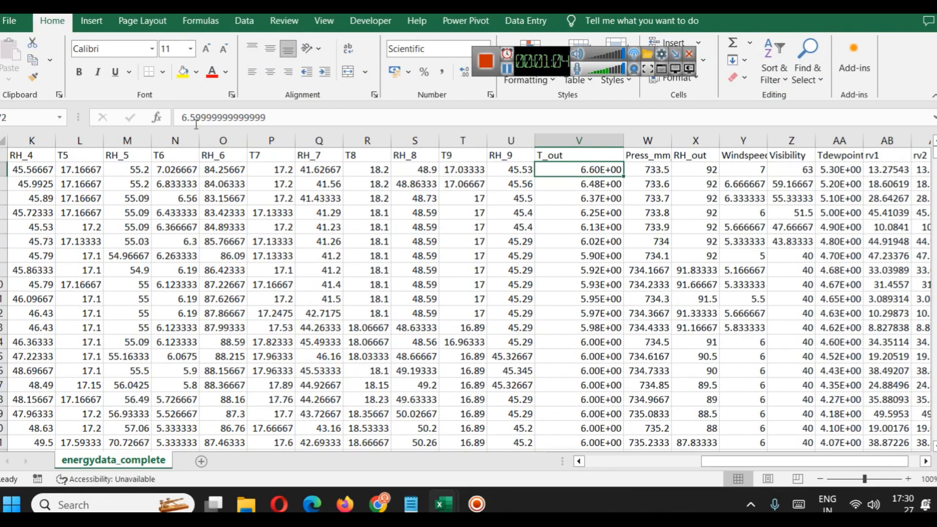
mouse_move(622, 141)
mouse_down()
mouse_move(654, 140)
mouse_move(611, 137)
mouse_up()
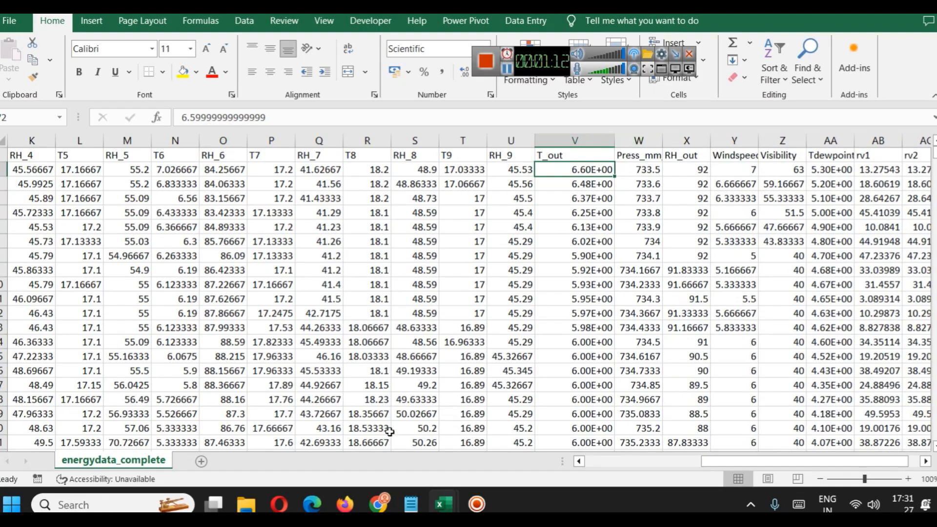
Compare the weather-related features listed on the Colorstech.net page with the Press_mm_hg and Windspeed columns in Excel
mouse_move(390, 509)
click(377, 445)
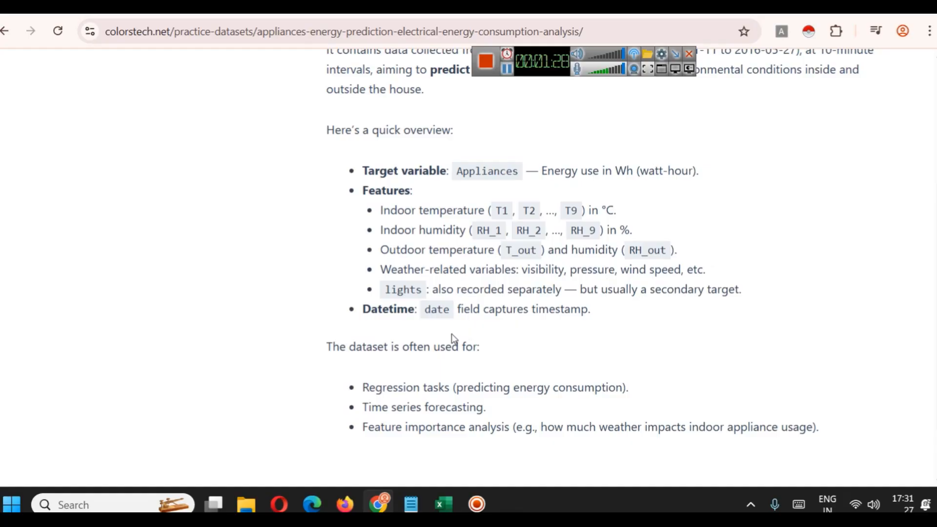
key(alt+Tab)
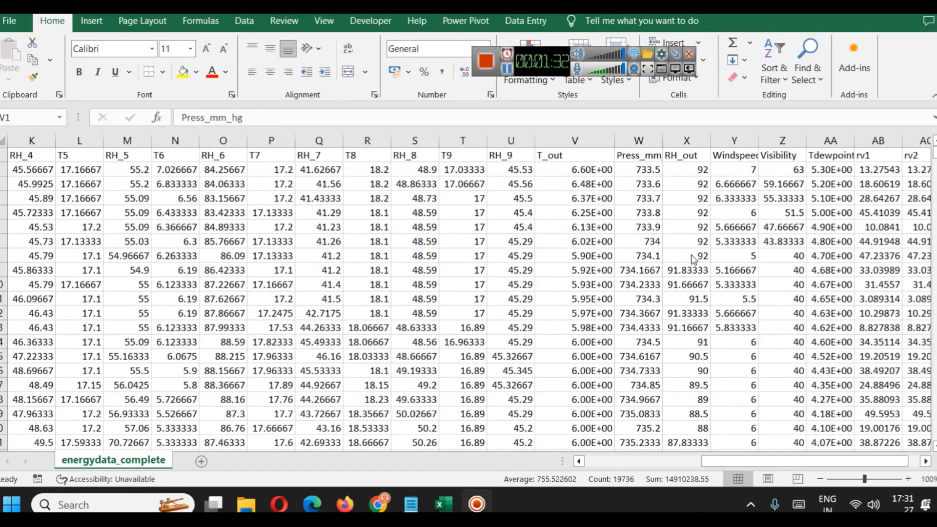
click(735, 140)
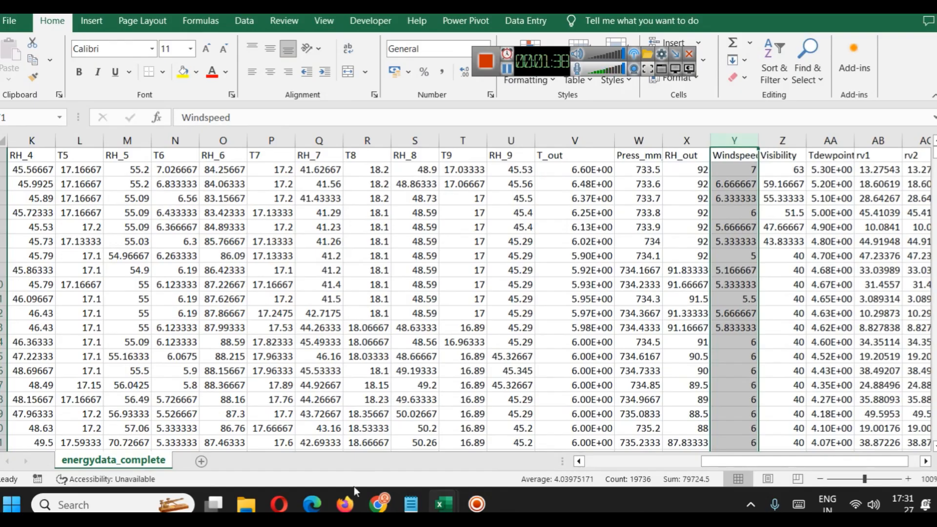
Switch back to the Colorstech.net page in Chrome and read what the dataset is often used for
click(378, 503)
scroll(408, 326, down, 2)
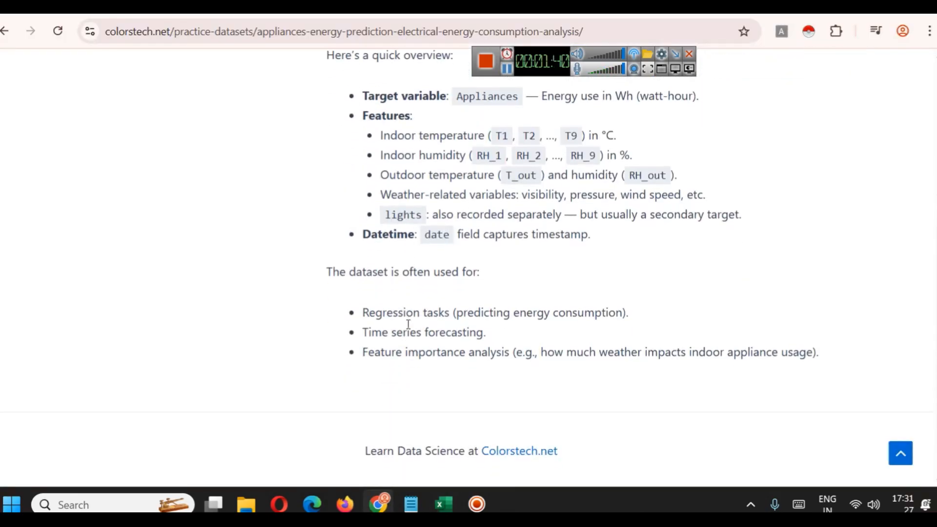
scroll(408, 325, up, 2)
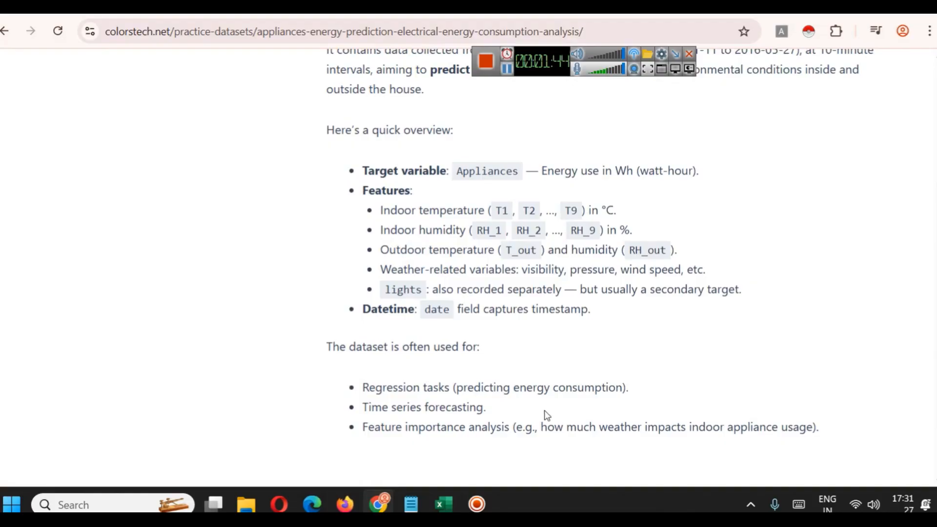
click(507, 69)
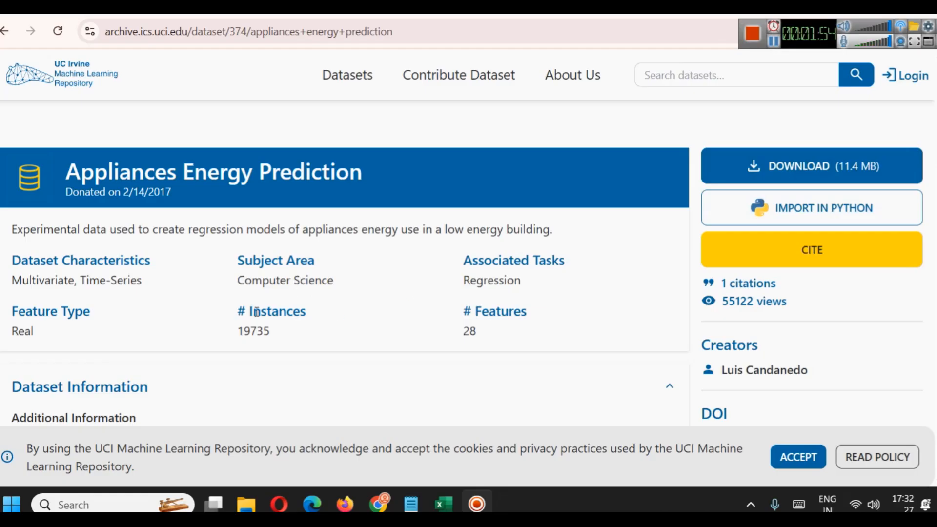
Examine the Variables Table on the UCI Appliances Energy Prediction page and highlight the Appliances target variable
scroll(355, 173, down, 6)
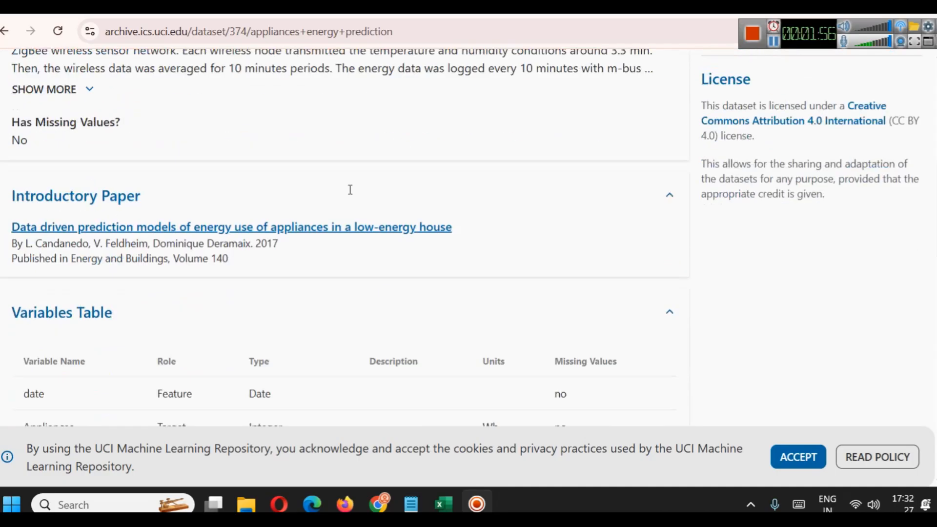
scroll(350, 190, down, 7)
scroll(203, 225, down, 4)
scroll(203, 224, up, 5)
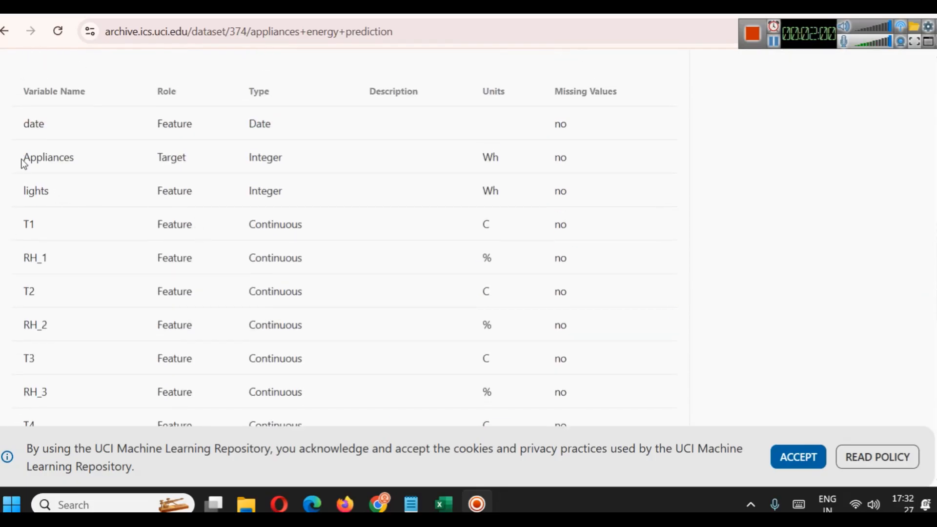
drag(23, 159, 74, 158)
Inspect the Appliances column of energydata_complete.csv in Excel, and return to the UCI dataset page in Chrome
mouse_move(451, 504)
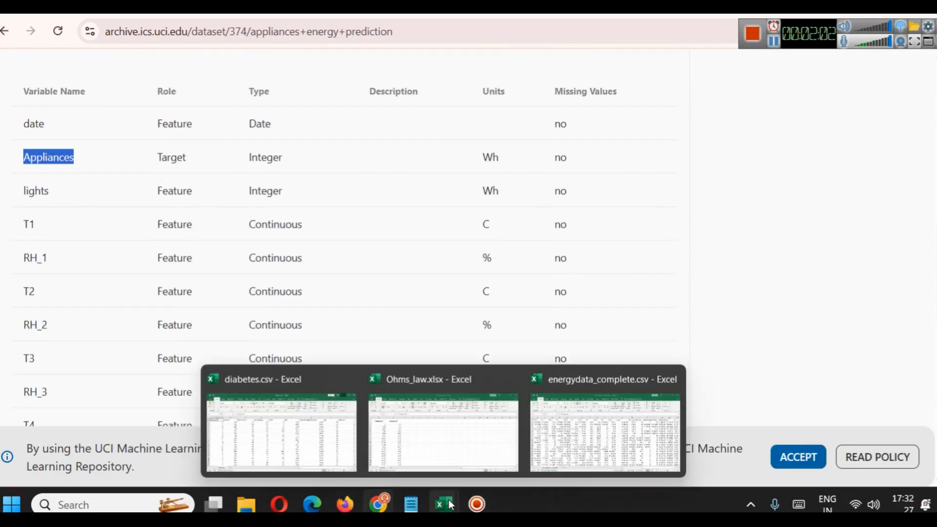
click(546, 456)
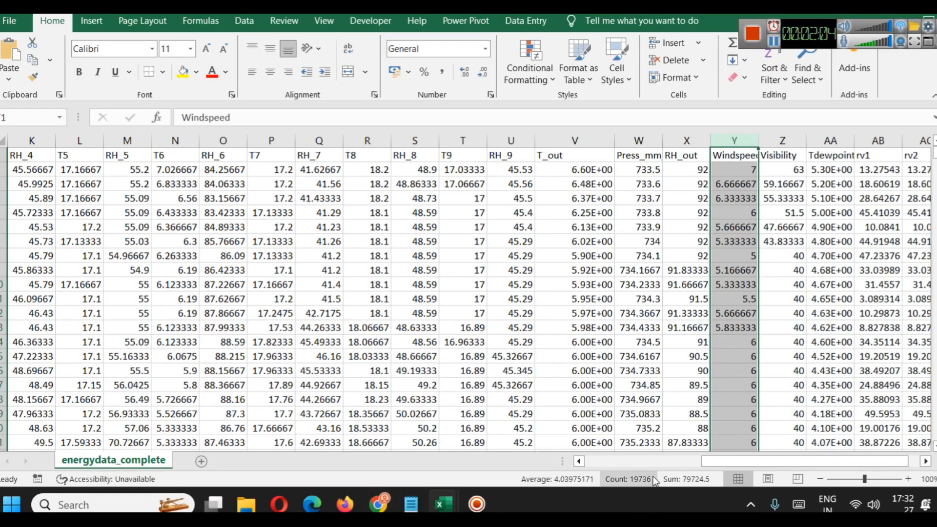
scroll(192, 278, left, 10)
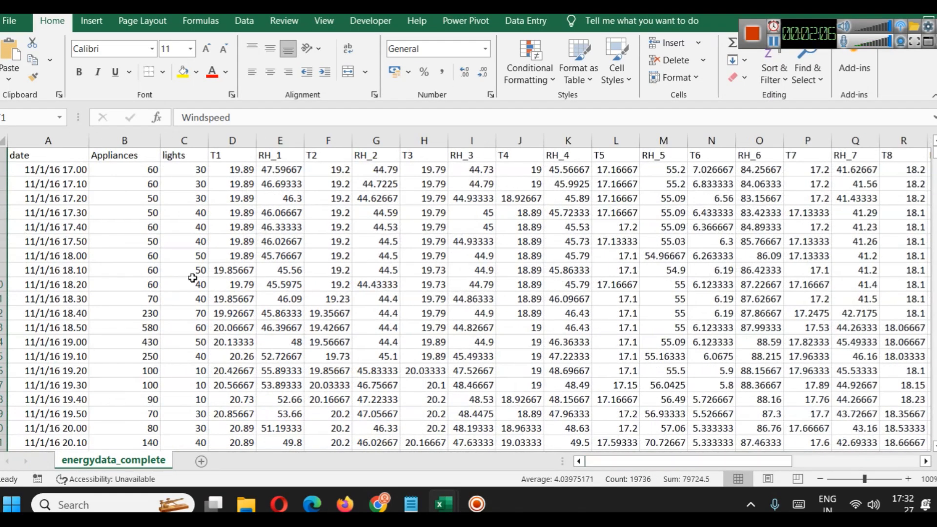
click(125, 141)
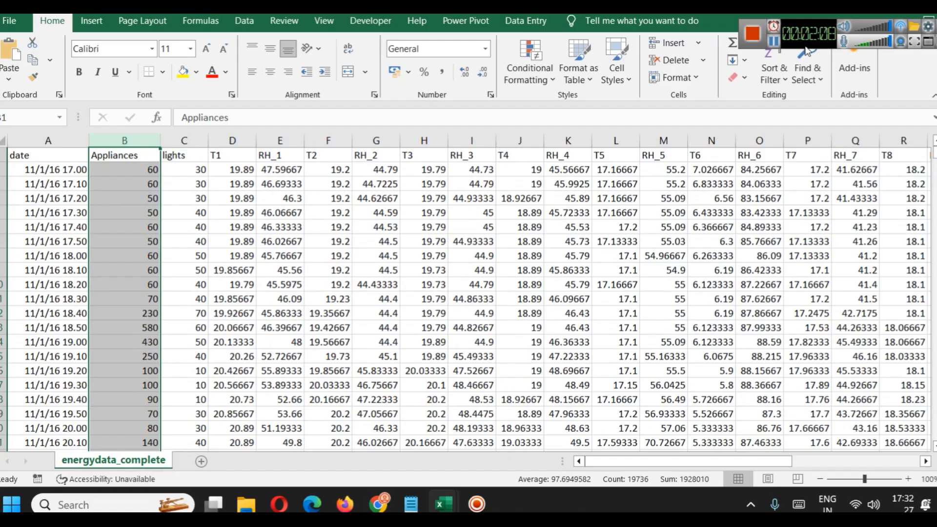
key(alt+Tab)
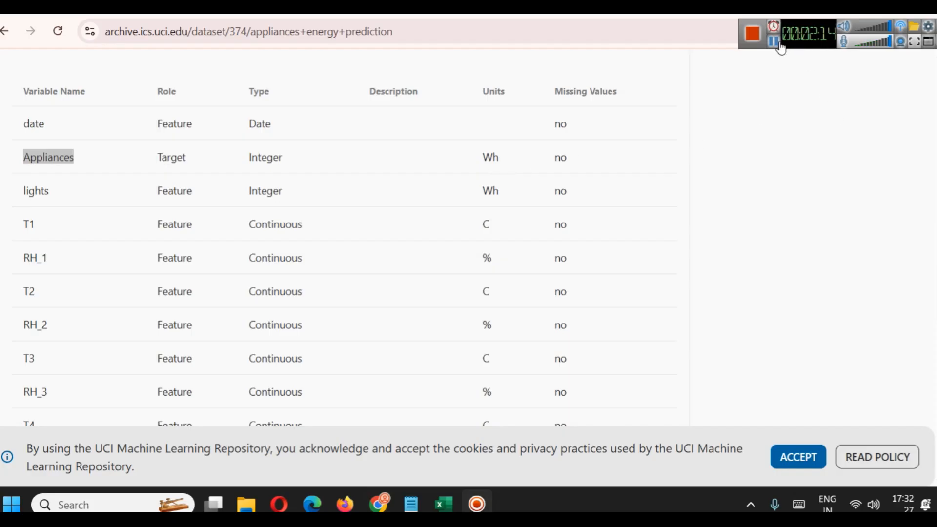
Switch to the Notepad note and read the definition of the Wh (watt-hour) unit
key(alt+Tab)
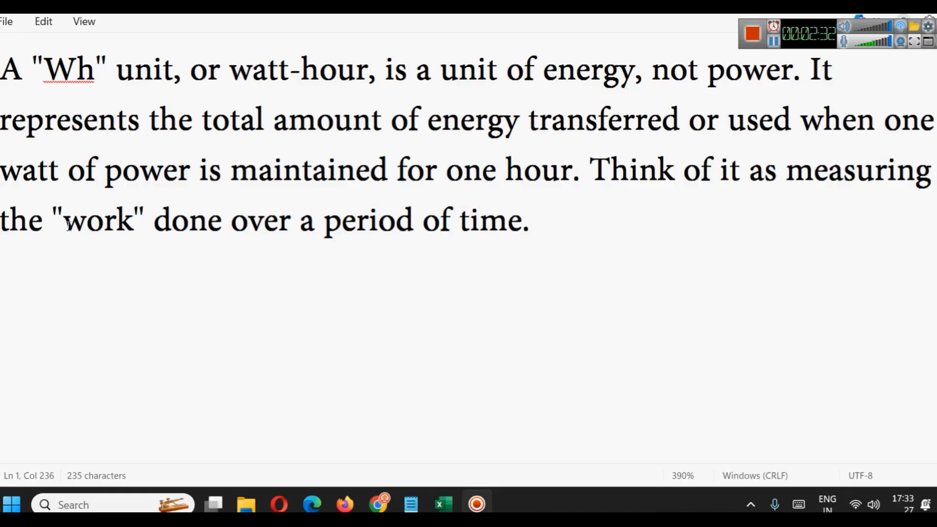
click(775, 45)
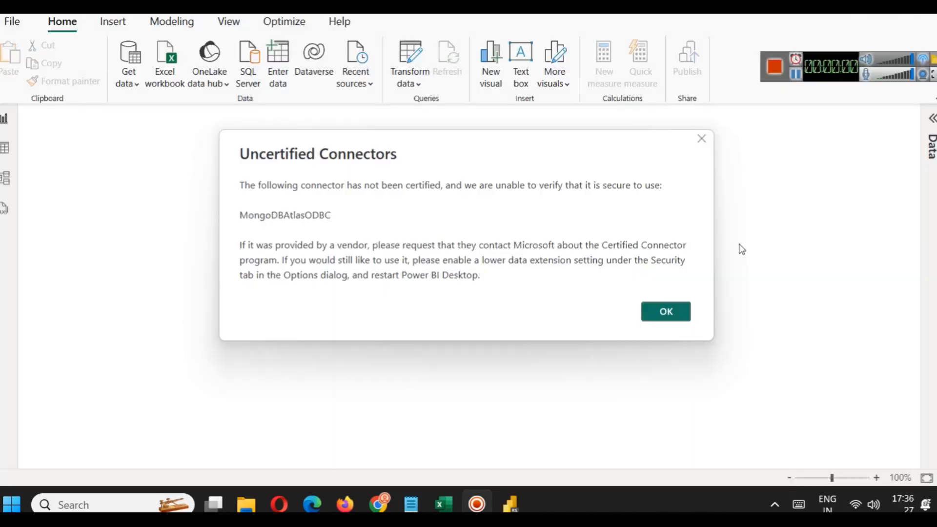
In Power BI Desktop, dismiss the Uncertified Connectors notice and the start screen, and start a Text/CSV data import
click(701, 139)
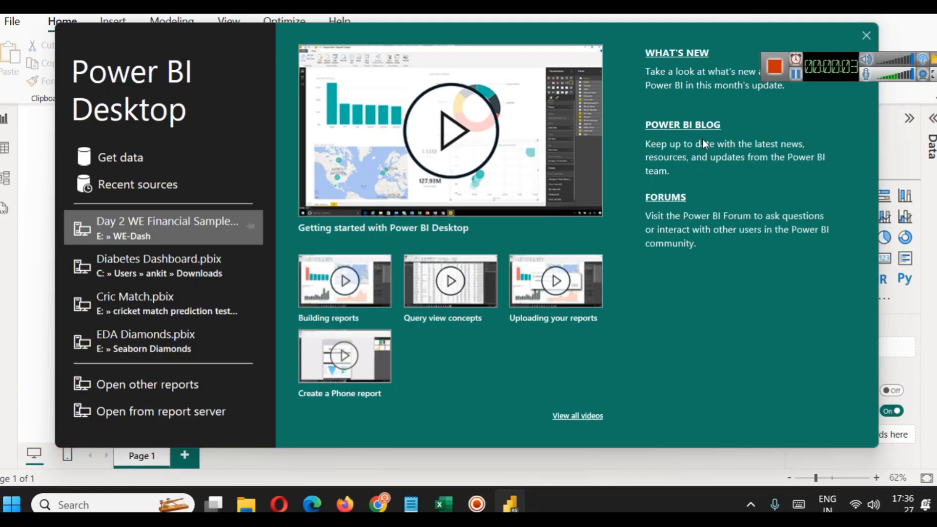
click(866, 36)
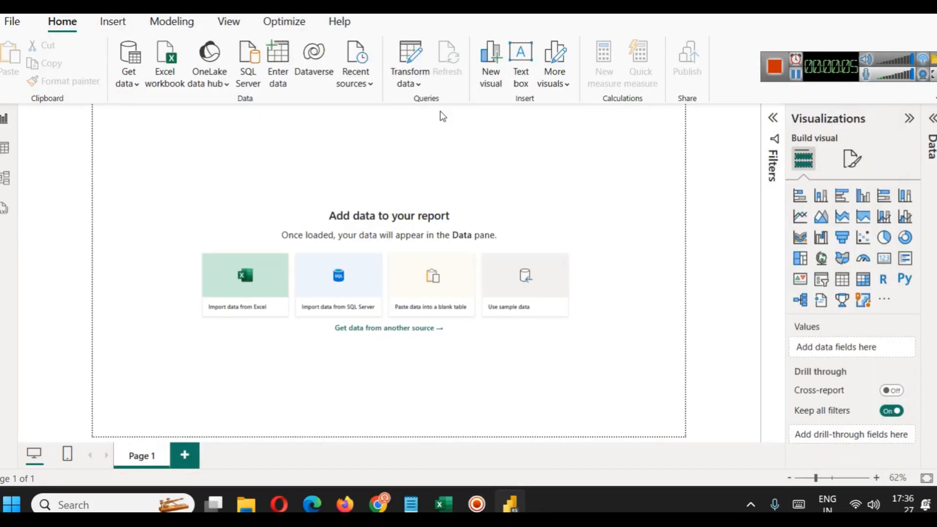
click(128, 84)
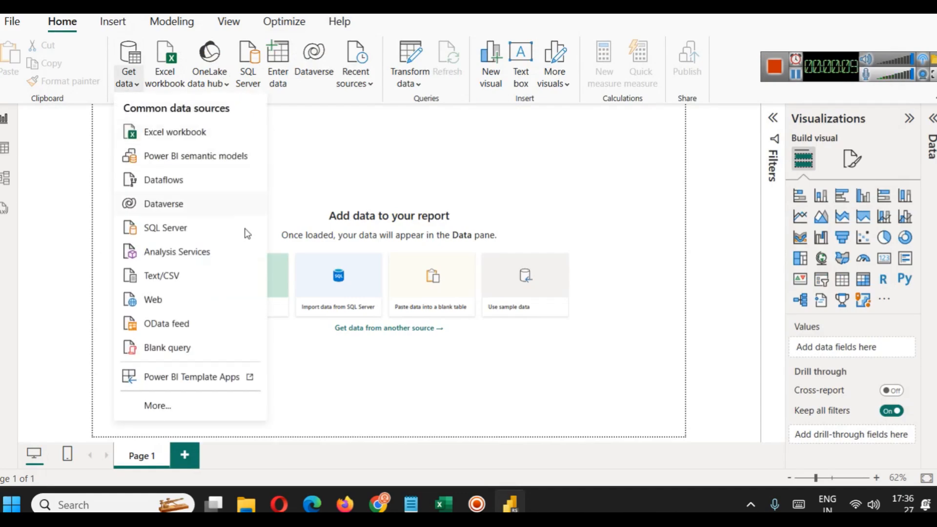
click(152, 280)
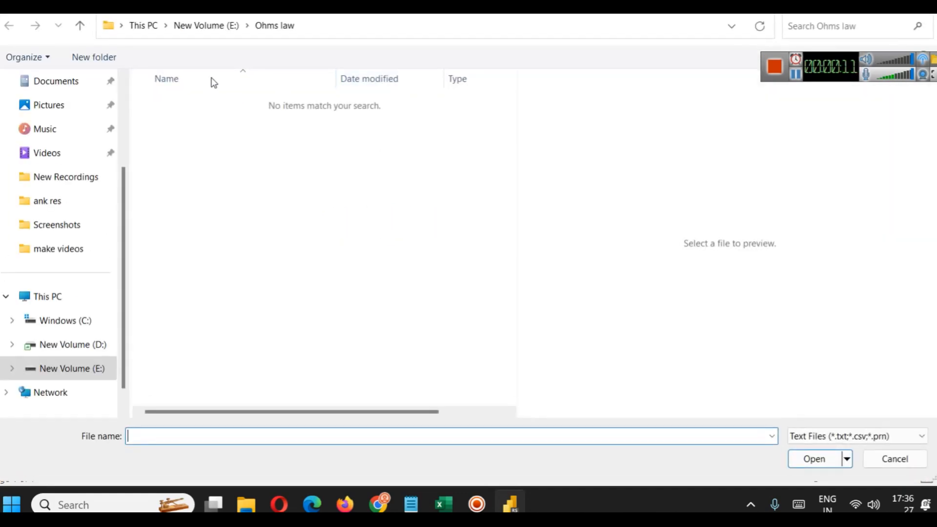
Open energydata_complete.csv from the appliances+energy+prediction folder on New Volume (E:)
click(200, 26)
double_click(176, 118)
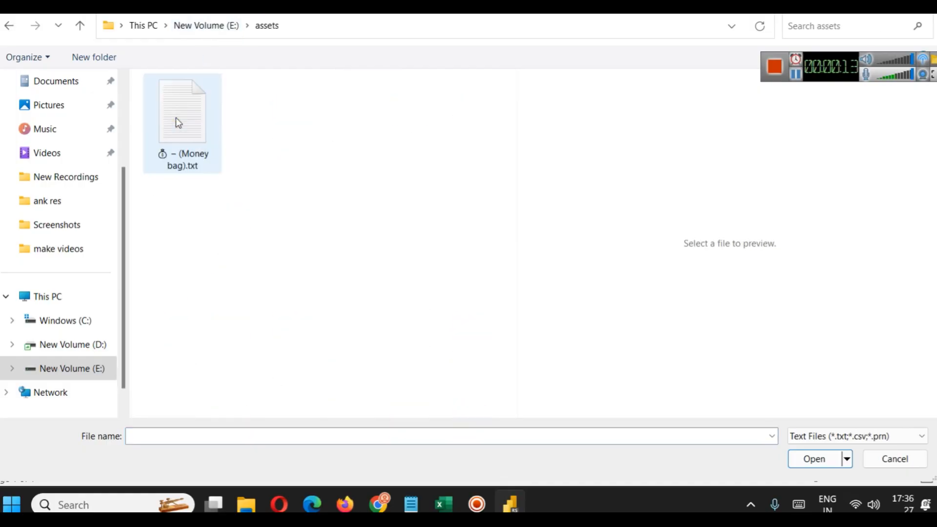
click(213, 25)
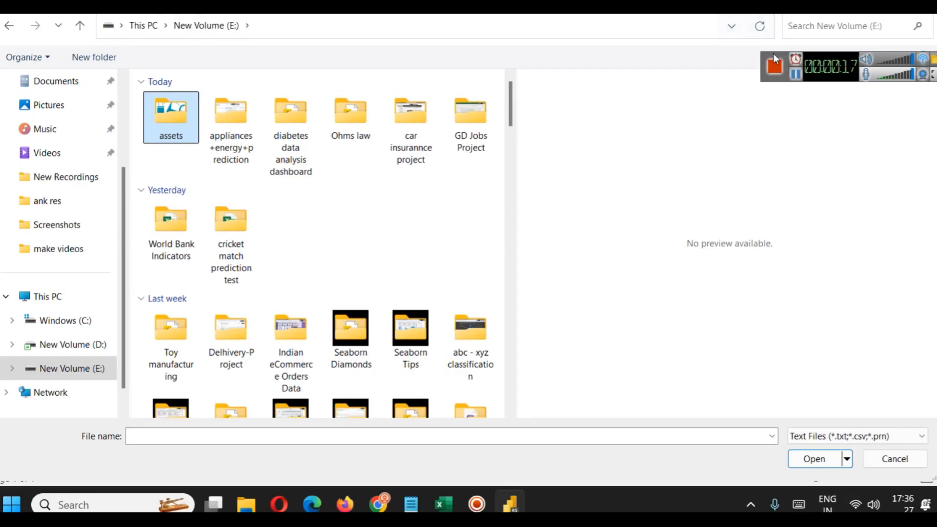
click(795, 75)
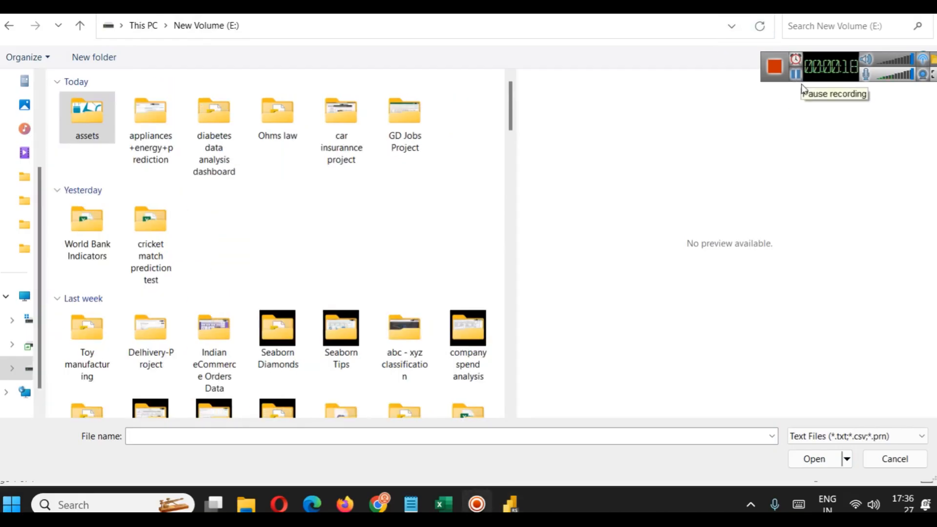
double_click(157, 159)
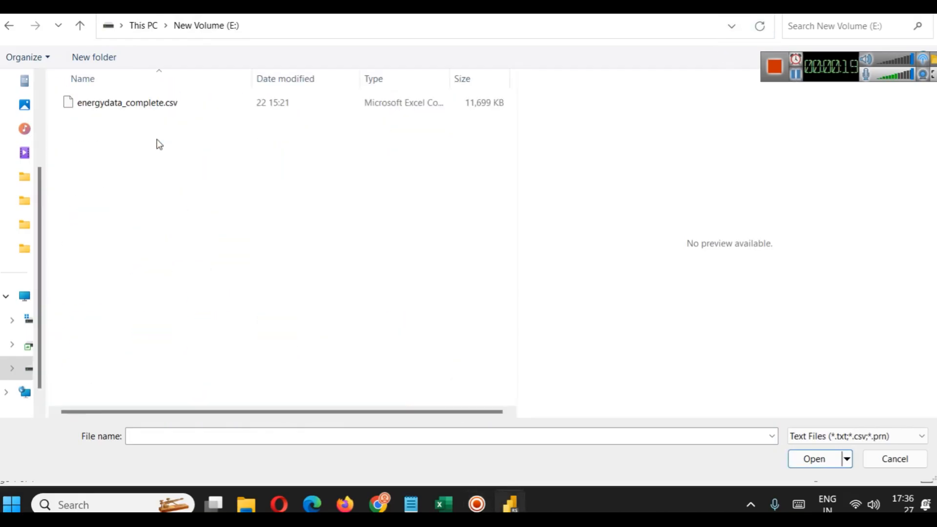
click(137, 111)
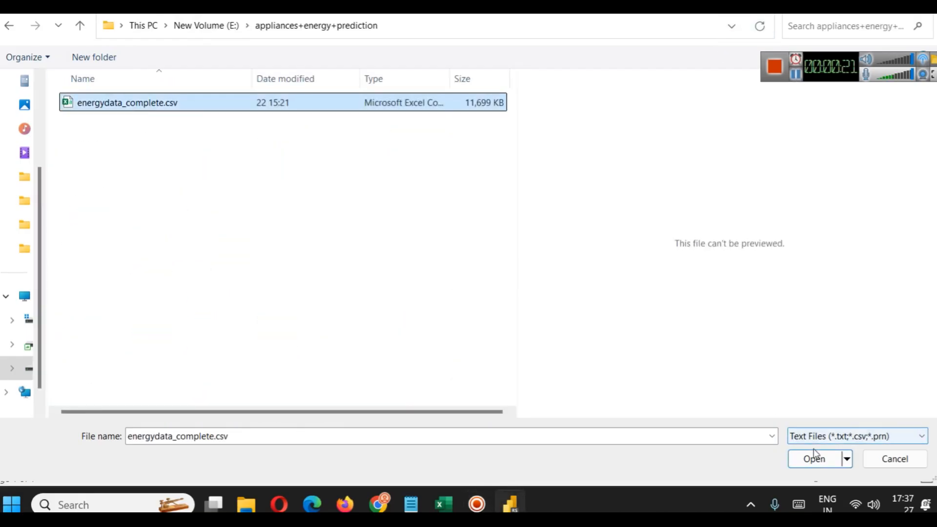
click(814, 459)
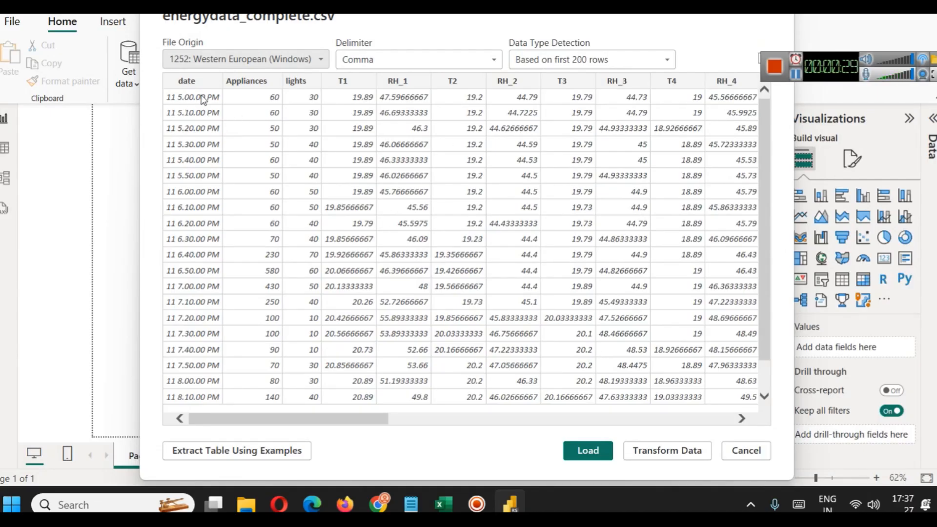
Bring the CSV data into Power Query Editor for transformation and check the date column's filter and data type options
click(696, 454)
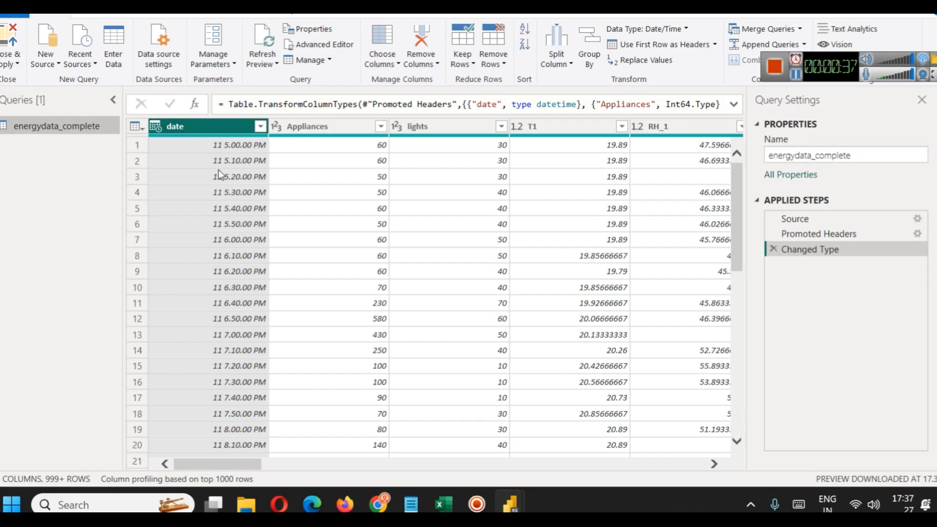
click(261, 128)
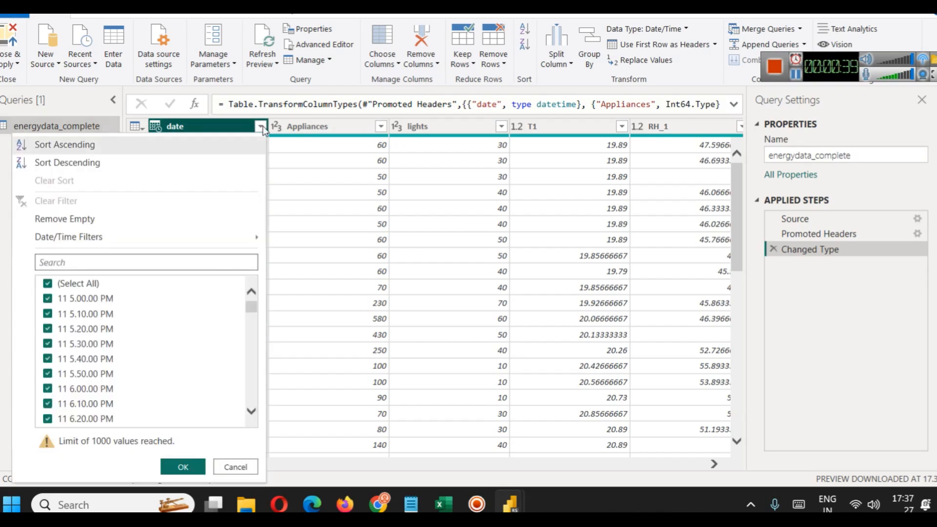
right_click(219, 126)
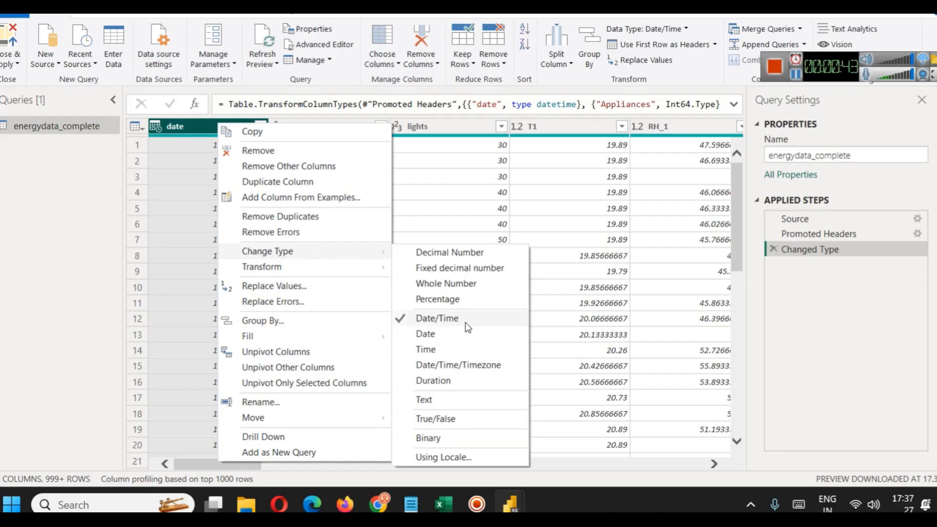
click(115, 206)
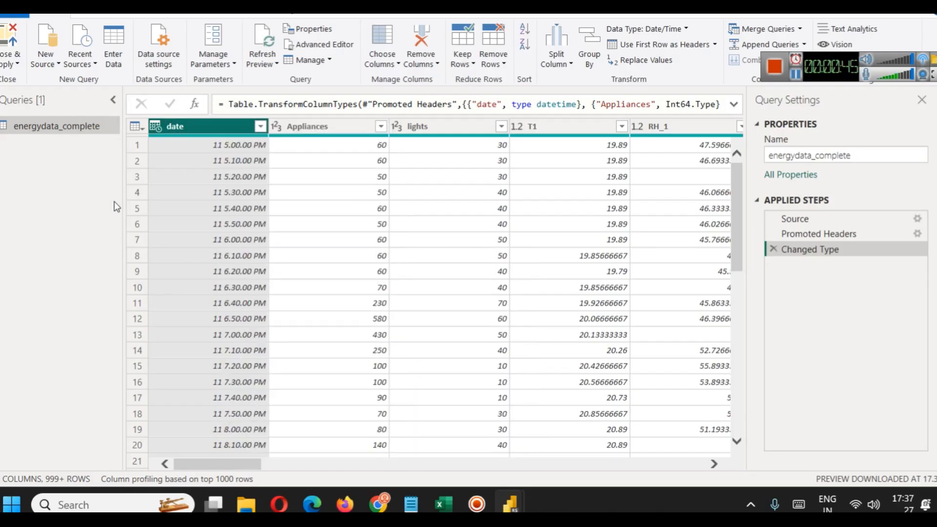
drag(258, 463, 223, 443)
Leave Power Query Editor and apply the pending query changes to load the data into the report
click(15, 62)
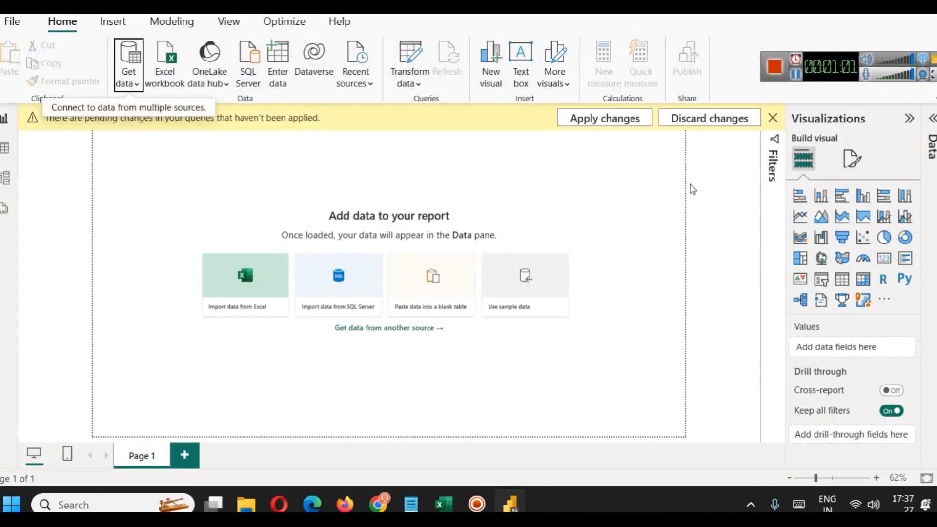
click(621, 115)
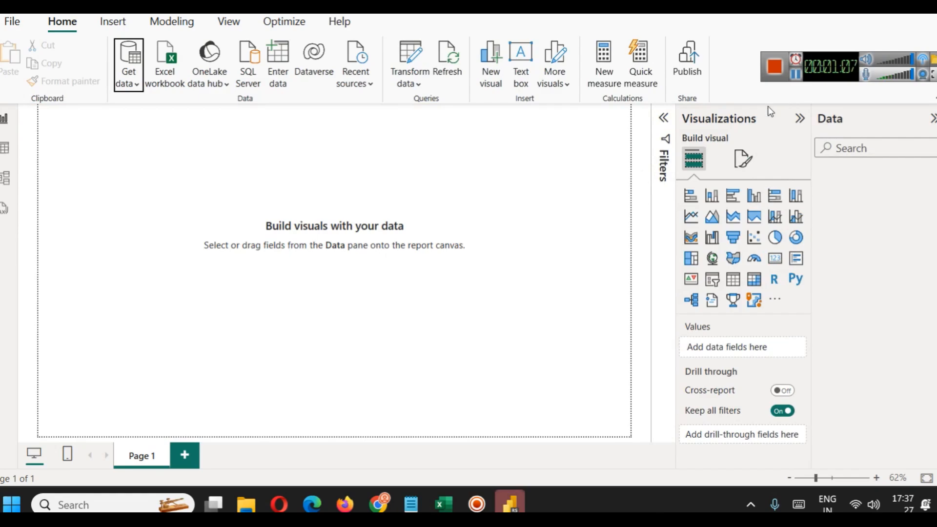
Insert a text box shaped as a wide, short banner at the report page's upper right, and collapse the Filters pane
click(509, 61)
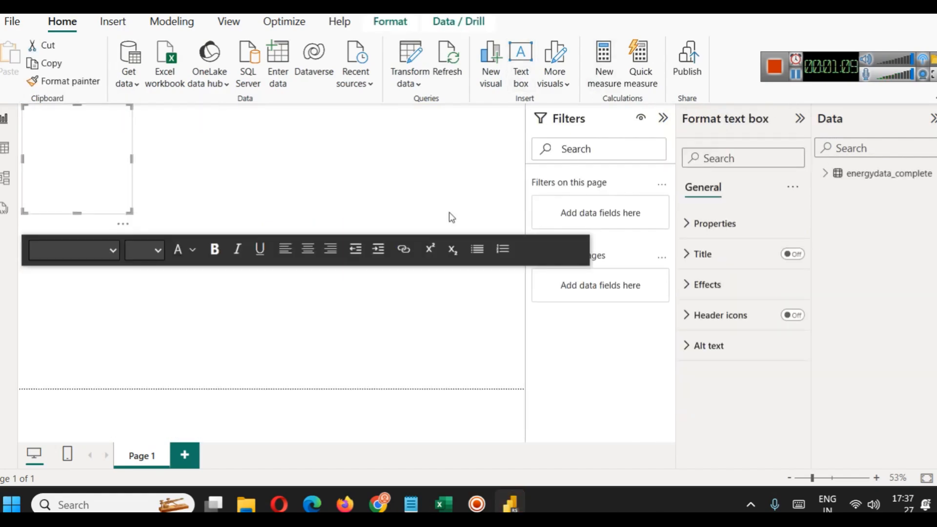
drag(76, 211, 74, 142)
drag(129, 125, 400, 128)
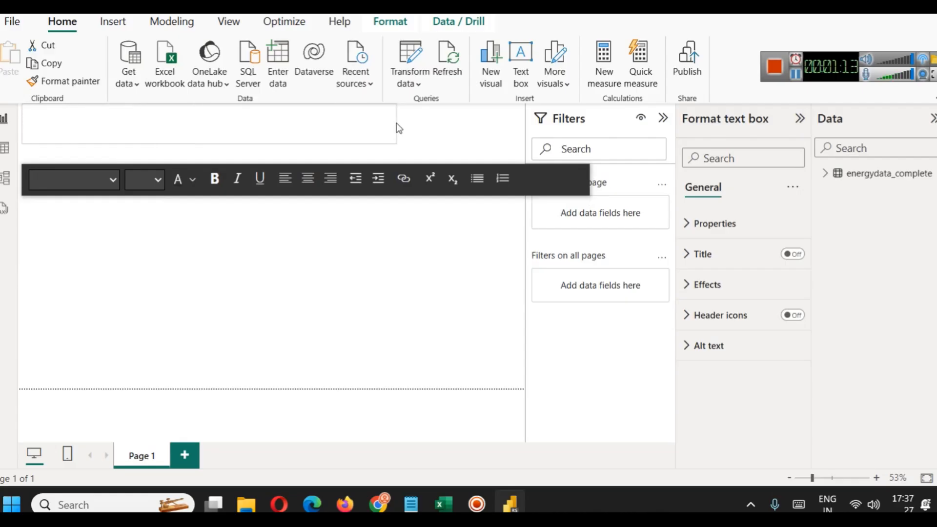
click(419, 148)
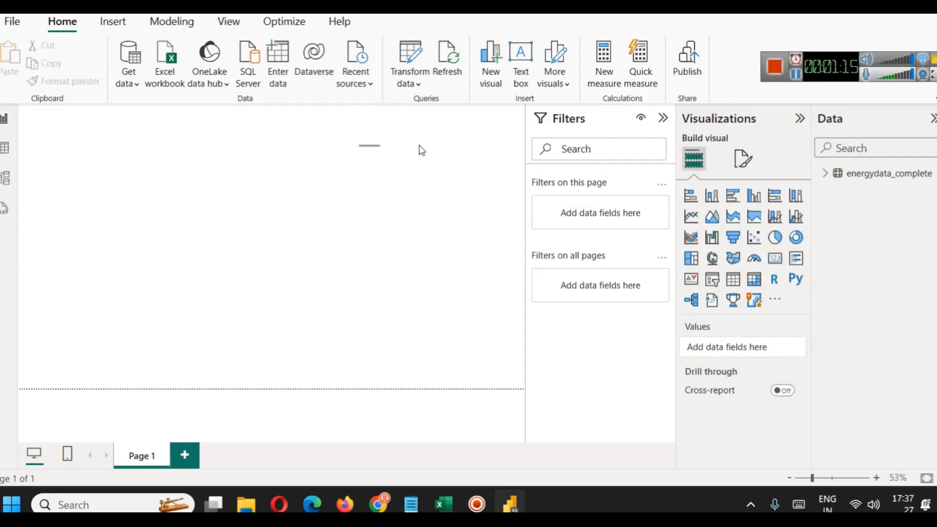
click(331, 134)
drag(331, 134, 506, 151)
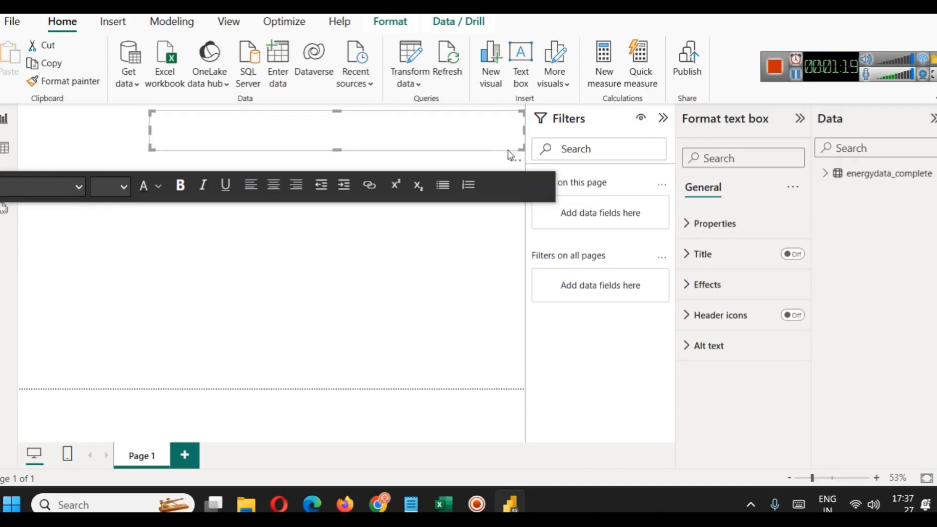
click(664, 118)
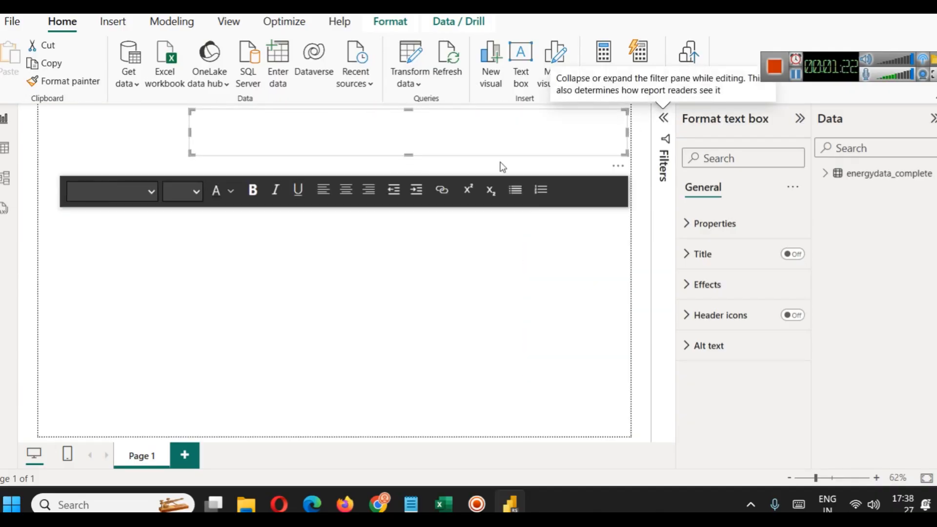
Copy the heading "Appliances Energy Prediction" from the UCI page in Chrome and paste it into the Power BI text box
click(377, 507)
scroll(381, 286, up, 10)
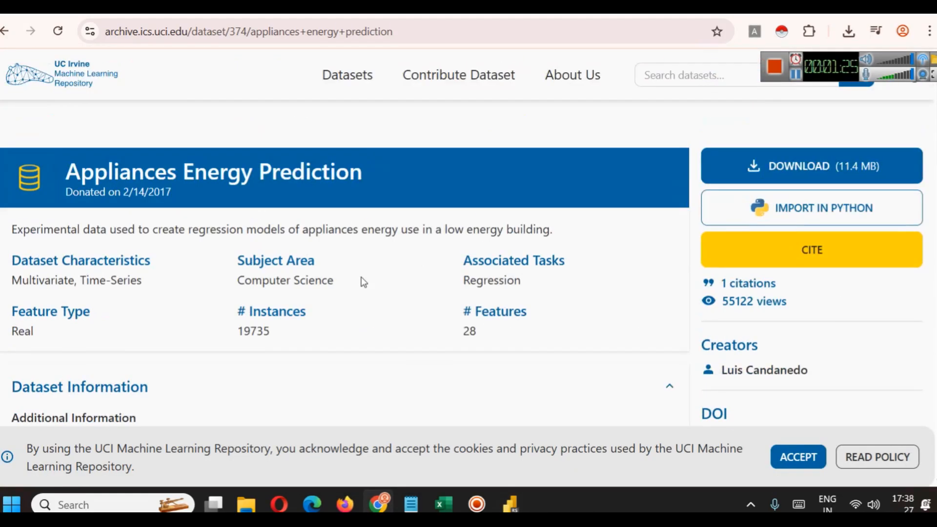
triple_click(367, 171)
key(ctrl+c)
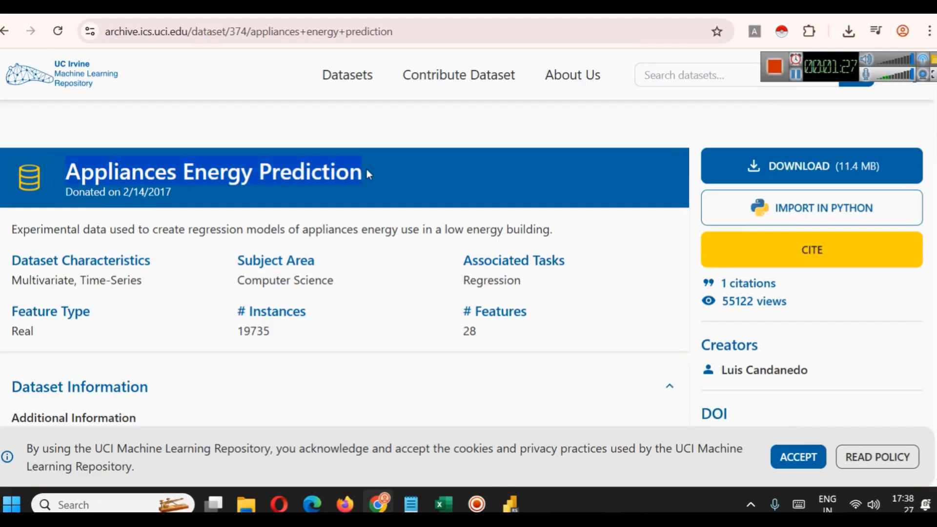
click(510, 504)
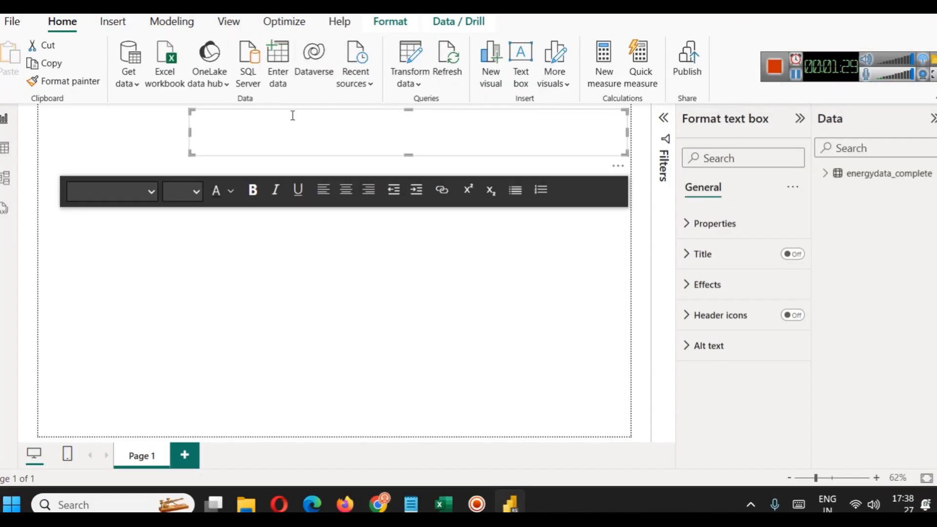
click(293, 144)
key(ctrl+v)
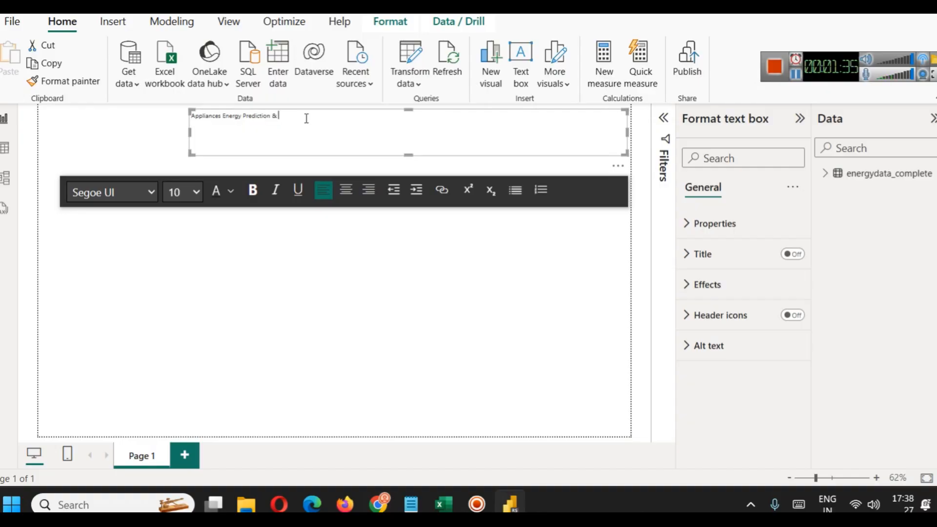
Add the word "Analysis" before "Prediction" so the title reads "Appliances Energy Analysis Prediction"
key(Left)
key(Left)
key(Left)
key(Left)
key(Left)
key(Left)
key(Left)
key(Left)
key(Left)
text(Analysis)
Format the title as centred, bold text in font size 28 and reduce its text box height
key(ctrl+a)
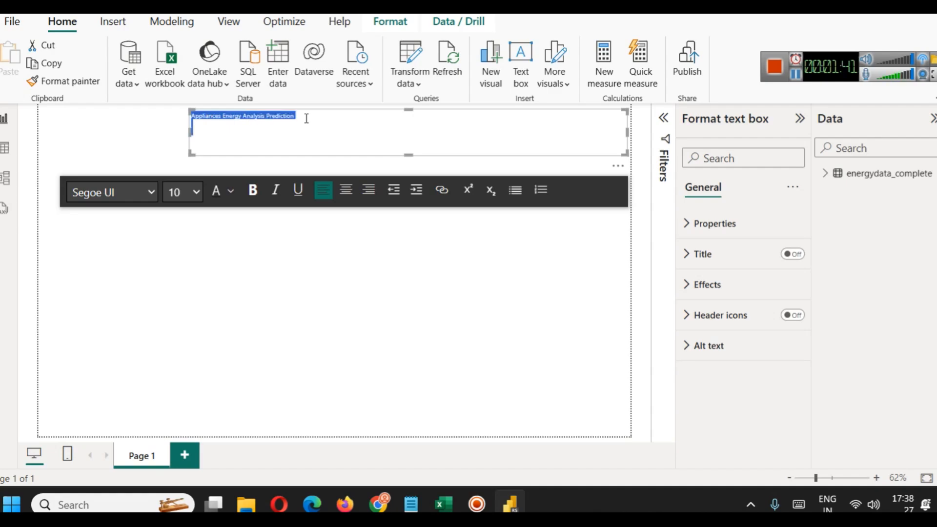
click(346, 190)
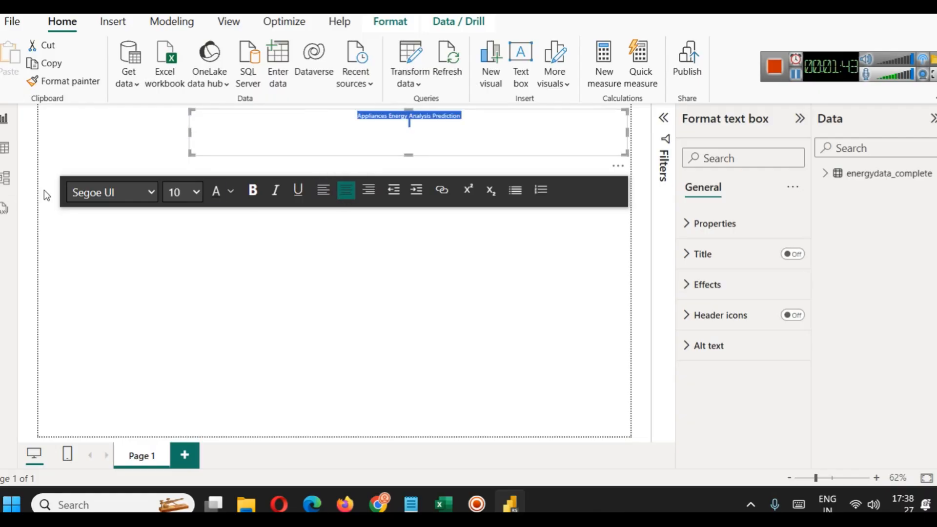
click(181, 192)
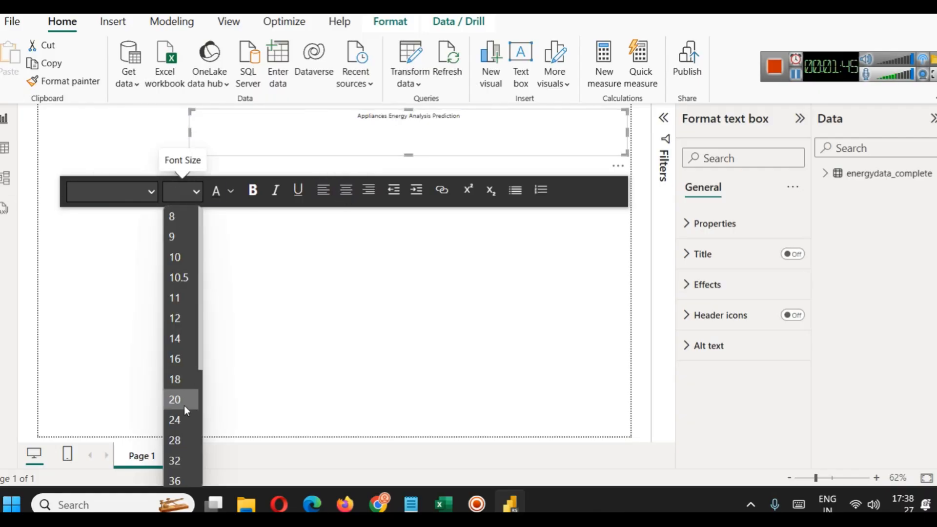
click(175, 445)
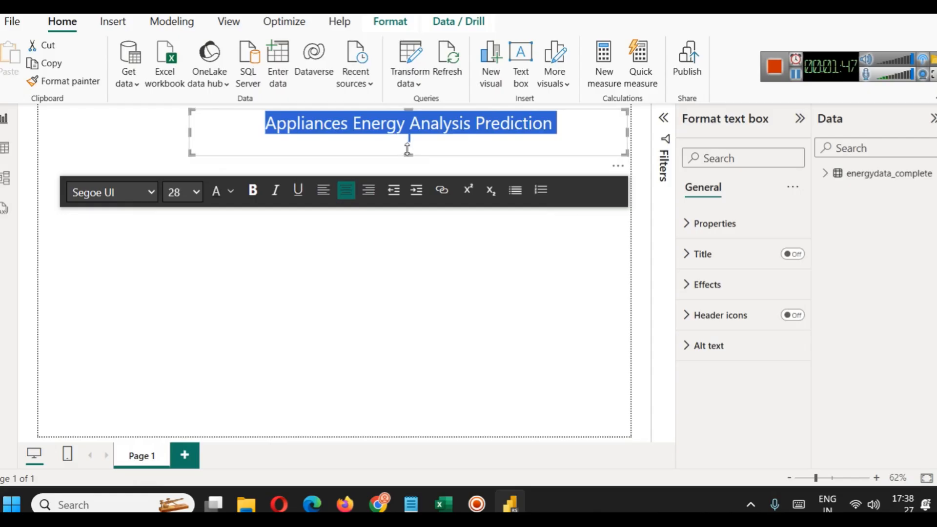
drag(409, 148, 409, 140)
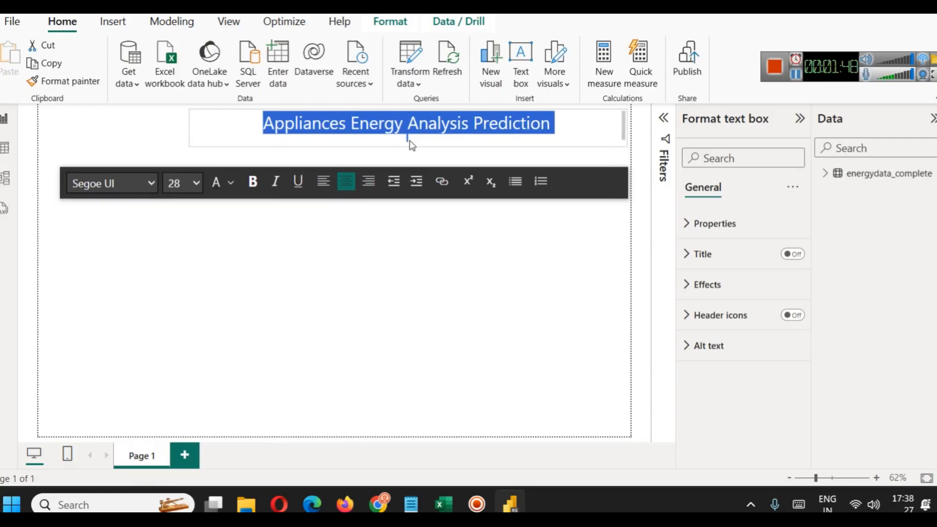
click(255, 176)
Try dark blue #094780 as the font colour of the whole title text
click(568, 117)
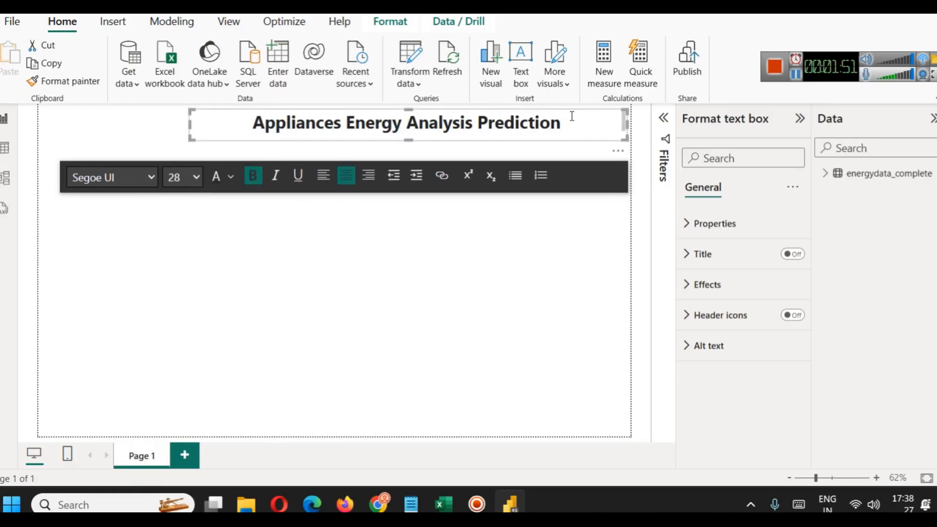
triple_click(573, 116)
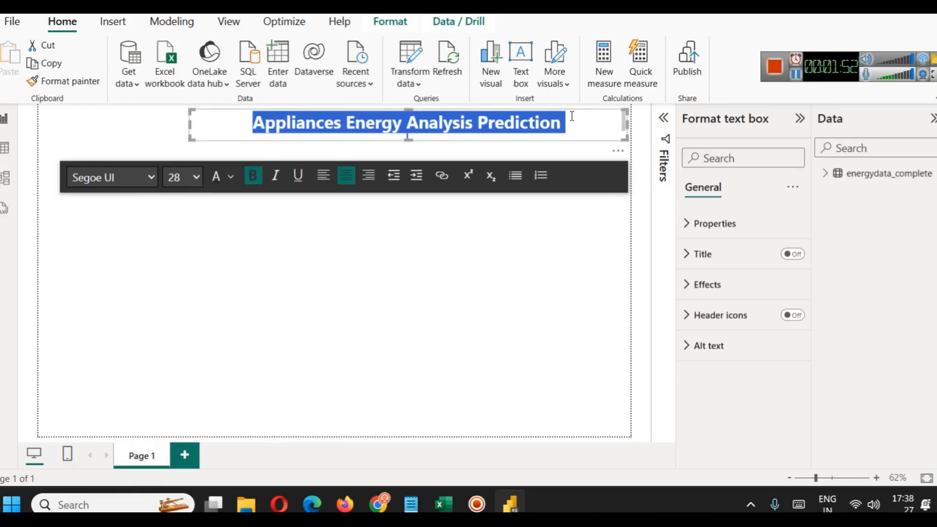
click(231, 177)
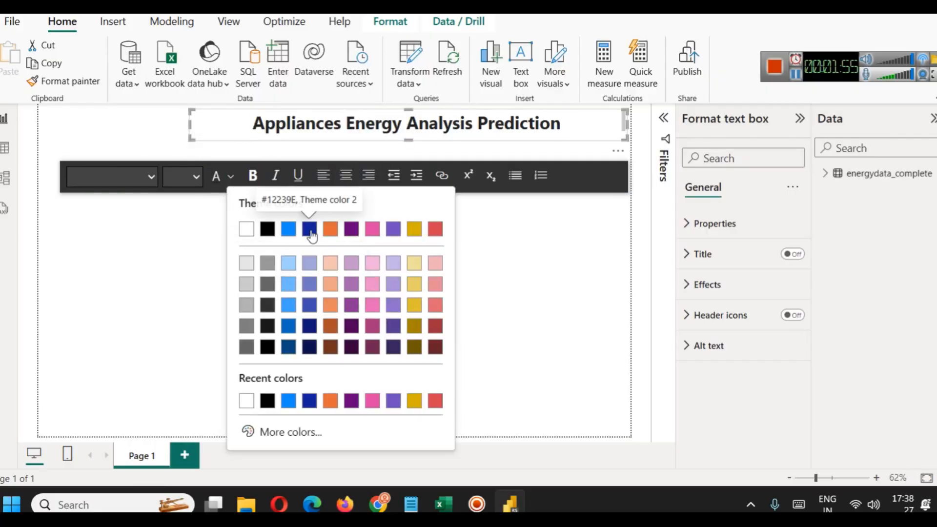
click(290, 347)
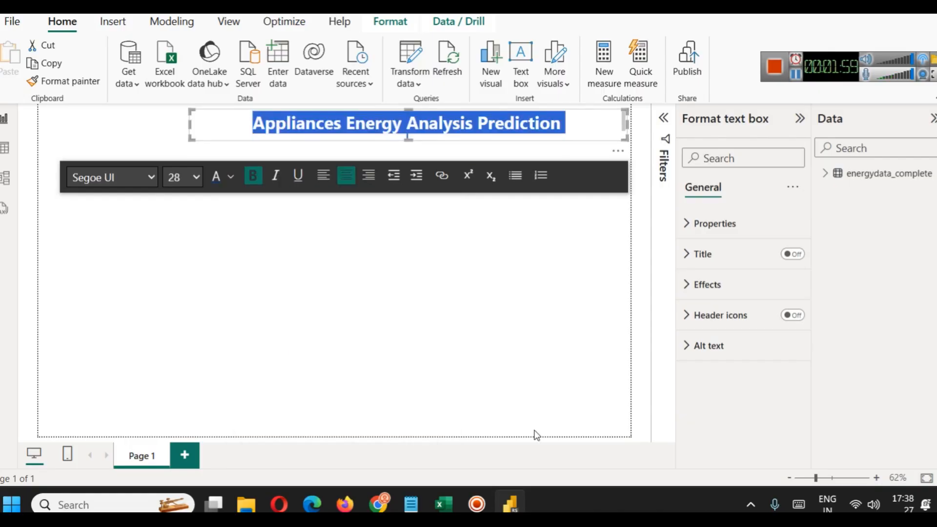
Copy the colour code #0097b2 from the Notepad file and return to the Power BI report
mouse_move(411, 505)
click(423, 456)
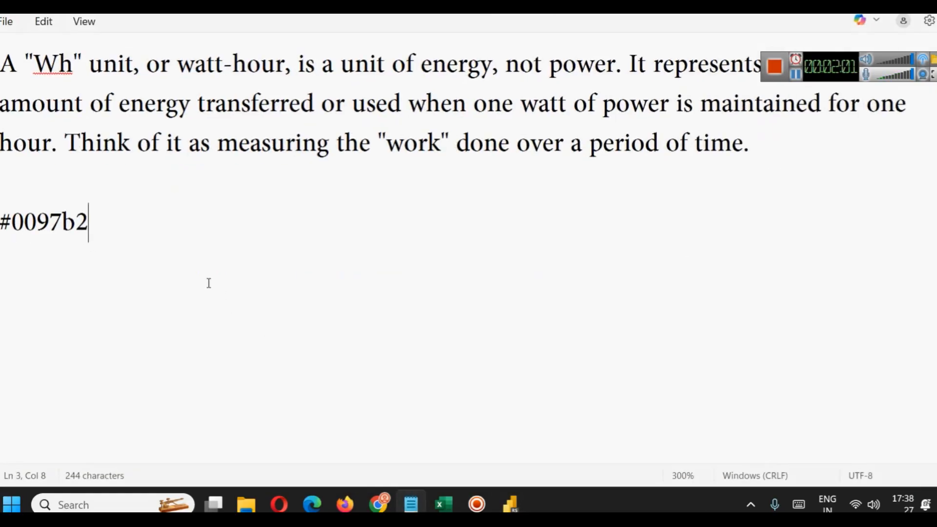
triple_click(117, 237)
key(ctrl+c)
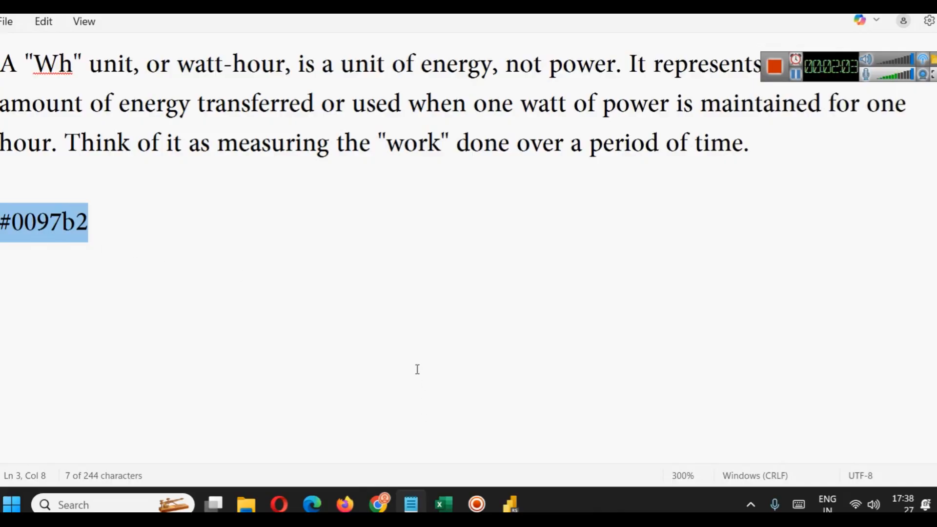
click(518, 503)
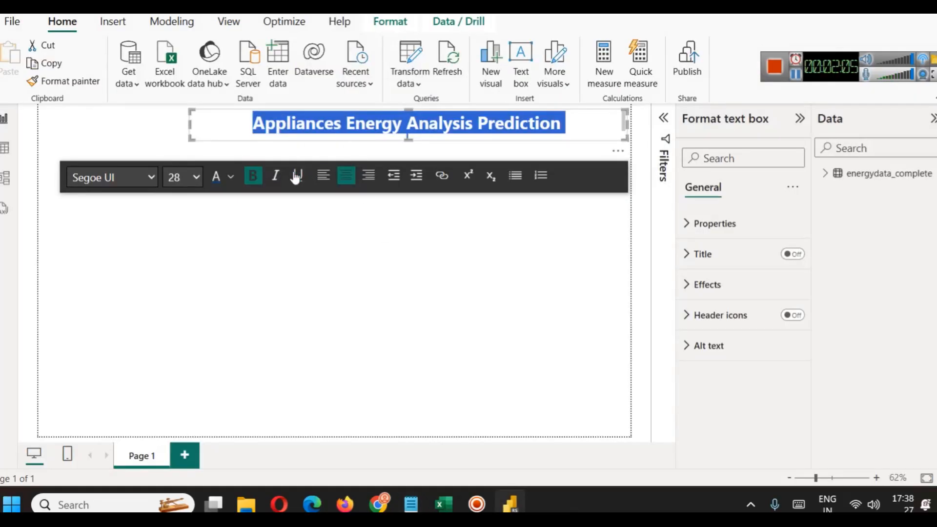
Apply the copied custom colour #0097B2 to the title text and darken it to #057185
click(230, 176)
click(326, 442)
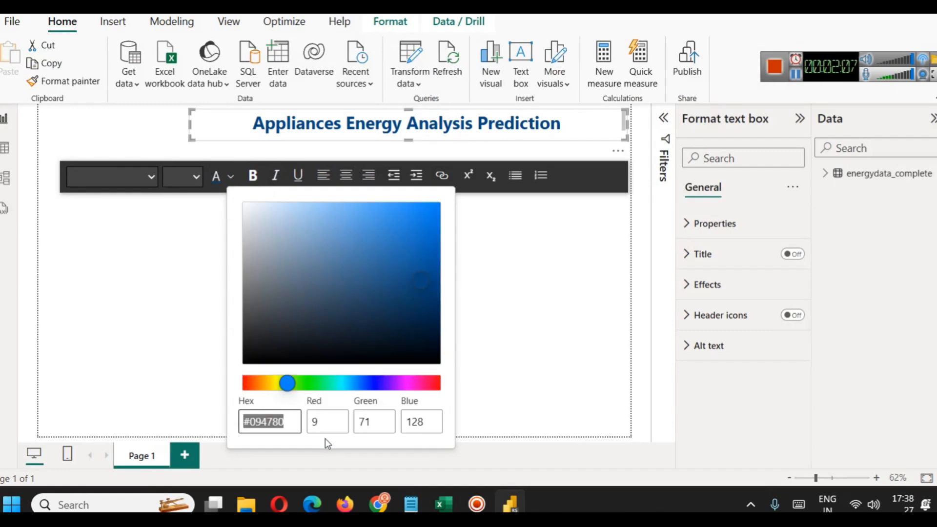
click(278, 421)
key(ctrl+v)
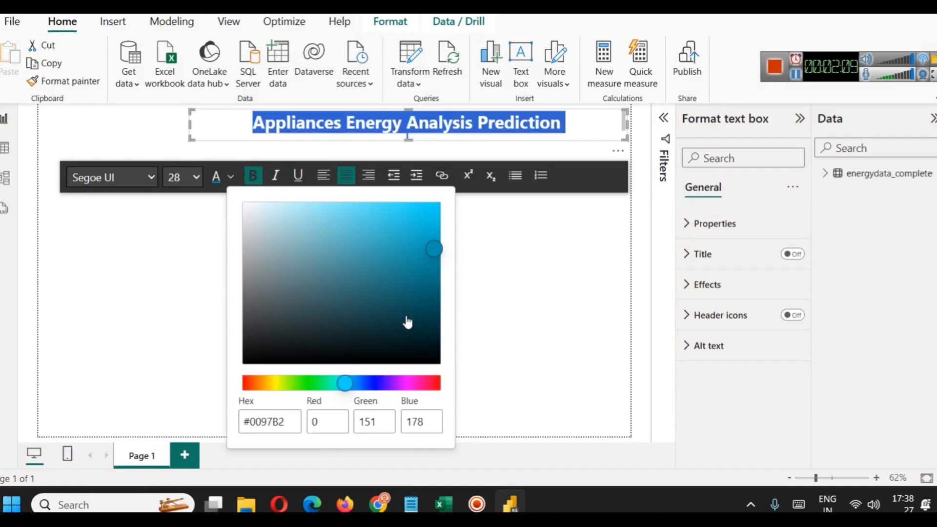
drag(433, 249, 433, 285)
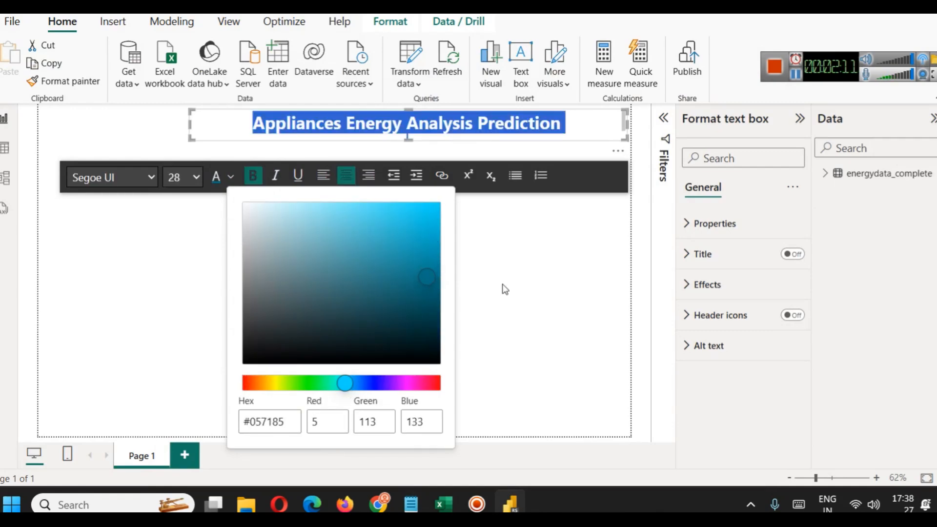
click(505, 290)
click(506, 289)
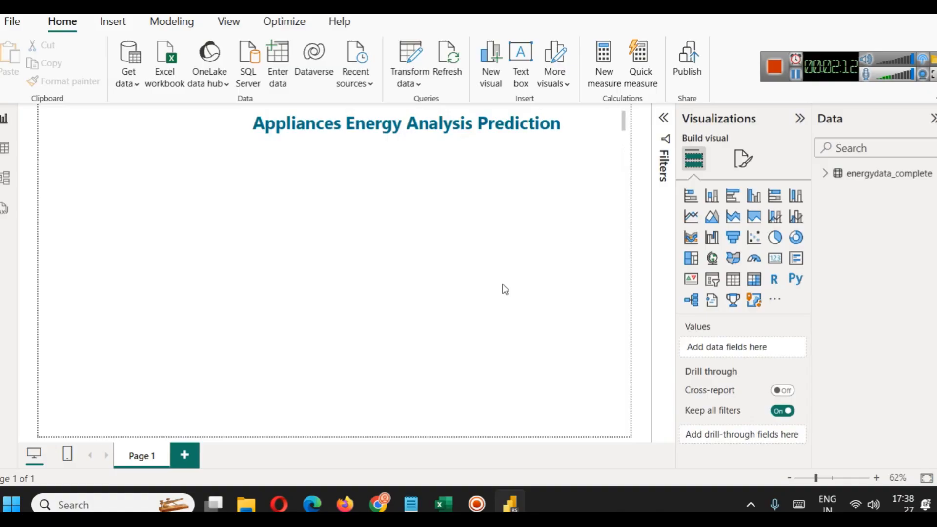
Turn on the shadow effect for the title text box and expand its settings
click(441, 134)
click(762, 297)
scroll(760, 298, down, 2)
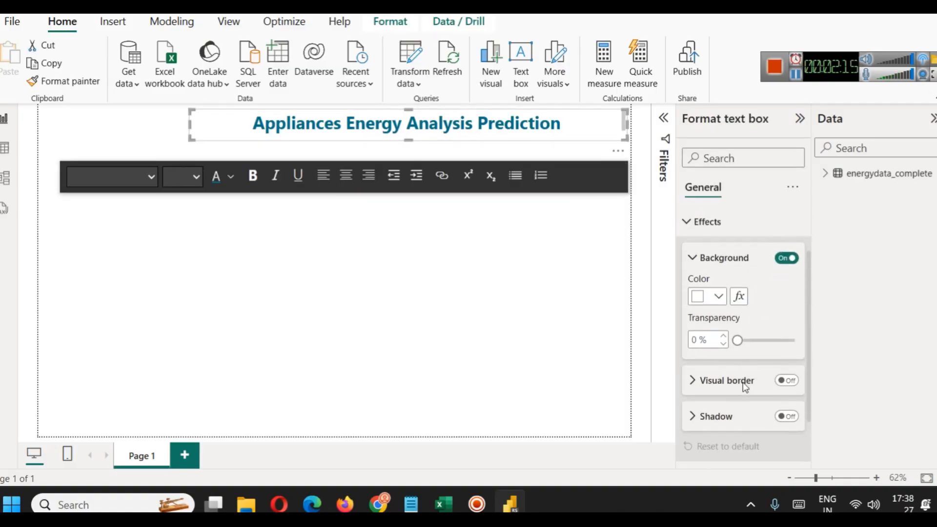
click(786, 405)
click(707, 405)
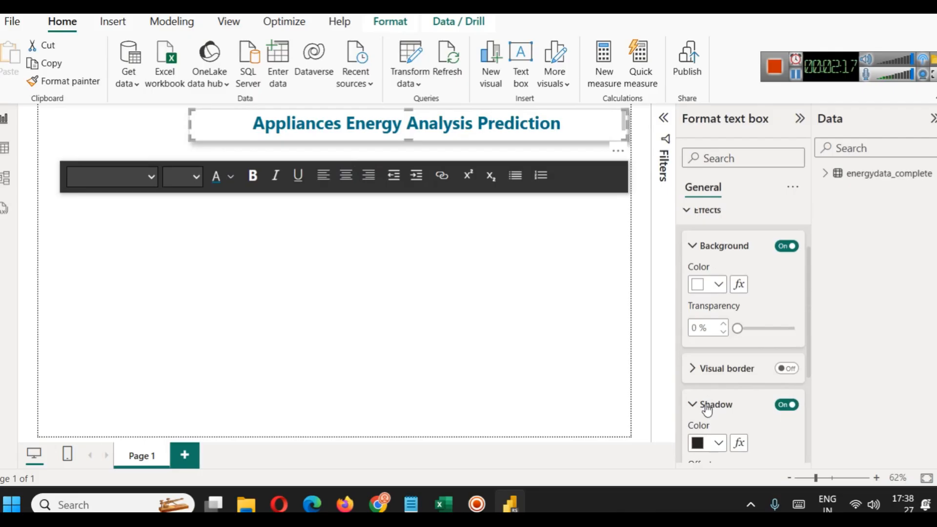
Try #0097B2 as the shadow colour of the title text box, and revert it to the dark colour
scroll(712, 373, down, 3)
click(718, 295)
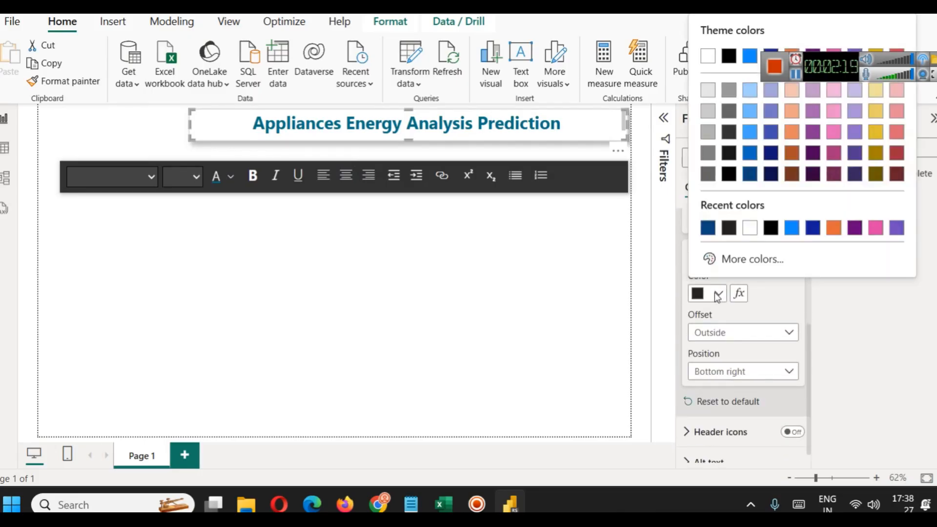
click(713, 255)
text(#0097B2)
click(806, 290)
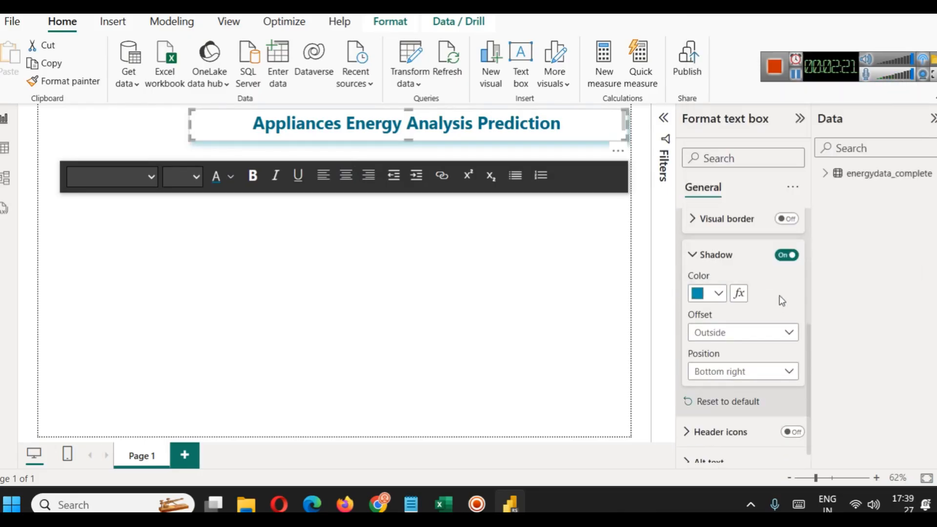
click(715, 296)
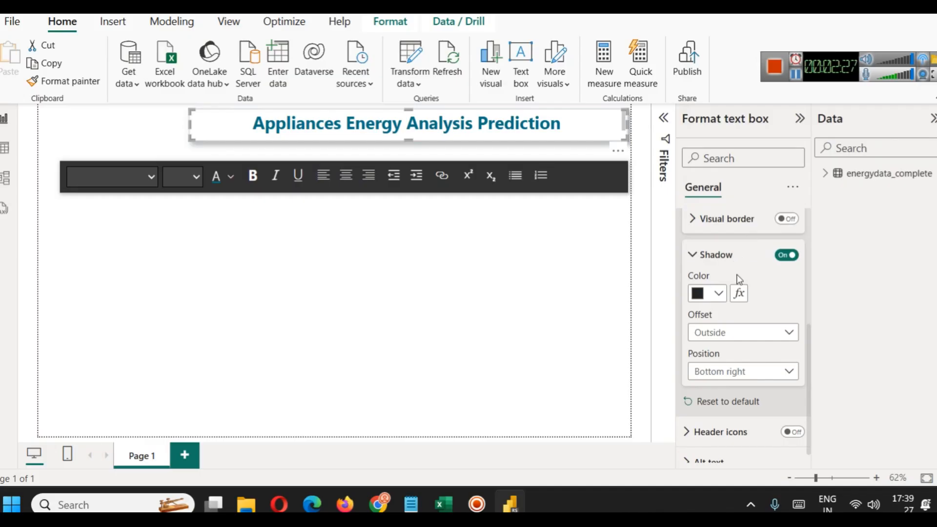
Give the title text box a blue visual border with 12 px rounded corners
click(786, 218)
click(742, 220)
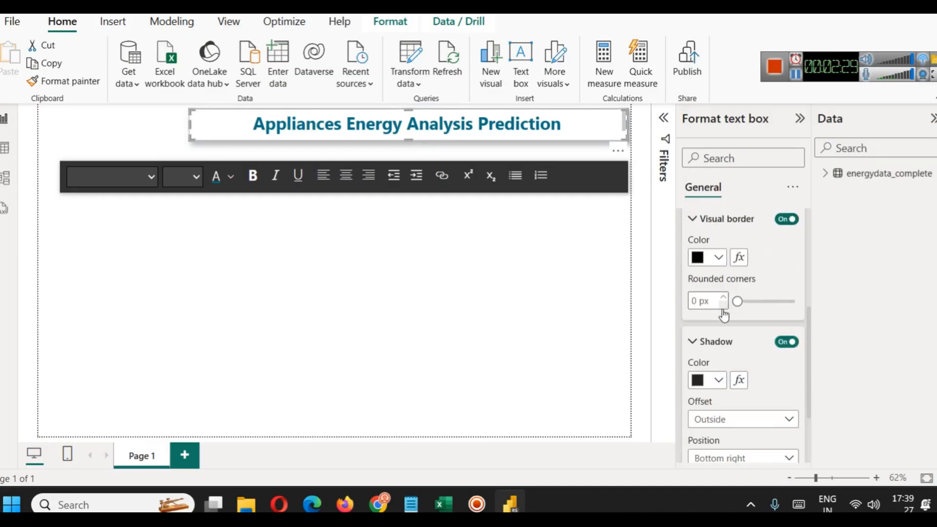
click(718, 259)
click(718, 201)
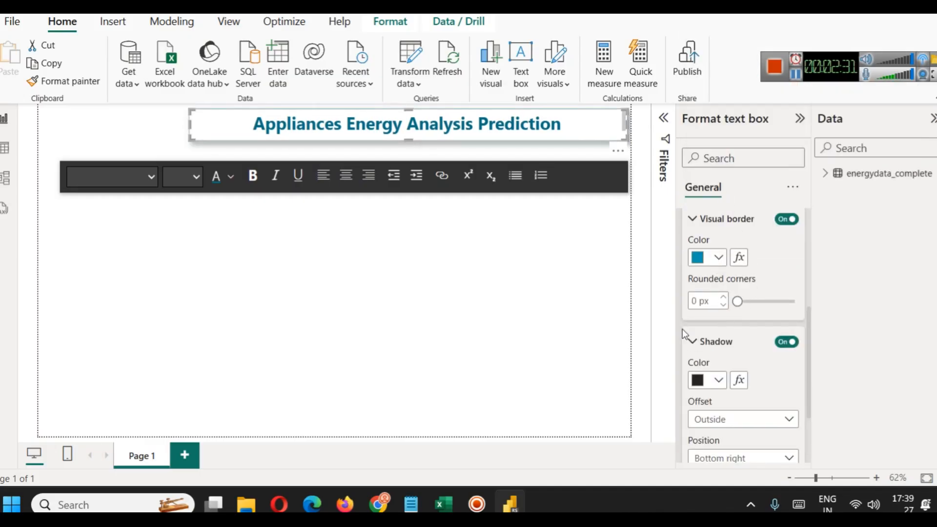
click(702, 304)
text(12)
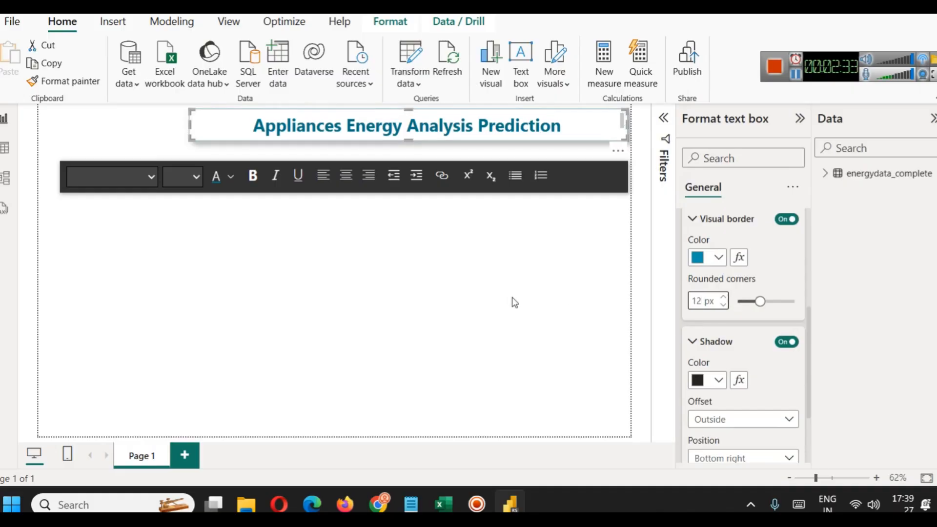
click(517, 303)
Widen the title text box leftwards, leaving only a narrow space for a logo beside it
click(416, 126)
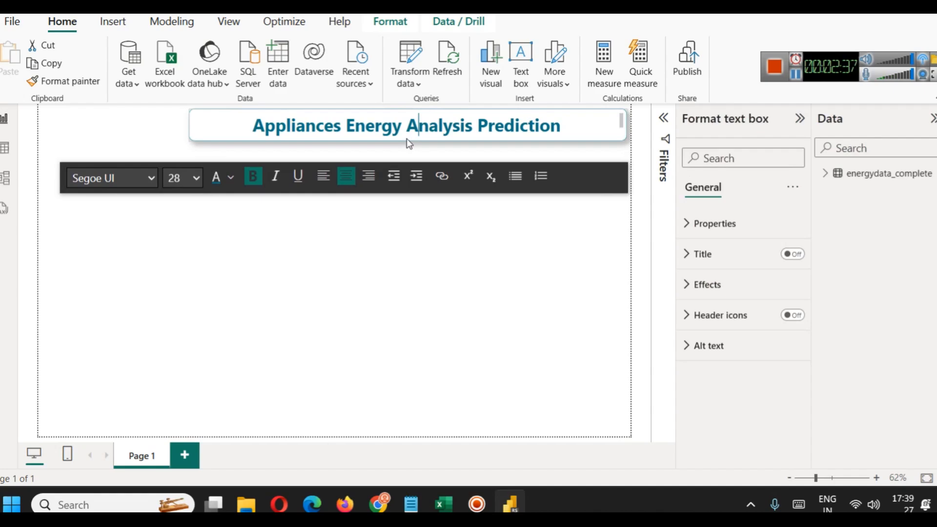
click(451, 290)
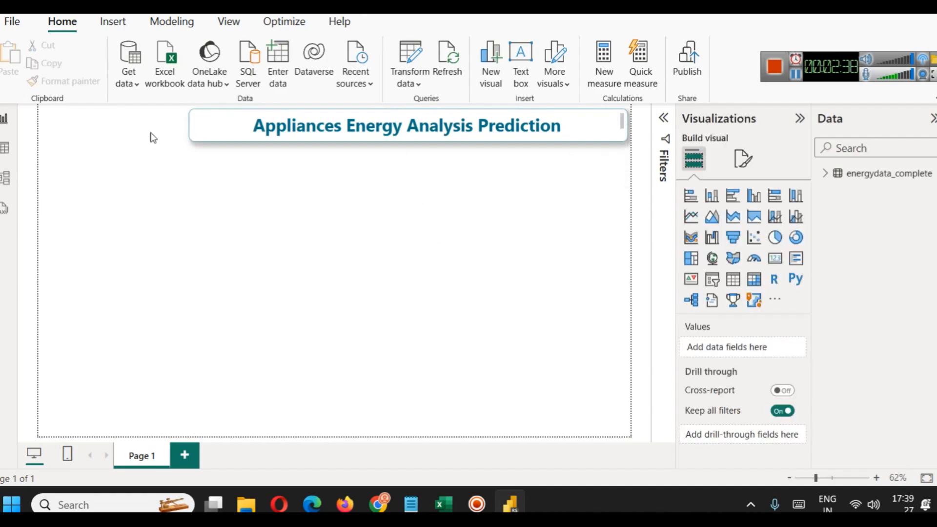
click(190, 126)
drag(190, 125, 158, 125)
click(201, 227)
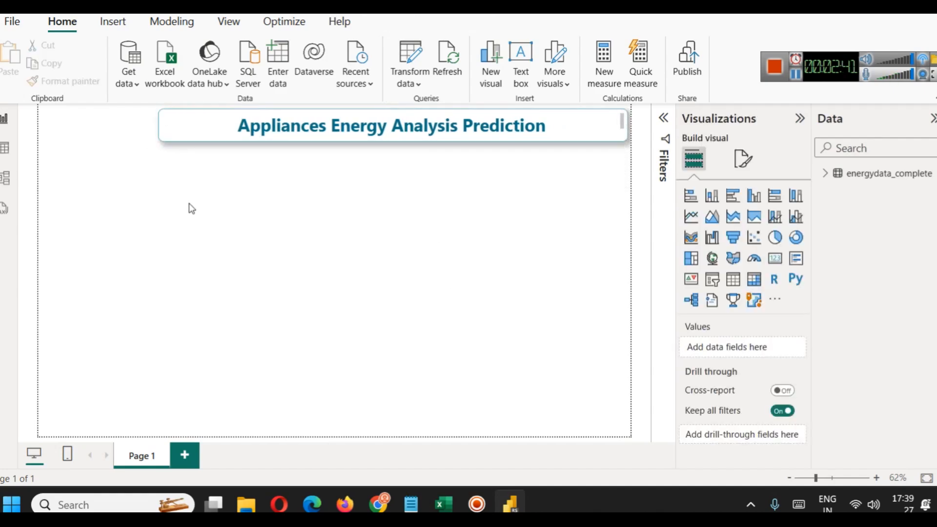
click(157, 127)
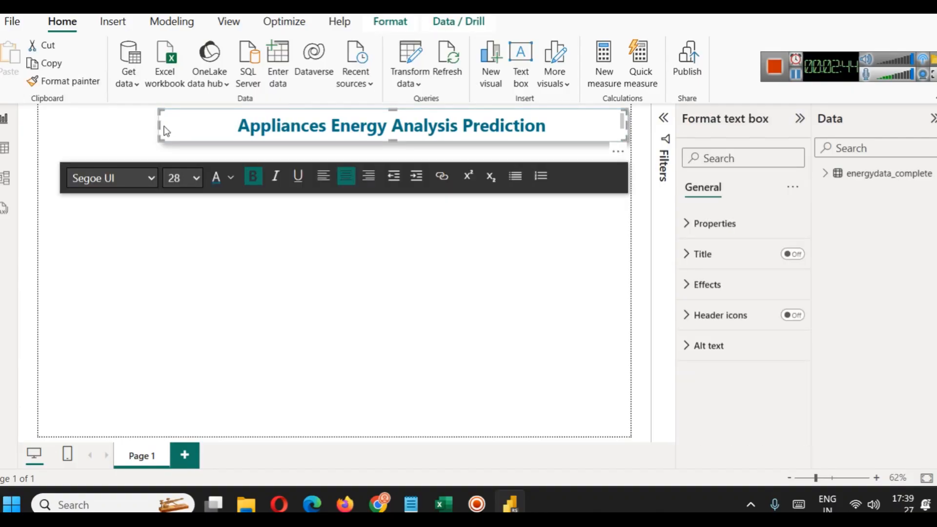
drag(157, 127, 142, 128)
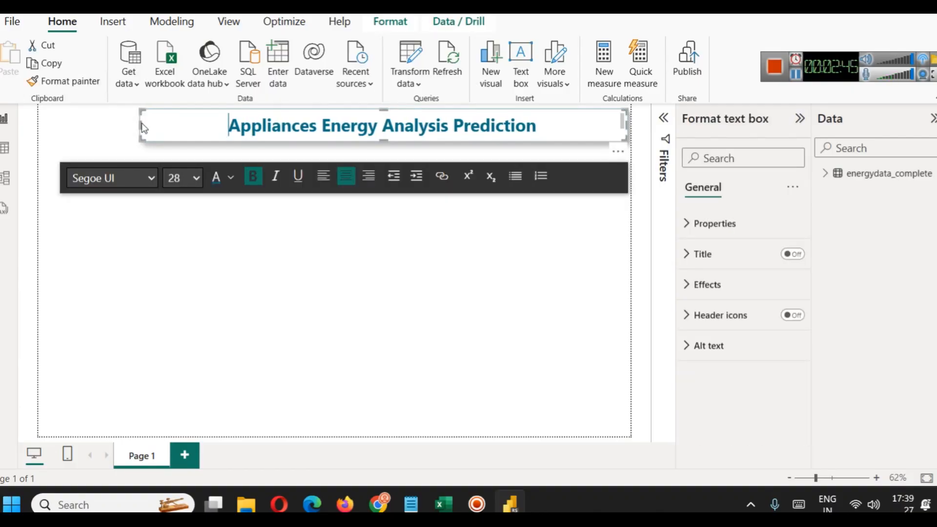
click(268, 255)
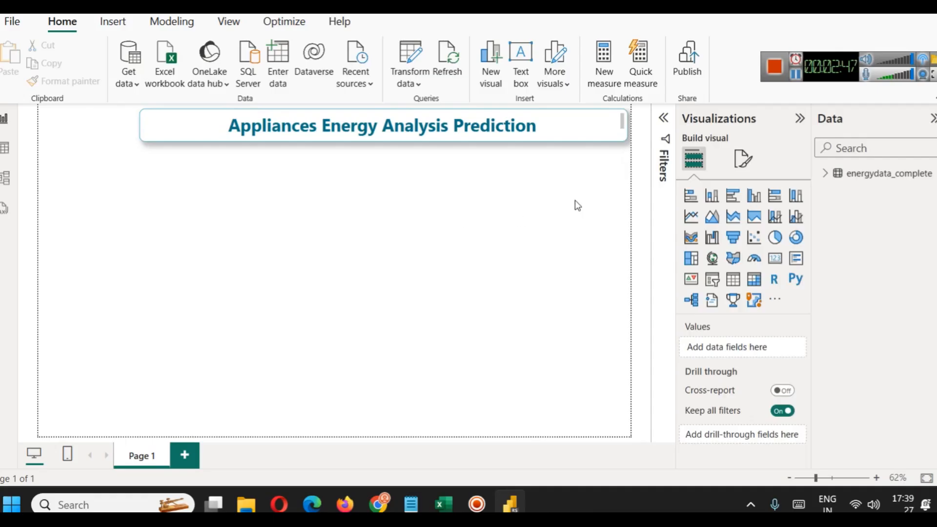
Insert the image energy.png from the assets folder on drive E: into the report page
click(112, 22)
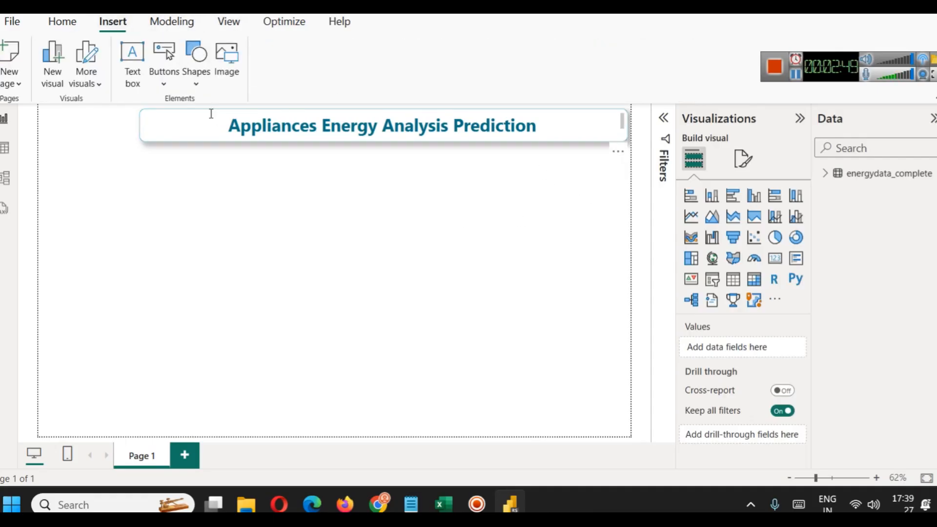
click(227, 68)
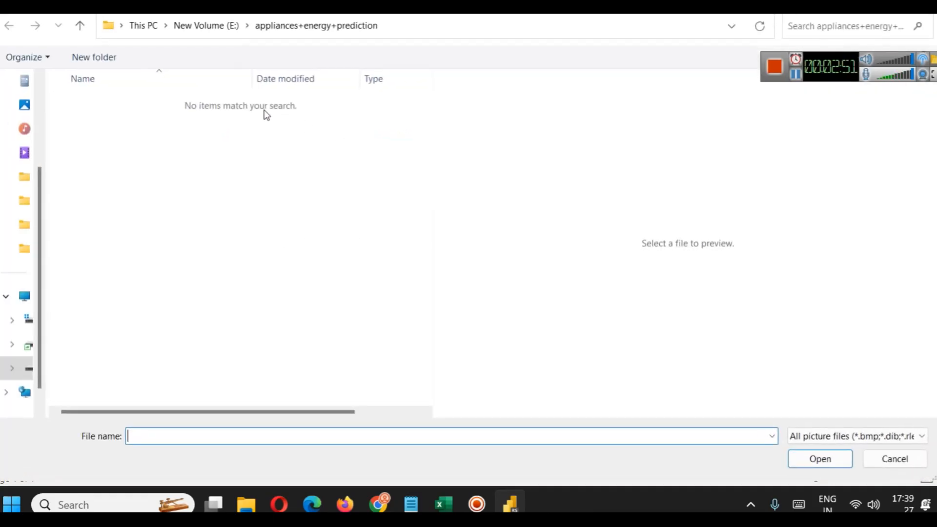
click(205, 25)
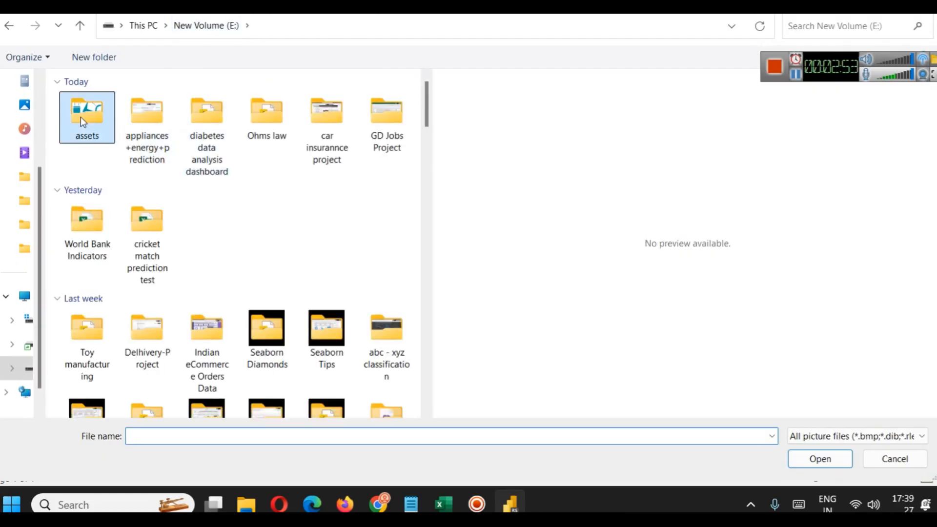
double_click(81, 116)
click(284, 122)
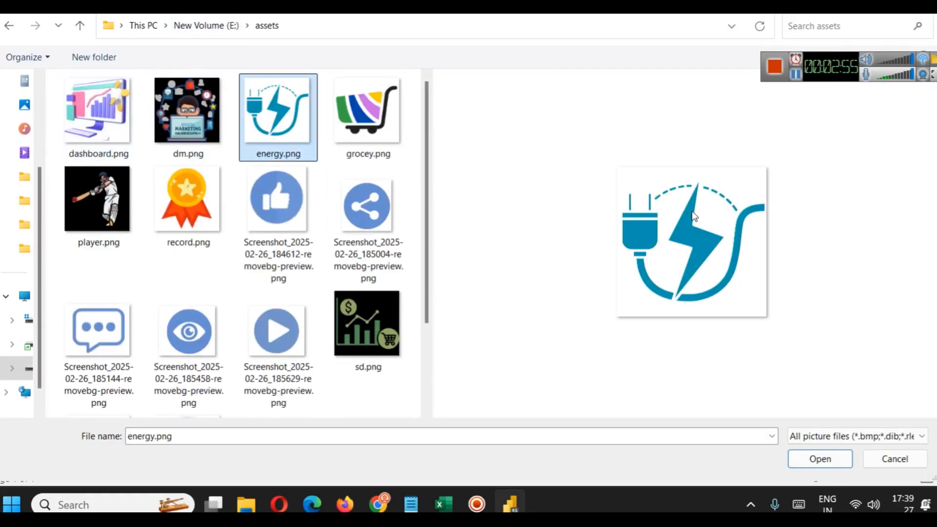
click(810, 458)
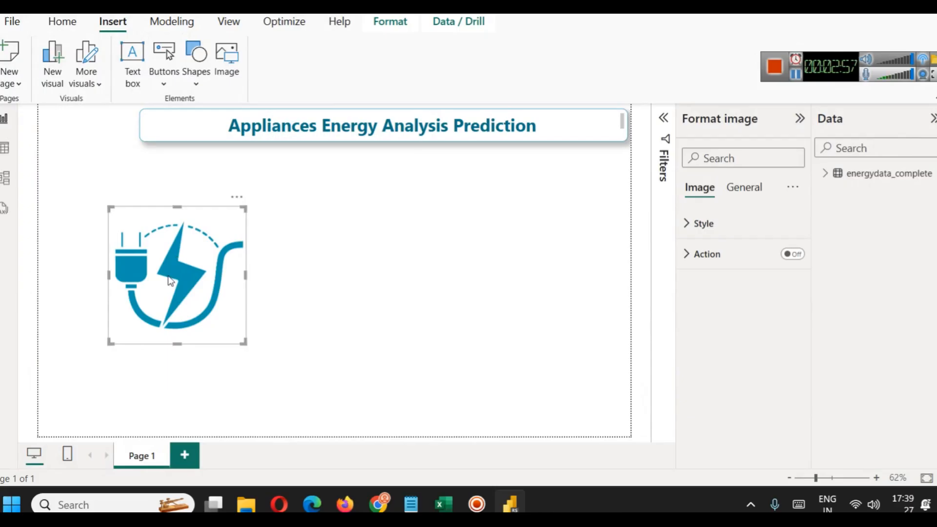
Place the energy image in the page's upper-left corner, shrink it to about the title banner's height, and nudge it down slightly
drag(176, 242, 135, 122)
drag(89, 196, 87, 142)
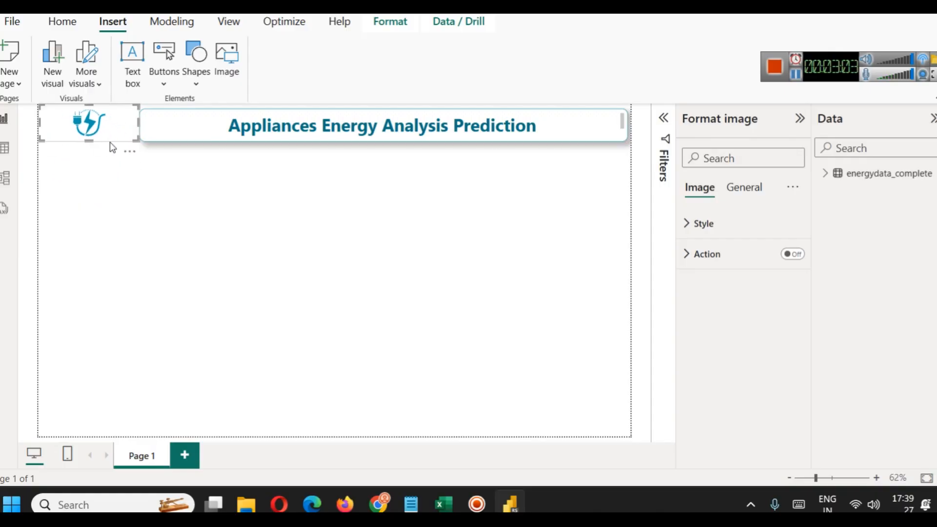
key(Down)
key(Down)
key(Down)
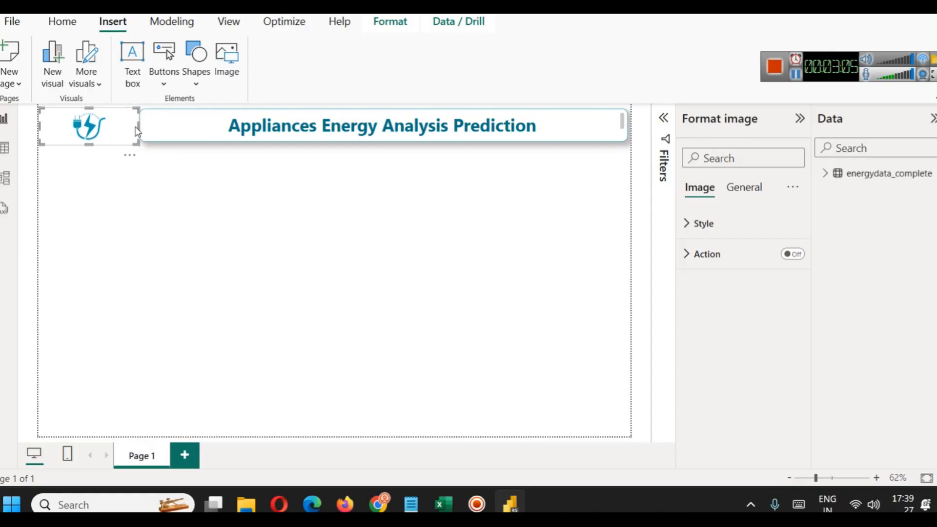
Narrow the energy image slightly at its right edge and nudge it to the right beside the title banner
drag(136, 126, 132, 128)
key(Right)
key(Right)
key(Right)
click(171, 177)
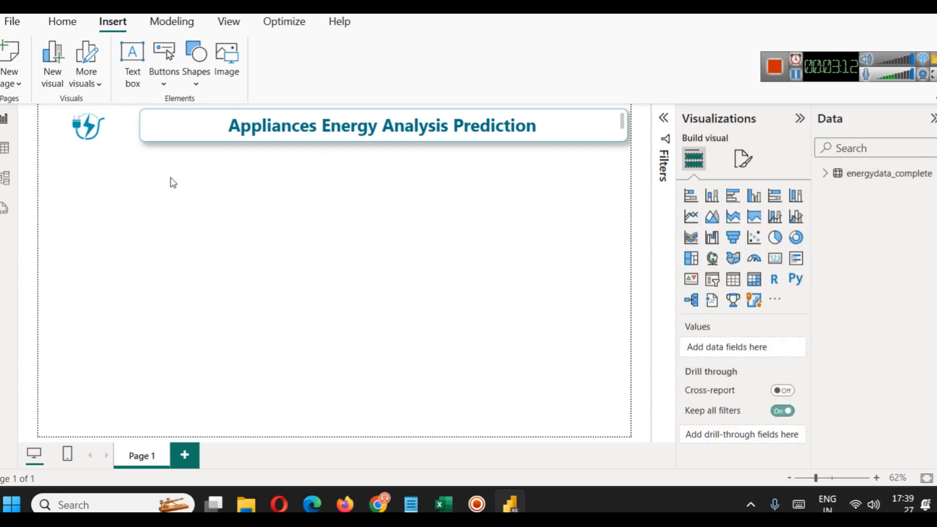
click(123, 138)
click(200, 137)
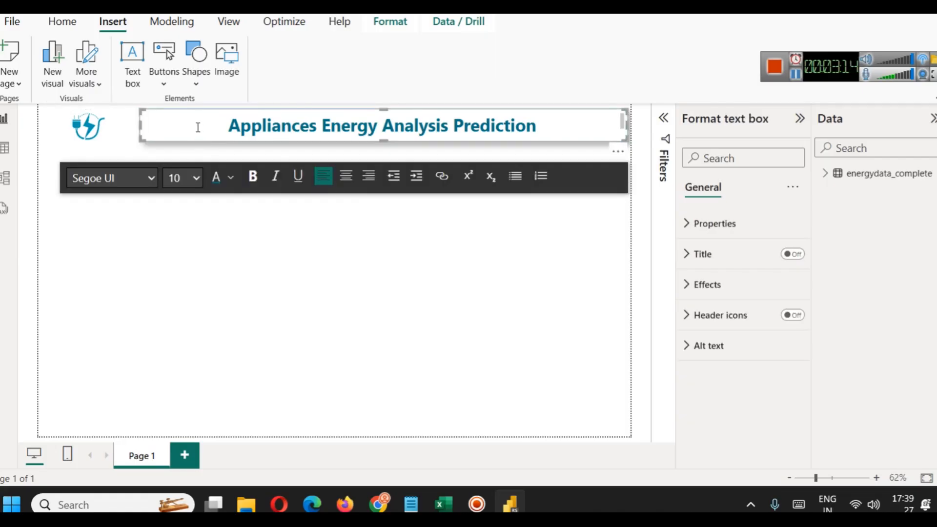
click(423, 325)
click(620, 141)
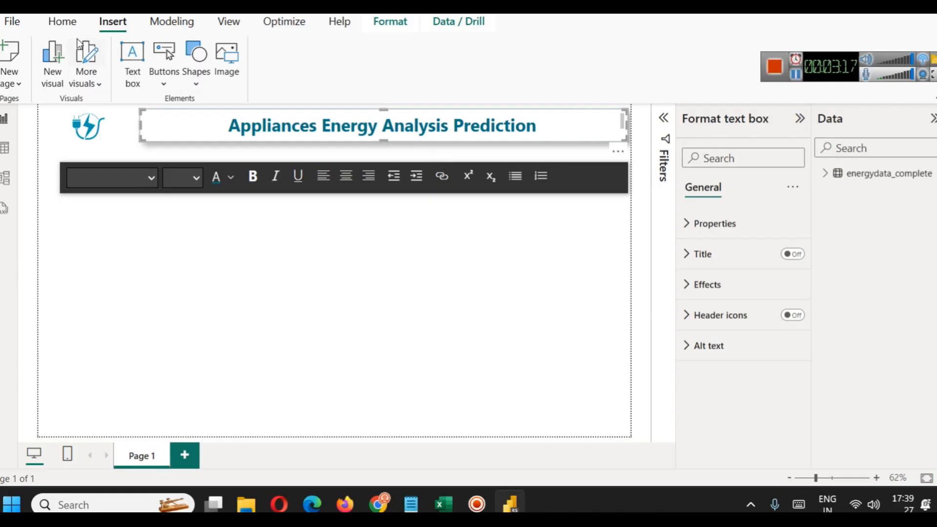
Copy the title banner's formatting onto the energy image with Format painter and reduce the image's height to match the banner
click(61, 24)
click(80, 80)
click(71, 129)
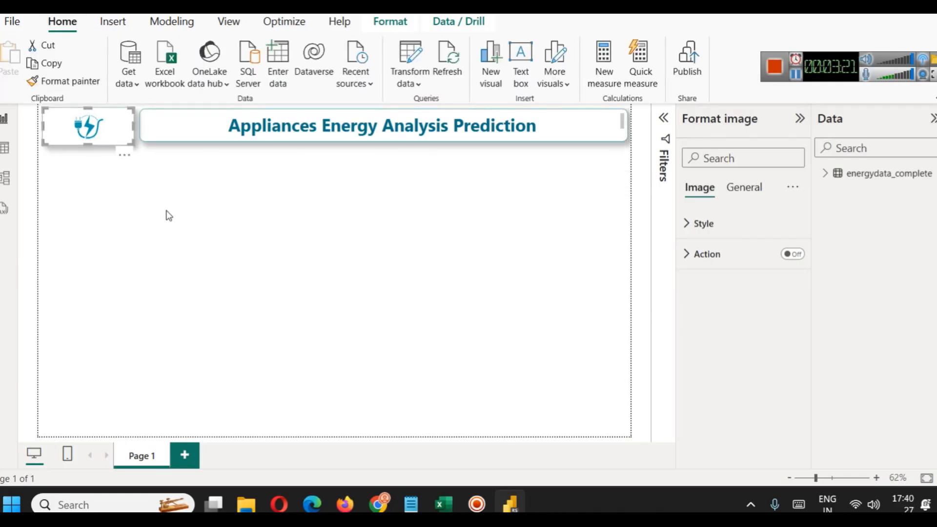
click(170, 215)
click(72, 138)
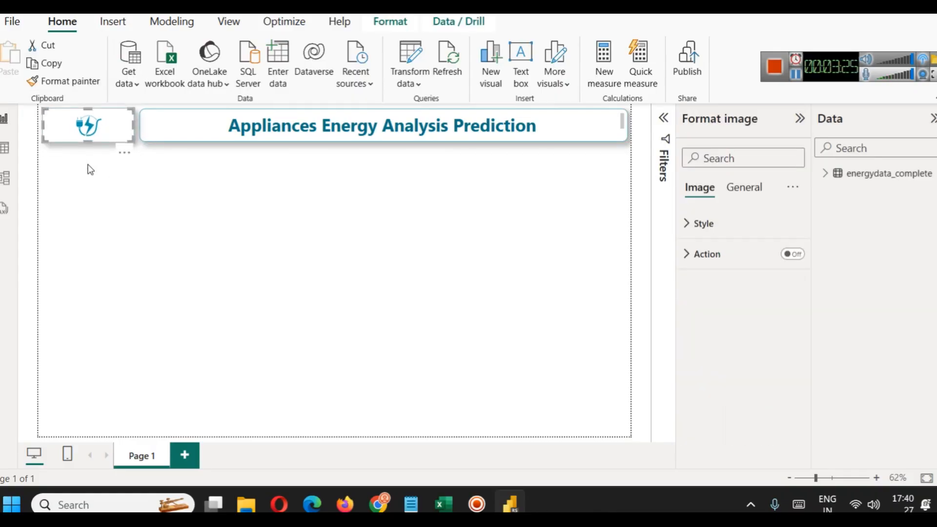
click(199, 202)
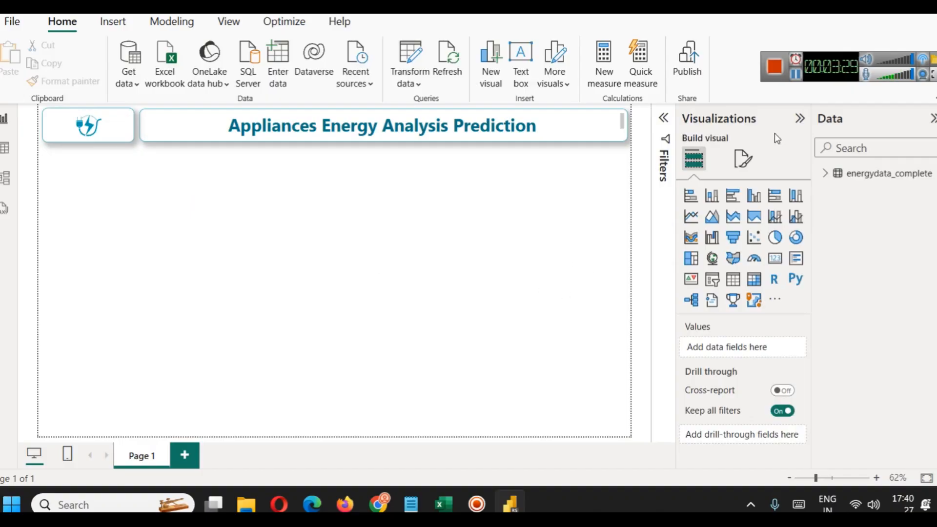
Save the report as "UCI Appliances Energy Prediction" in the appliances+energy+prediction folder on drive E:
key(ctrl+s)
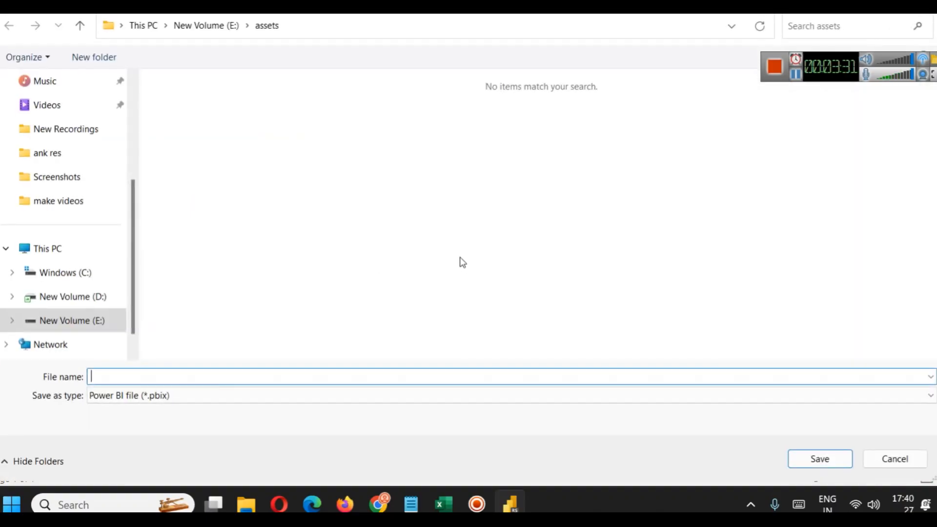
click(203, 29)
double_click(245, 121)
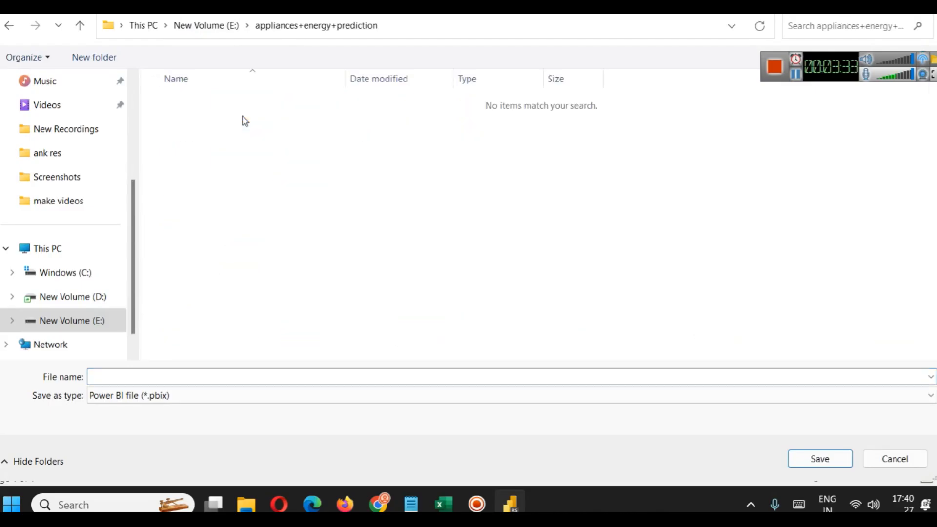
drag(138, 161, 34, 156)
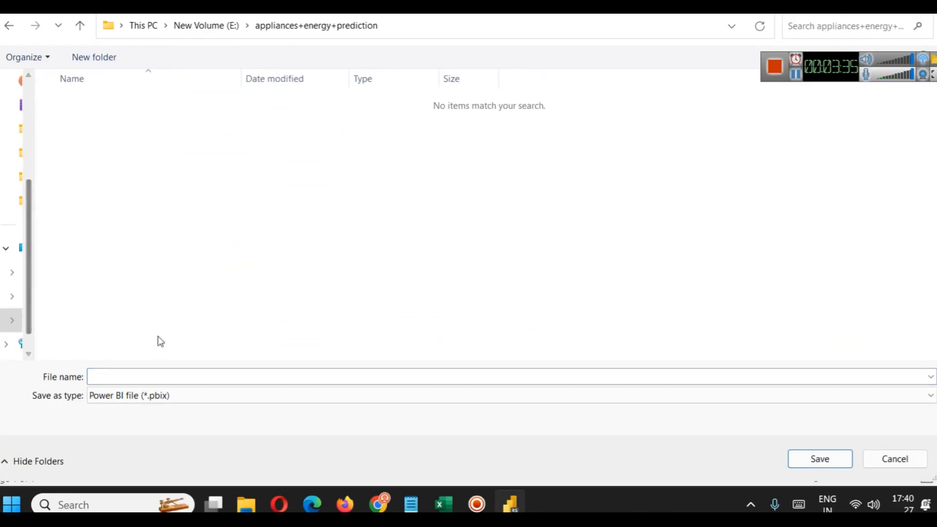
click(161, 377)
text(Applian)
double_click(162, 378)
key(BackSpace)
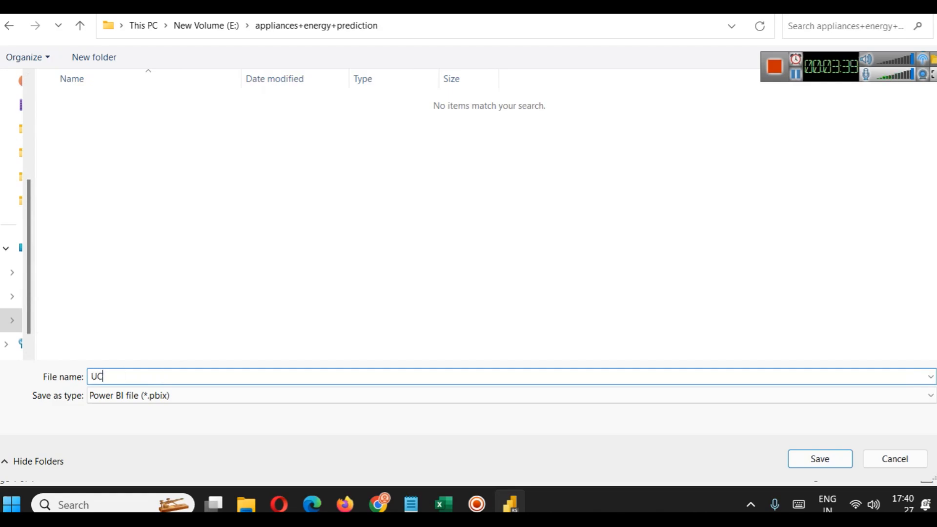
text(UCI Applic)
text(nces Energy Prediction)
key(Return)
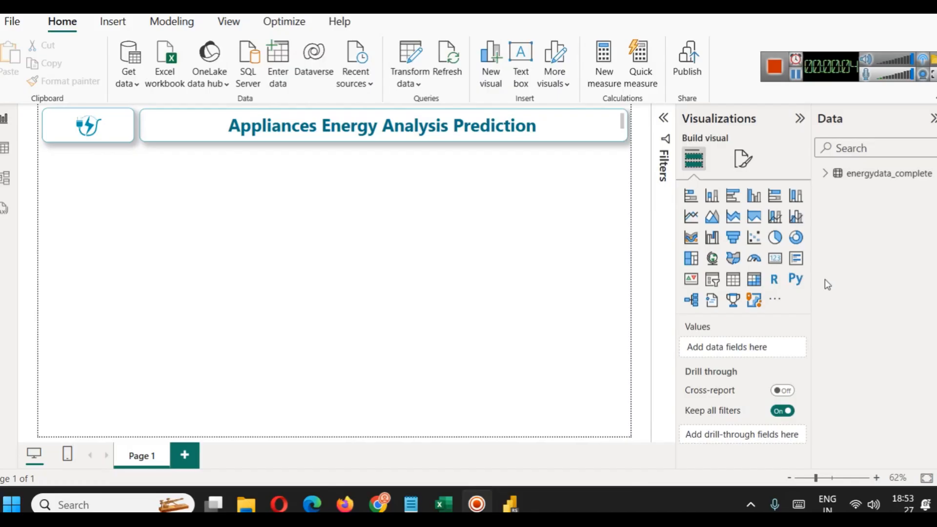
Add a line chart directly below the energy logo and enlarge it to nearly twice its width and slightly greater height
click(690, 217)
drag(84, 243, 81, 198)
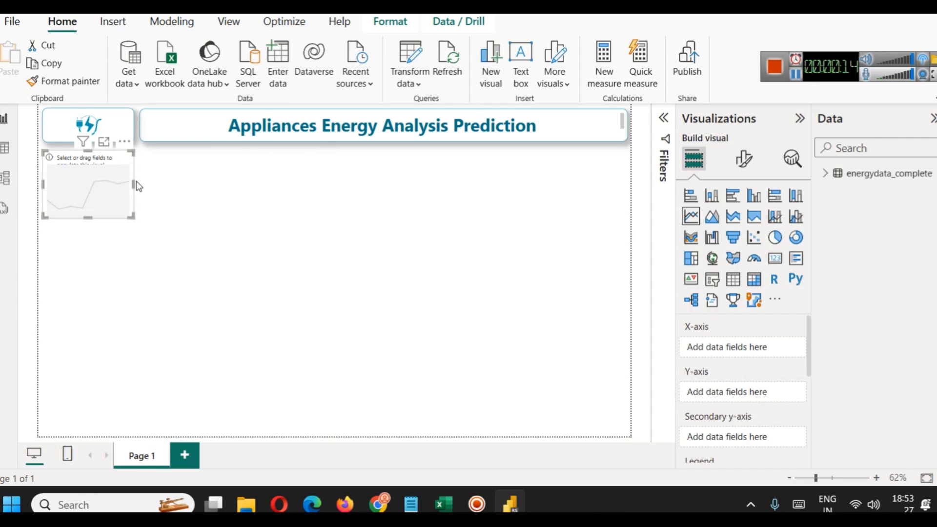
drag(136, 185, 214, 200)
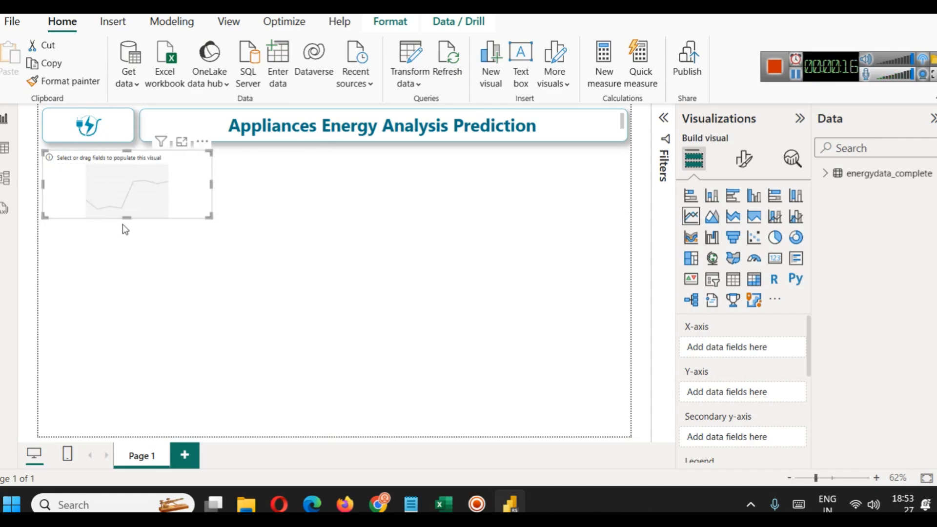
drag(131, 220, 131, 247)
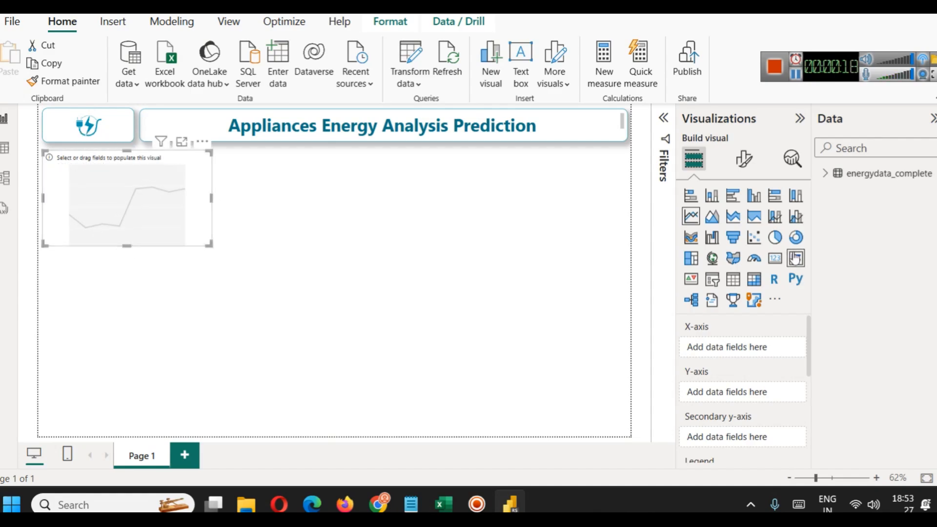
Assign the date field of energydata_complete to the line chart's X-axis and Appliances to its Y-axis
click(824, 173)
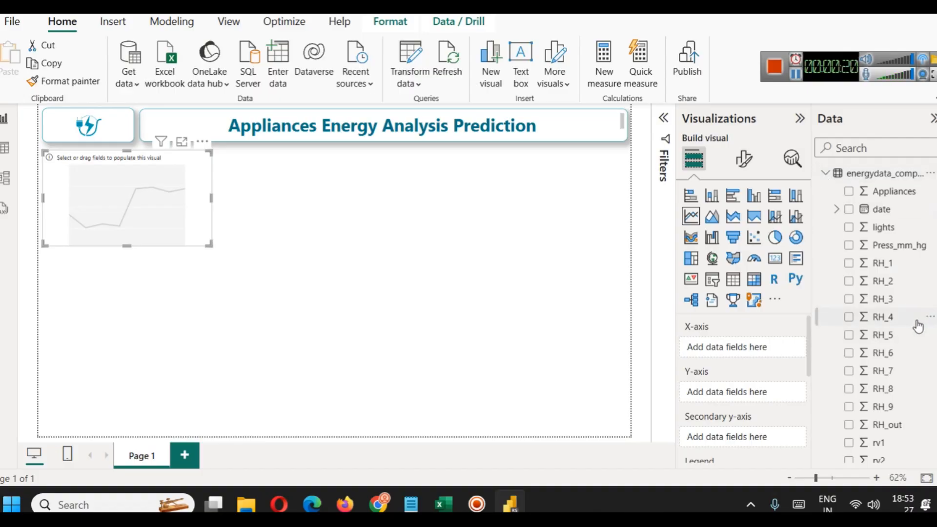
click(837, 209)
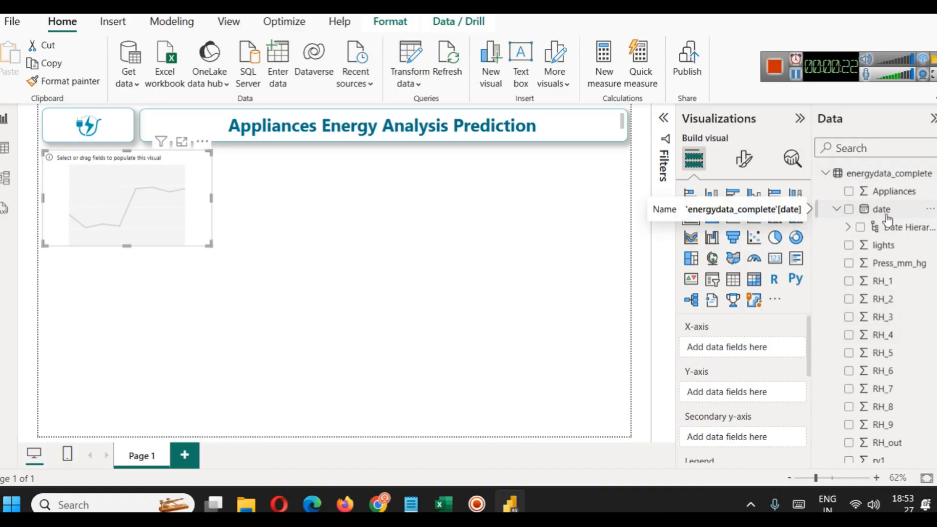
drag(884, 212, 722, 350)
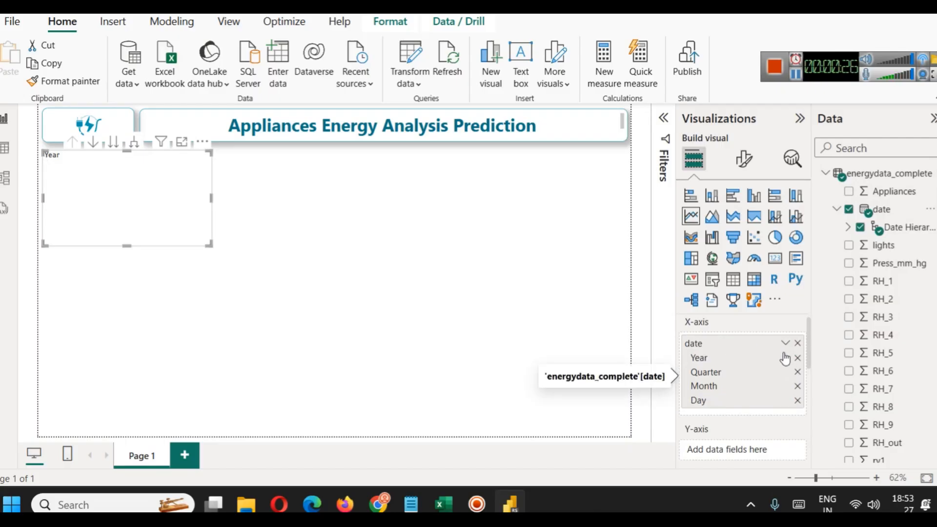
scroll(775, 354, down, 3)
scroll(766, 349, up, 2)
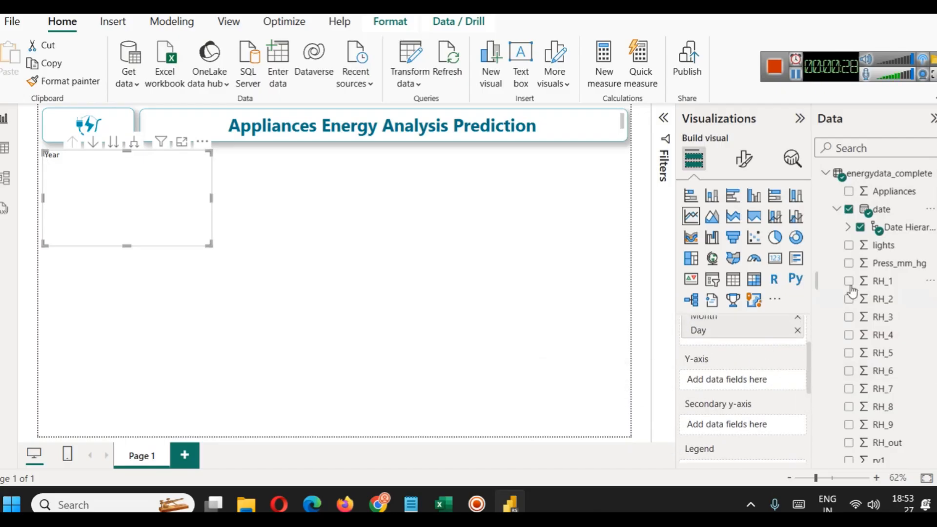
drag(924, 194, 758, 379)
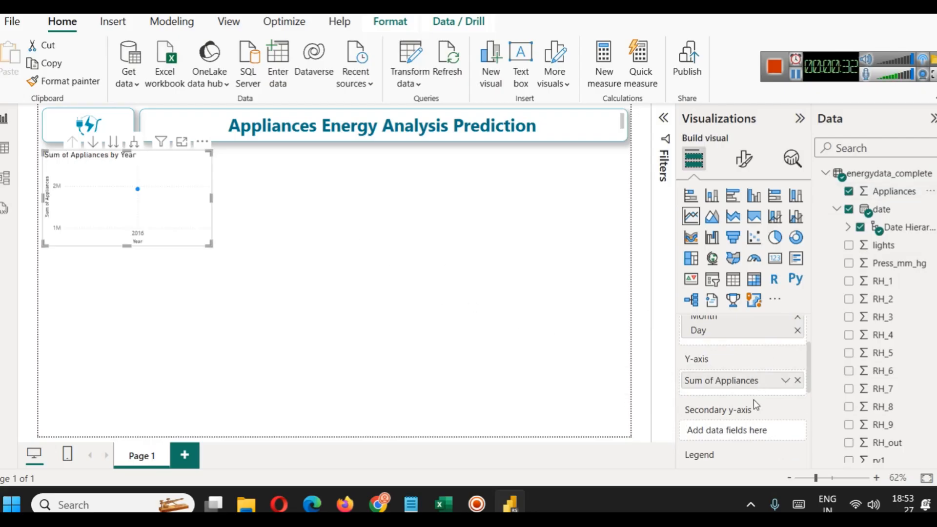
Remove Year from the line chart's date hierarchy and, with drill-down mode on, take the chart to the Month level
scroll(758, 390, up, 3)
scroll(755, 390, down, 3)
scroll(737, 371, up, 3)
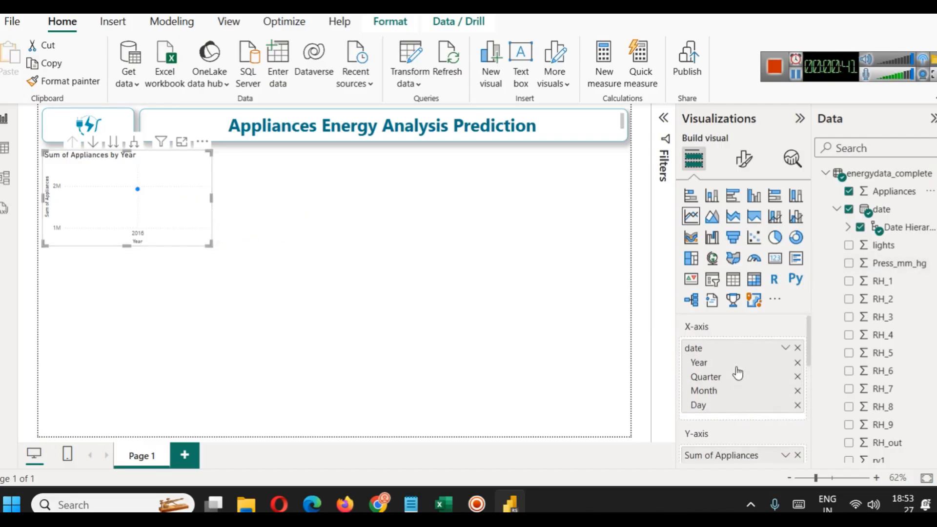
click(797, 364)
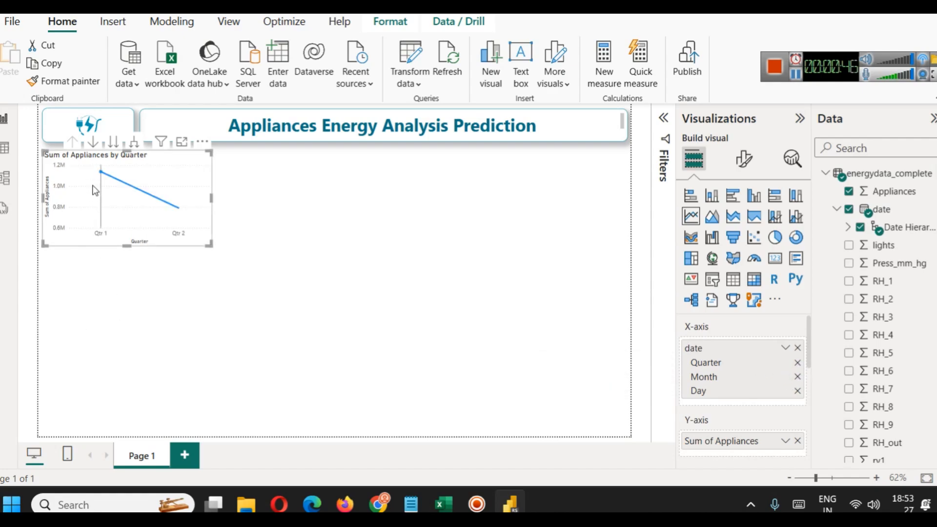
mouse_move(95, 190)
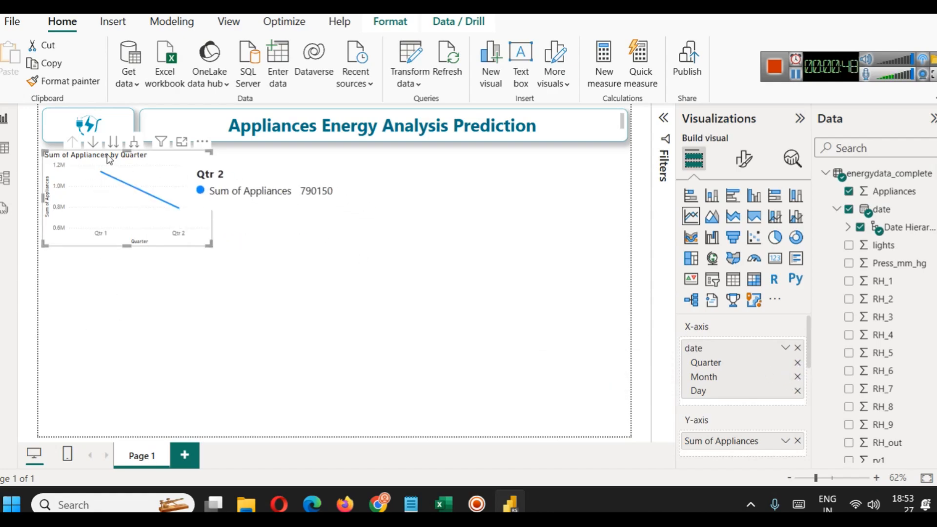
click(94, 143)
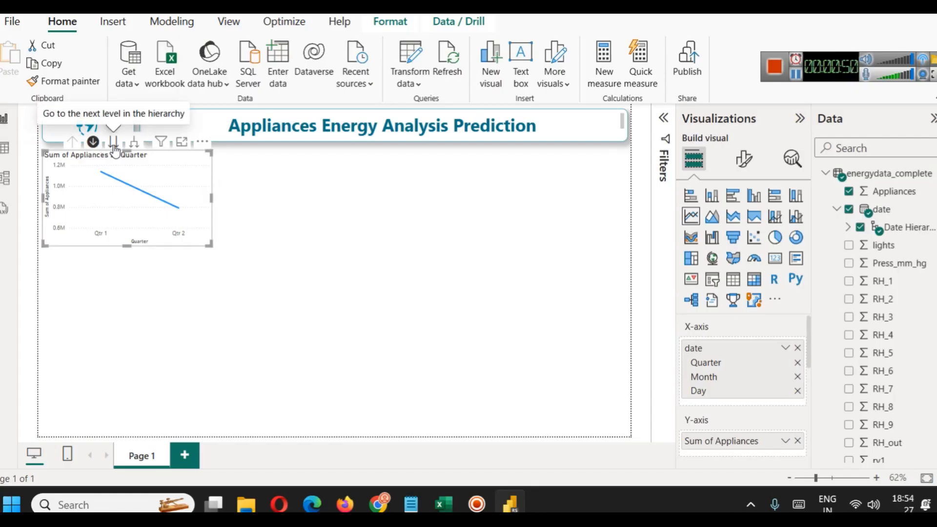
click(113, 143)
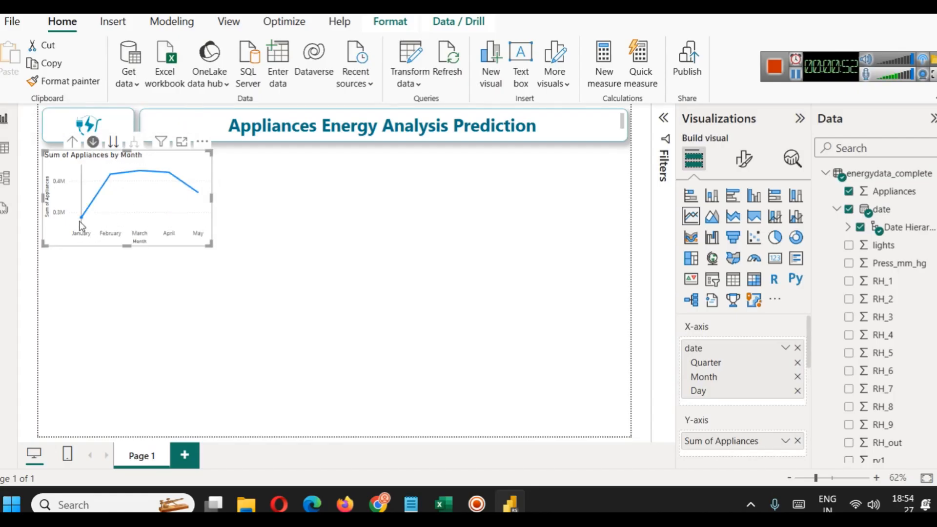
mouse_move(81, 217)
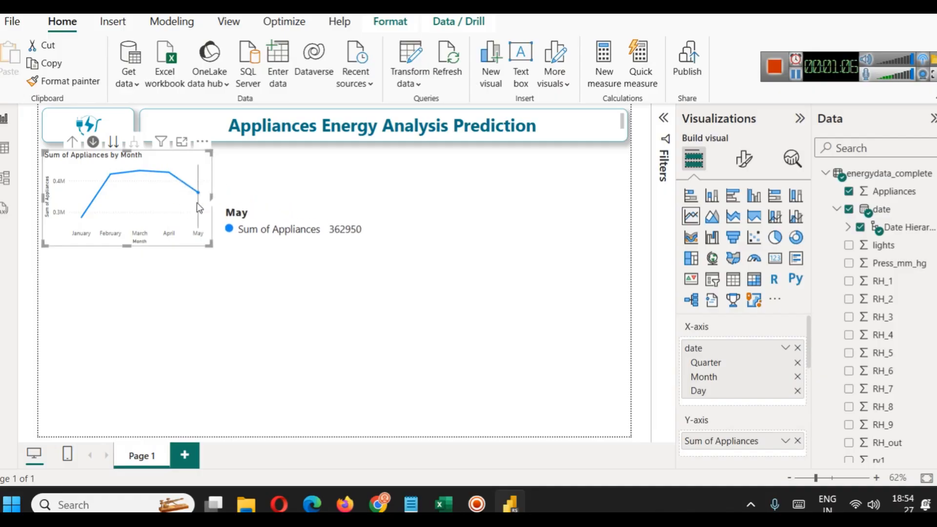
Copy the header's border and shadow formatting onto the line chart with Format painter
click(334, 200)
click(130, 151)
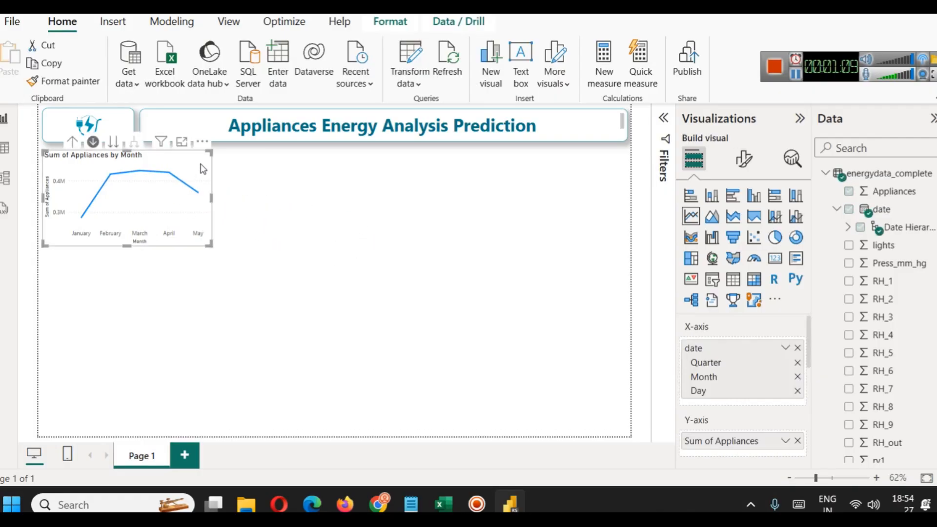
click(117, 128)
click(159, 178)
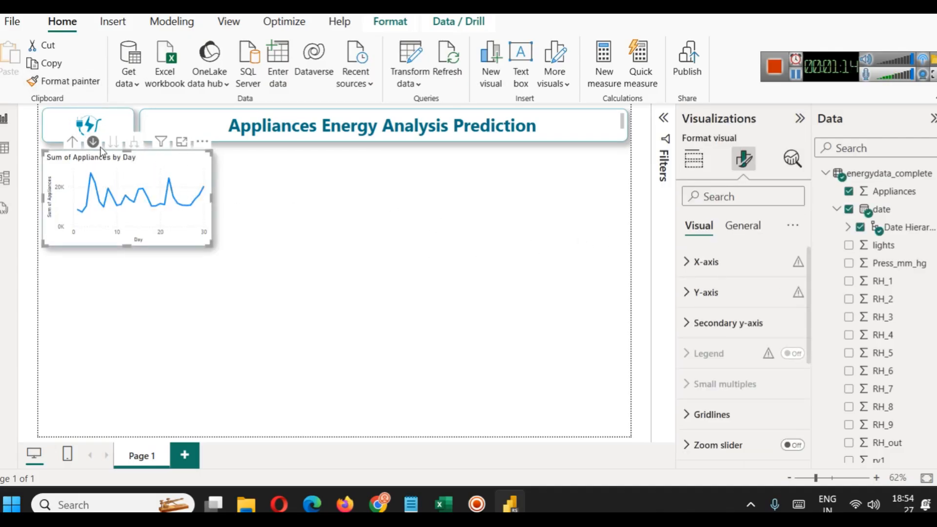
Drill up from the single month and examine the Appliances consumption by Day across all months
click(72, 142)
click(114, 142)
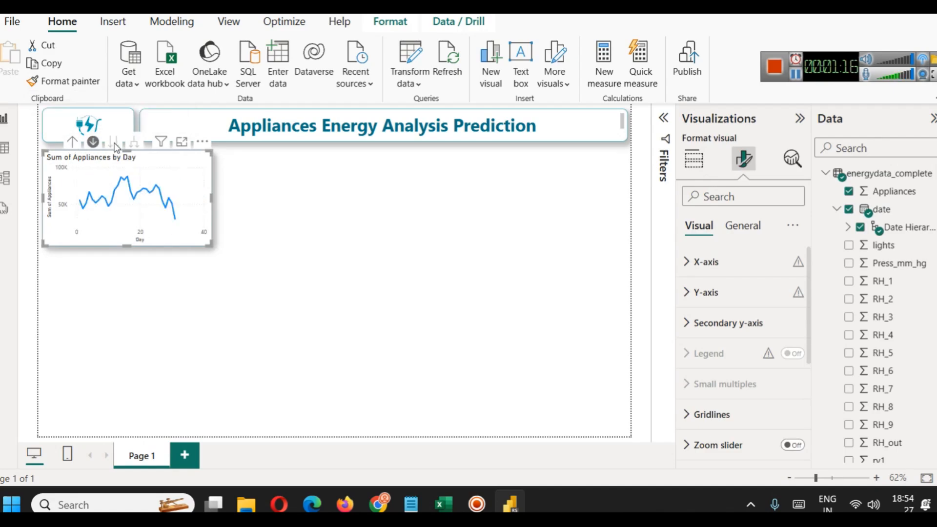
mouse_move(122, 181)
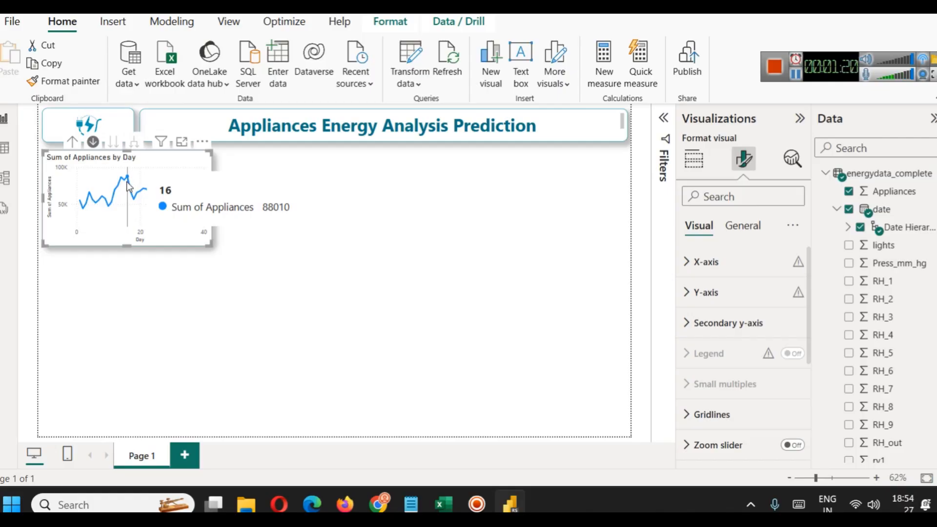
Drill the line chart back up to Quarter and expand it one level to show Quarter and Month together
click(72, 142)
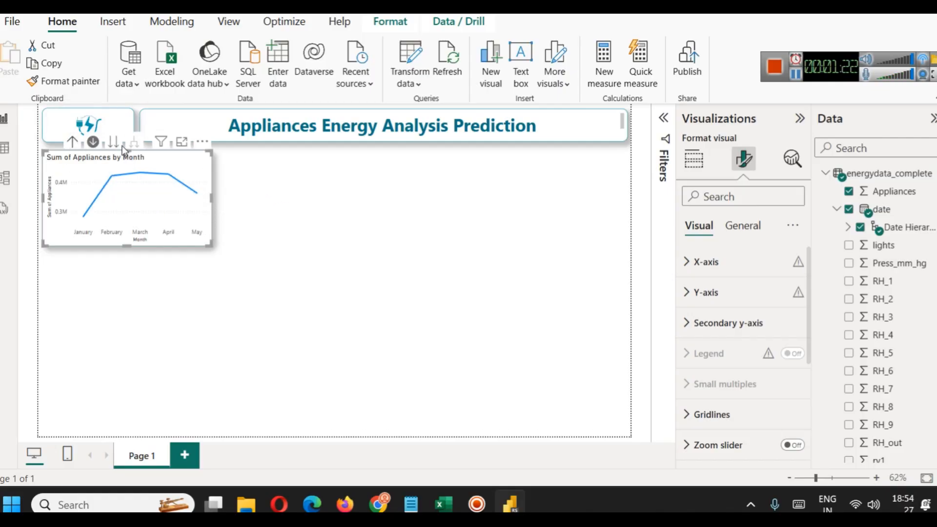
click(72, 142)
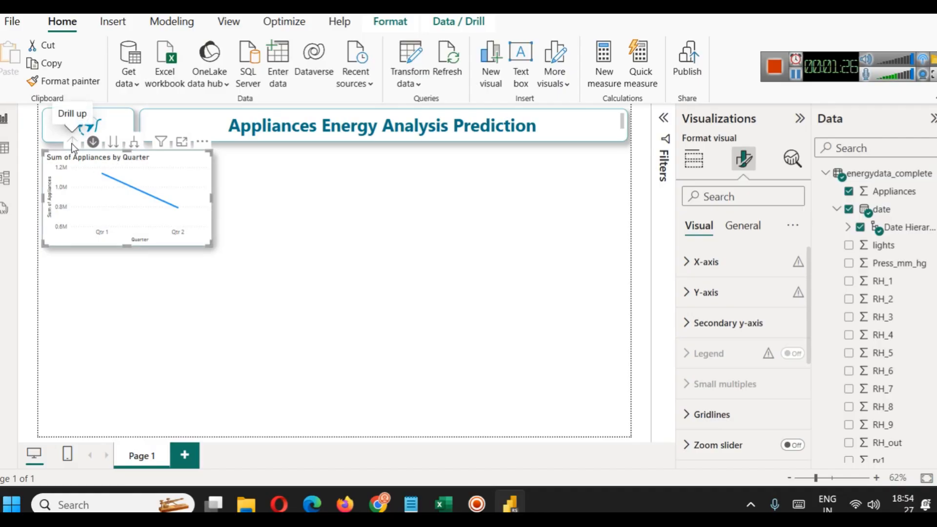
click(134, 143)
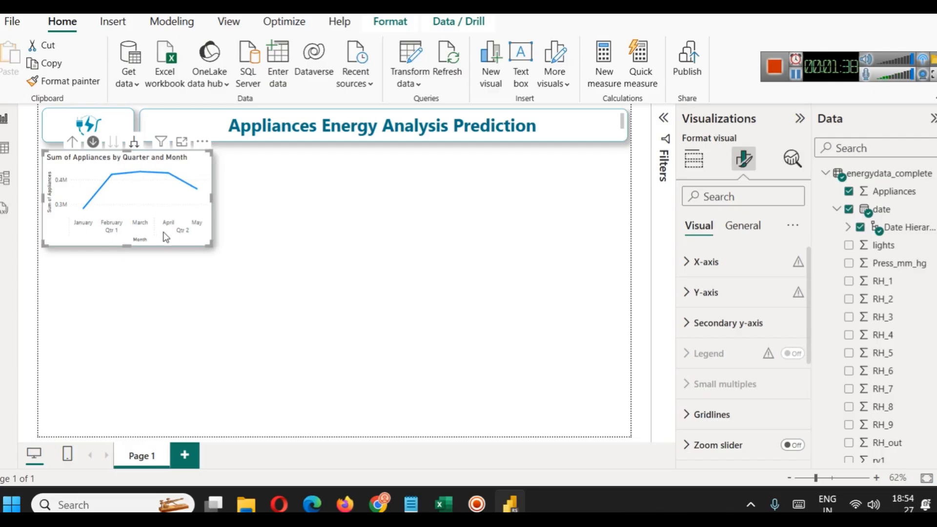
Make the line chart's title bold and set its text color to the custom dark teal #096778
click(739, 226)
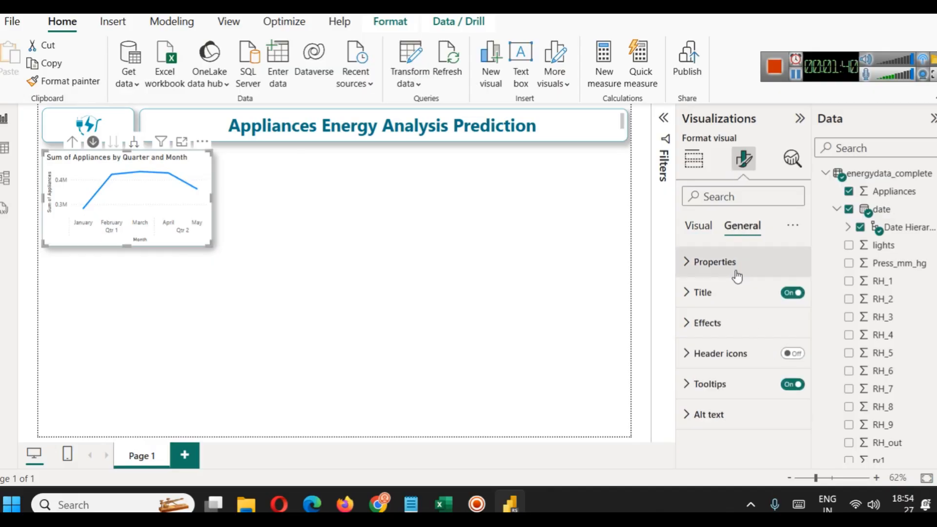
click(737, 291)
scroll(736, 293, down, 3)
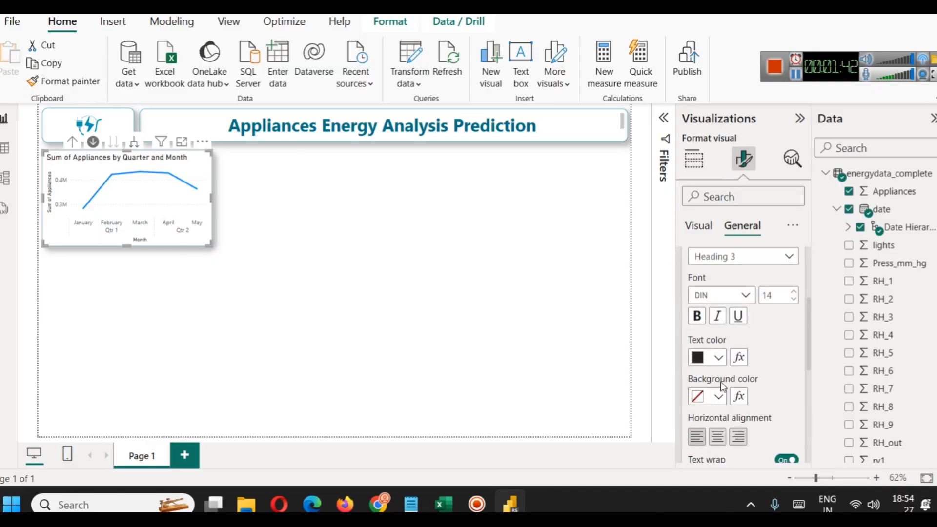
click(719, 359)
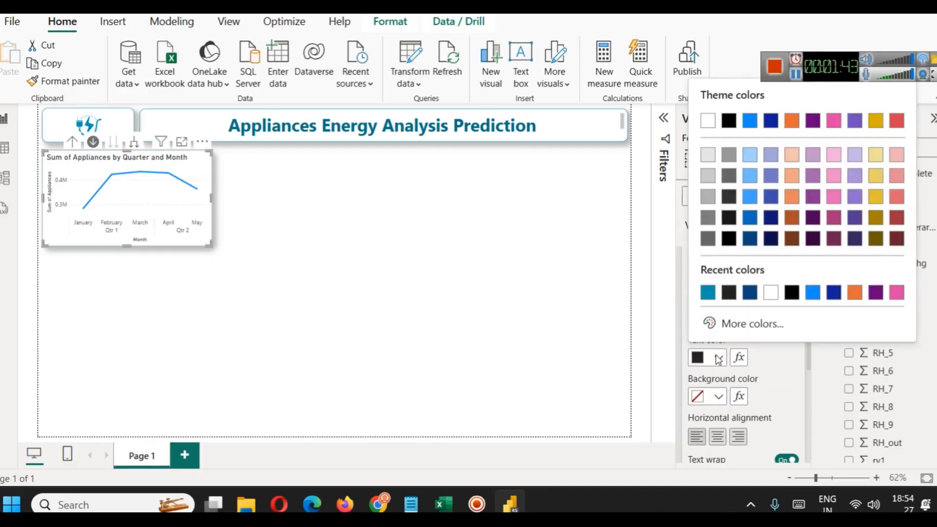
click(708, 293)
click(697, 316)
click(719, 358)
click(727, 320)
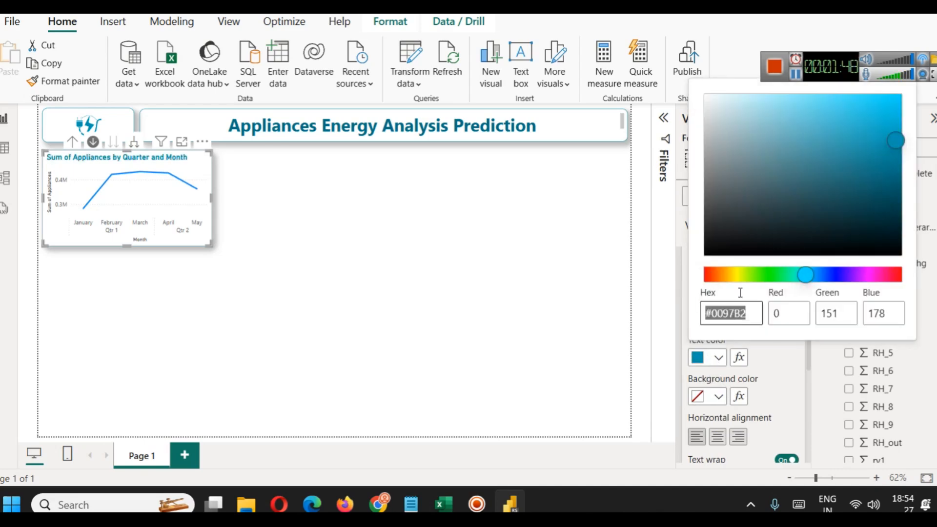
drag(907, 142, 882, 177)
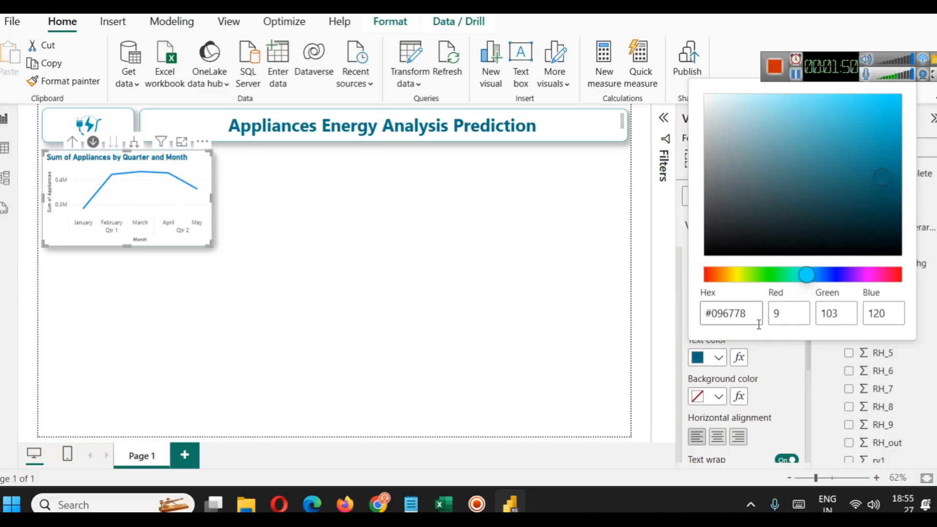
click(545, 309)
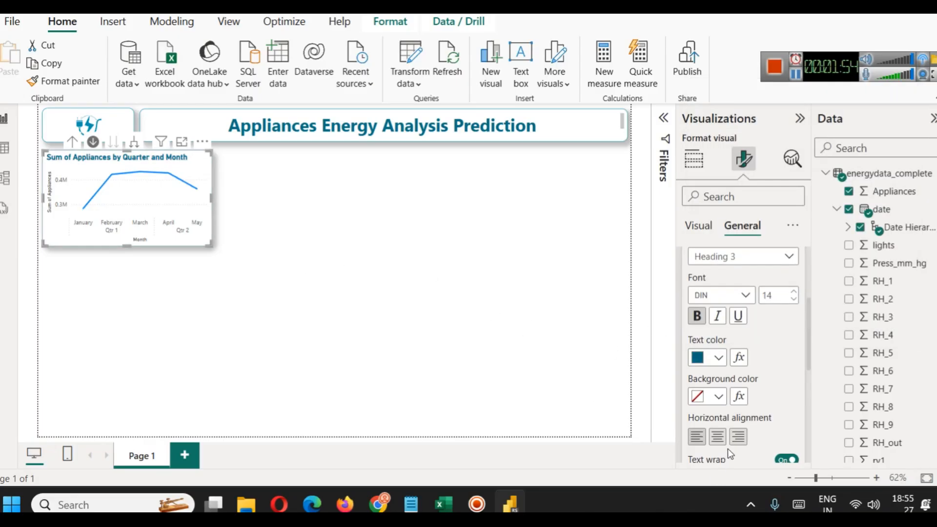
Center the line chart's title horizontally
click(716, 437)
scroll(743, 393, down, 3)
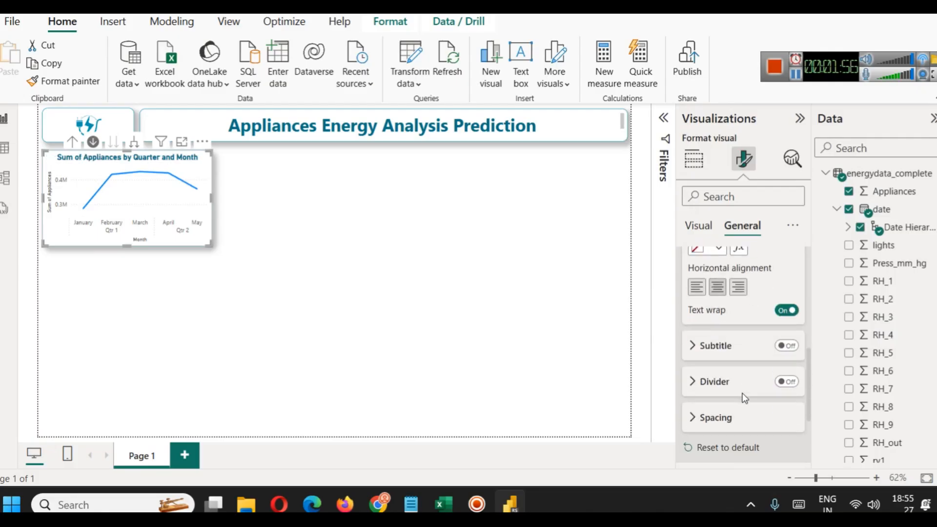
scroll(745, 398, up, 6)
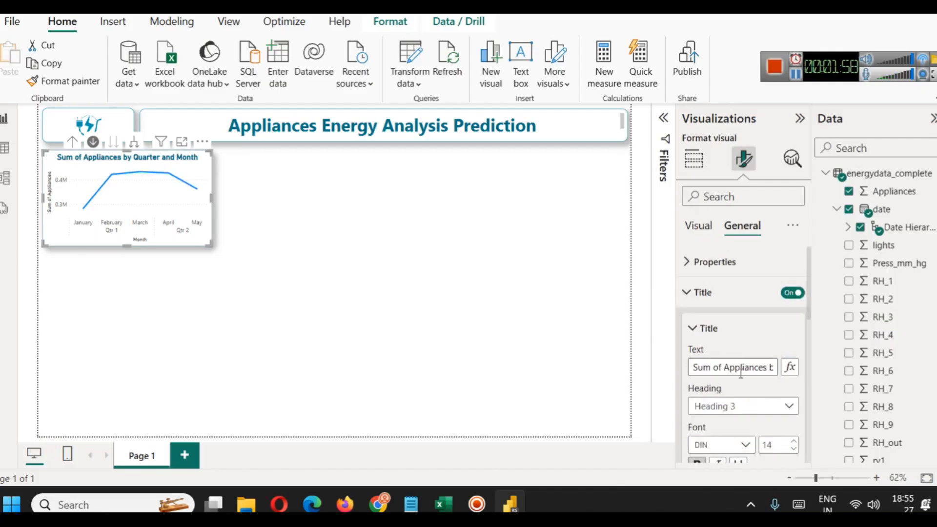
click(724, 369)
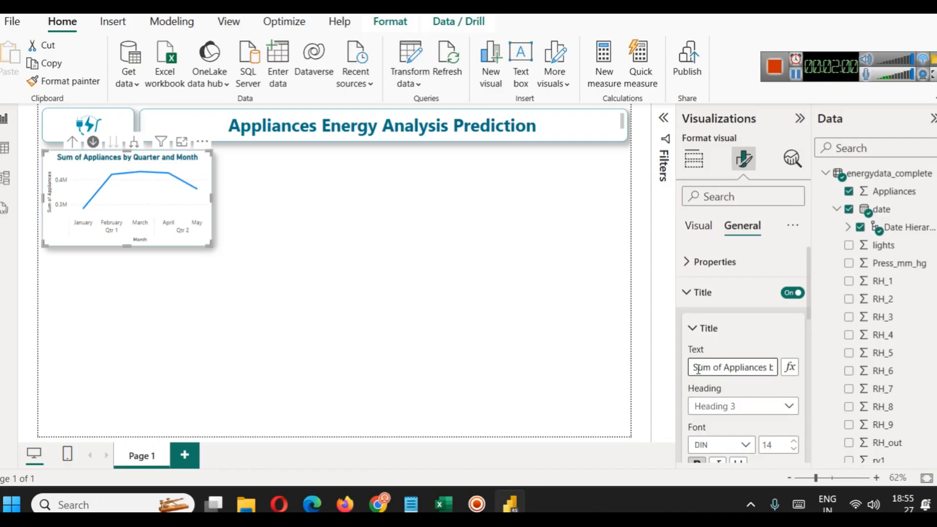
drag(702, 369, 747, 369)
key(Delete)
key(Delete)
key(Delete)
key(Delete)
key(Delete)
key(Delete)
key(Delete)
key(Delete)
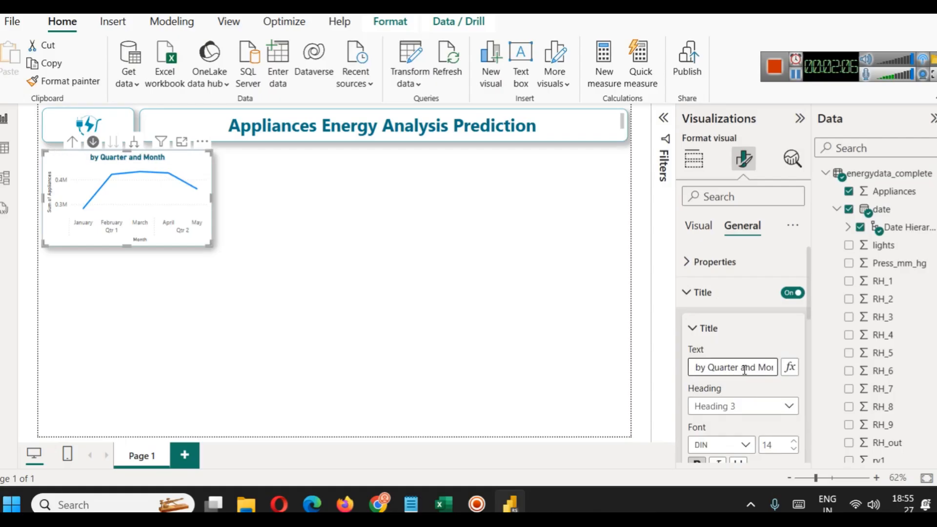
text(Total En)
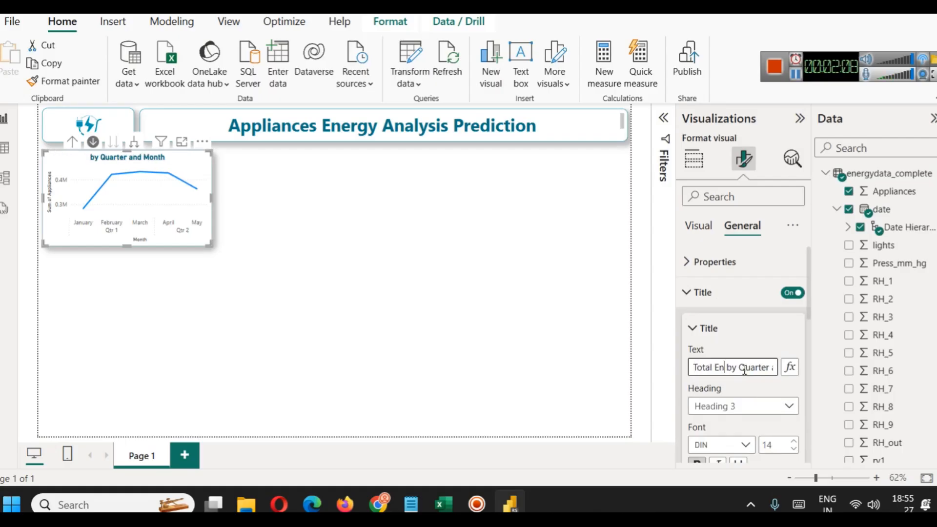
key(ctrl+z)
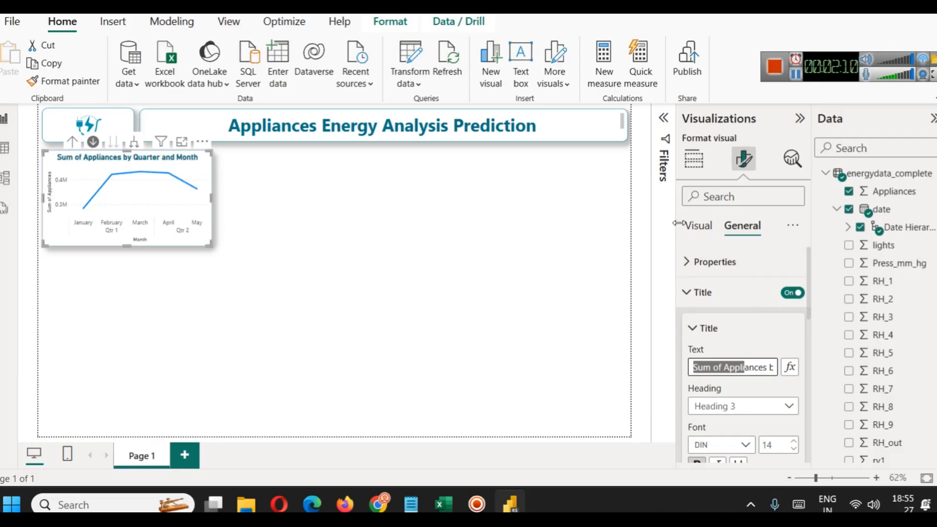
Rename the line chart's Y-axis field as "Energy Consumption" for this visual
click(696, 225)
scroll(738, 328, down, 5)
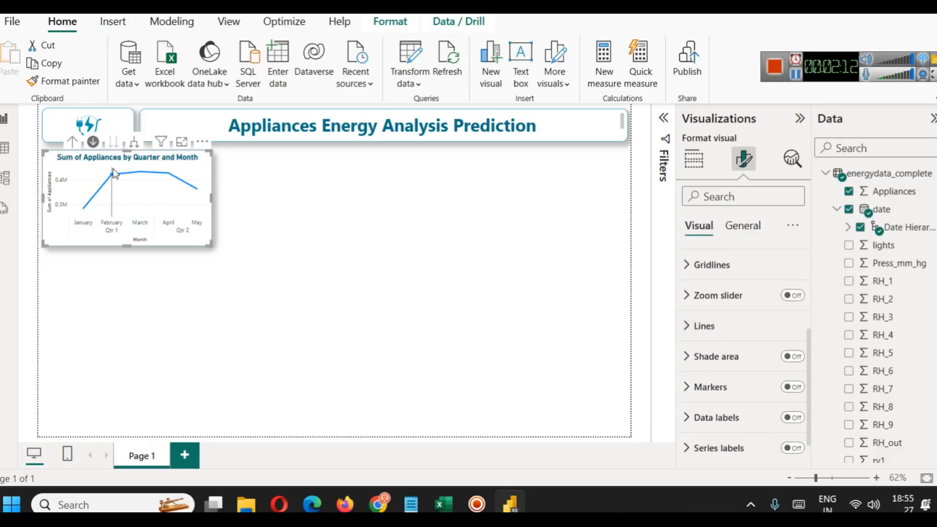
click(701, 167)
scroll(747, 373, down, 3)
click(785, 366)
click(848, 145)
key(ctrl+a)
text(Energyu)
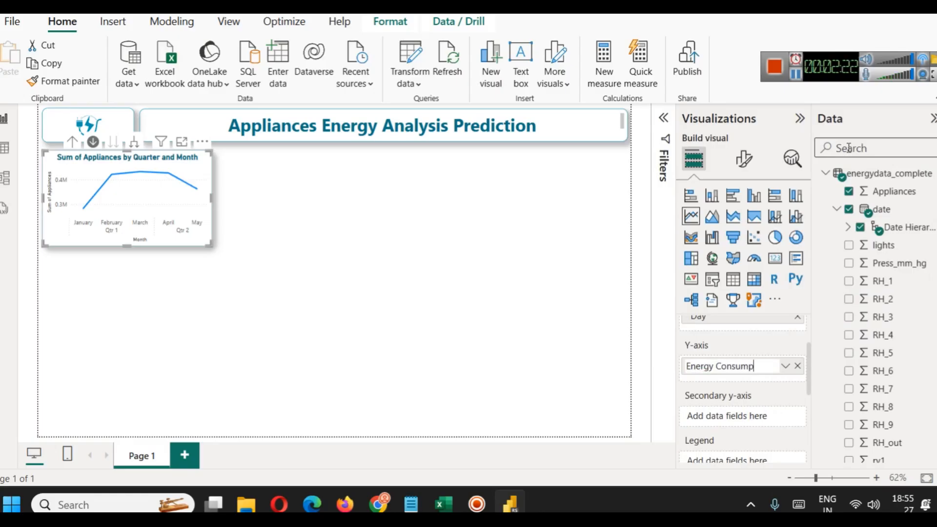
key(Return)
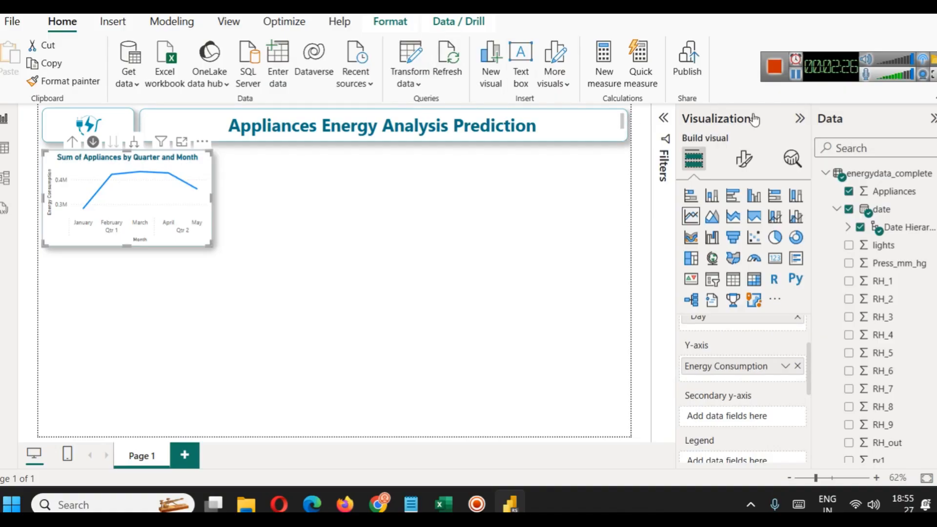
click(257, 227)
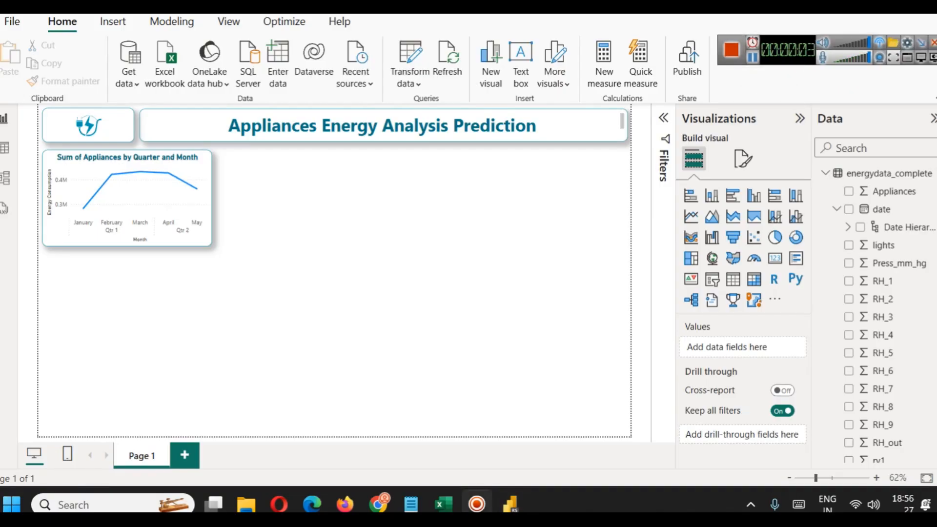
Duplicate the line chart and place the copy directly beside the original, beneath the header
scroll(886, 308, down, 3)
scroll(887, 310, down, 2)
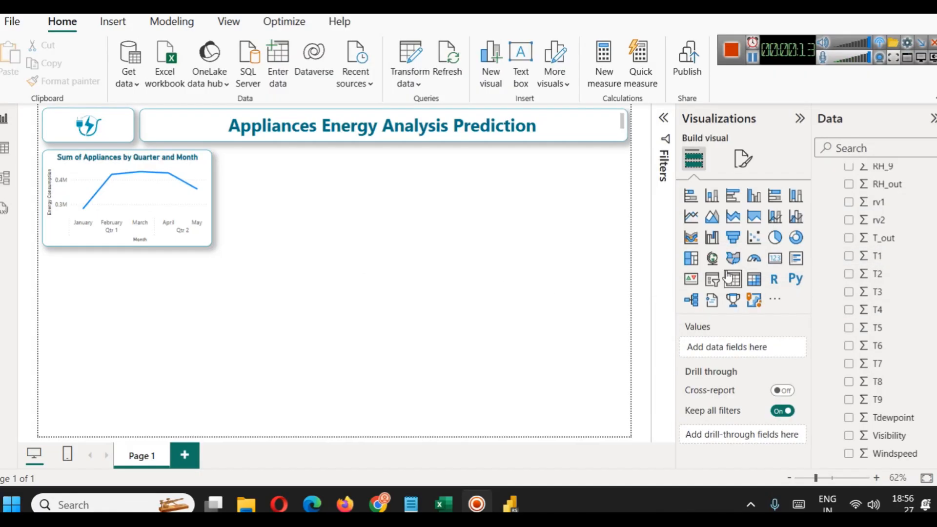
click(192, 173)
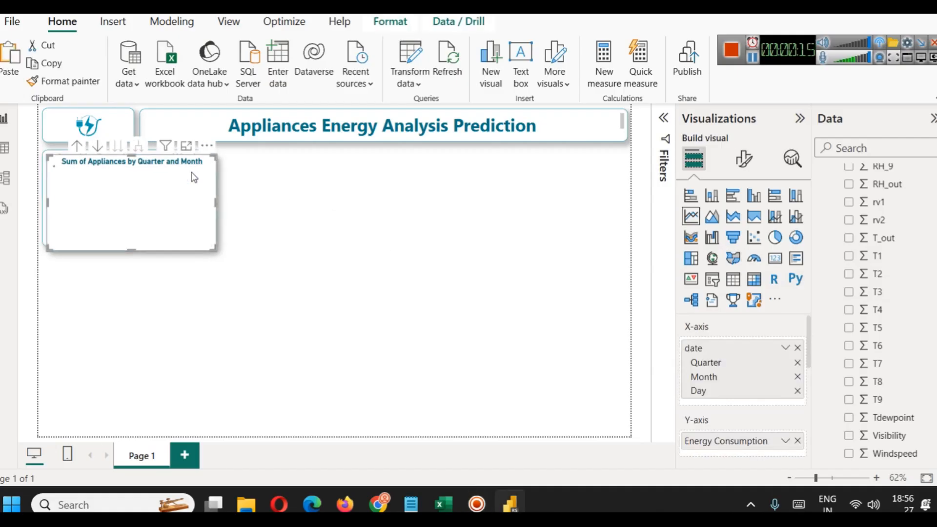
drag(192, 171, 367, 169)
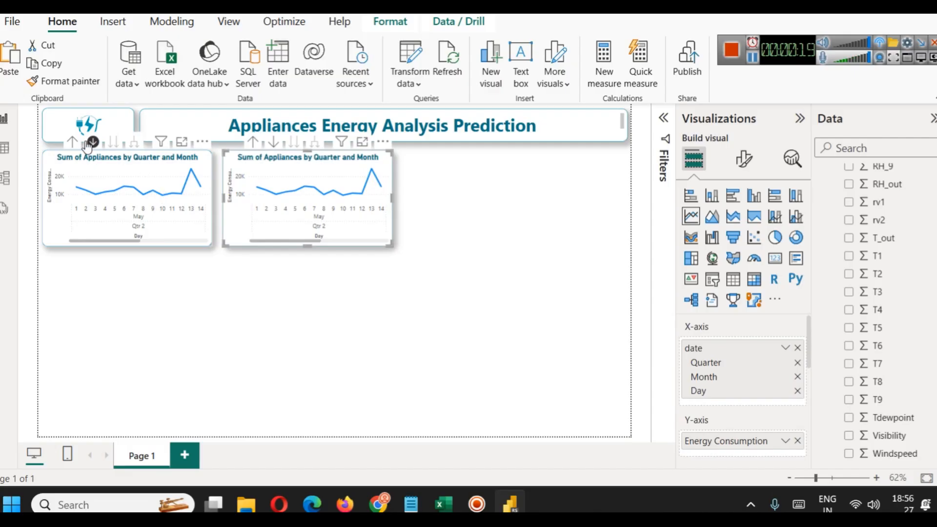
Drill the original line chart up to Month and expand it one level to Day
click(78, 143)
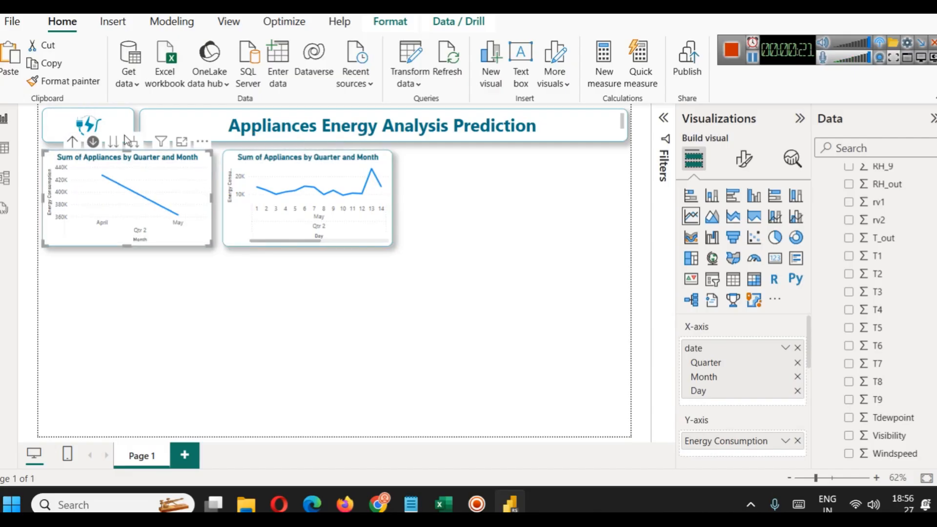
click(135, 144)
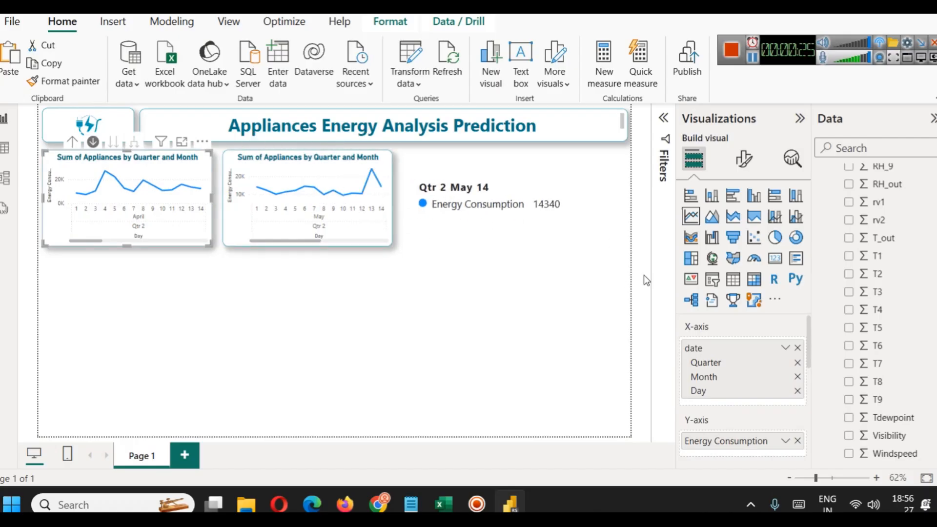
click(754, 238)
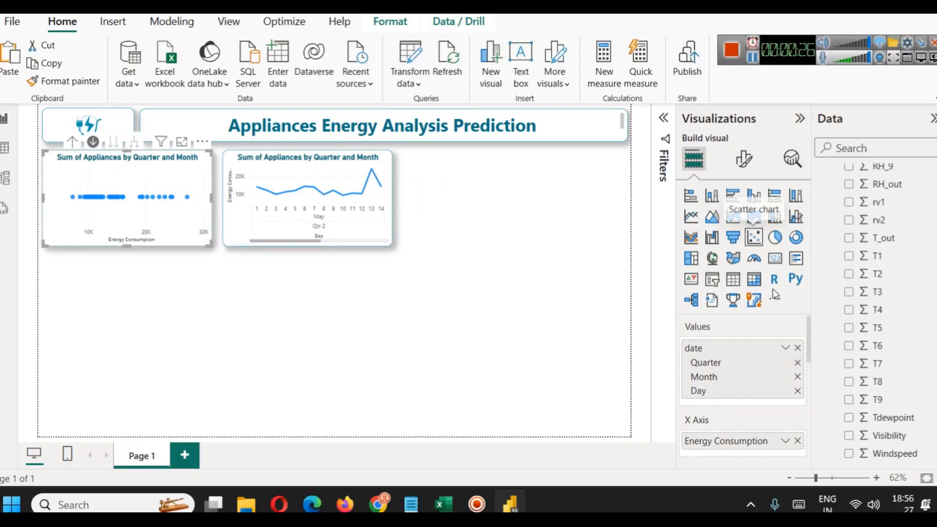
click(797, 352)
key(ctrl+z)
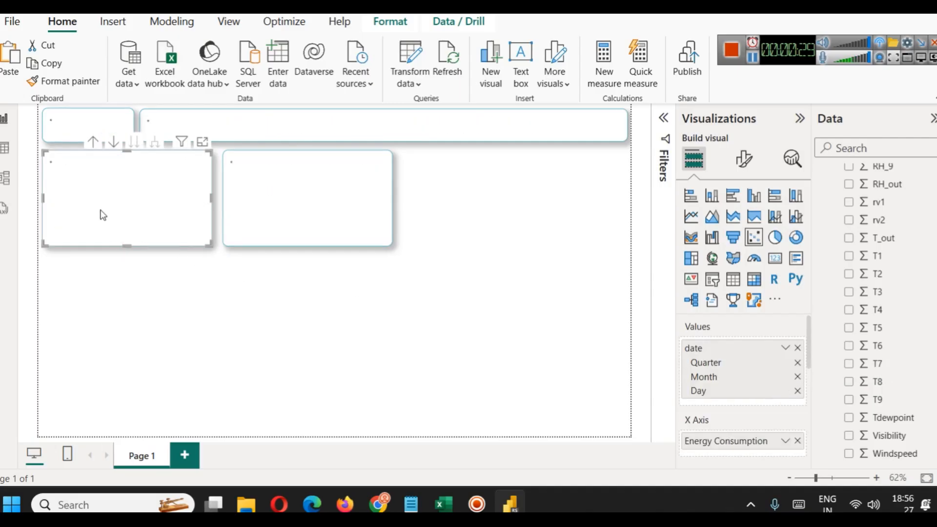
key(ctrl+z)
Remove the date field from the copied chart and convert it to a scatter chart with Energy Consumption on the Y axis
click(265, 188)
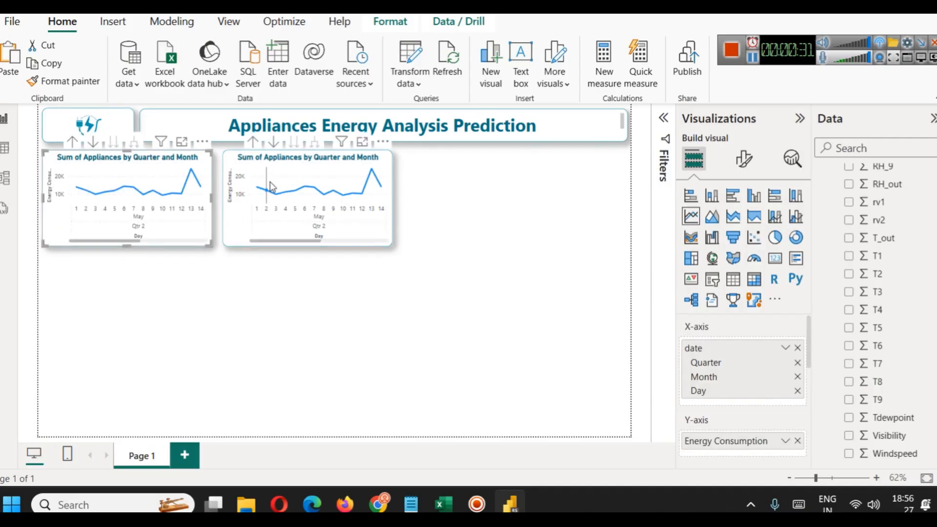
click(797, 347)
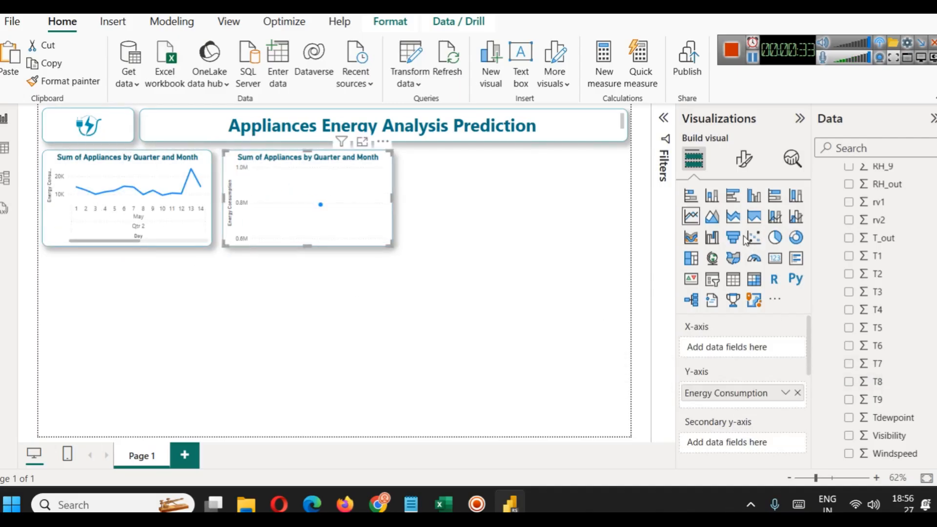
click(760, 242)
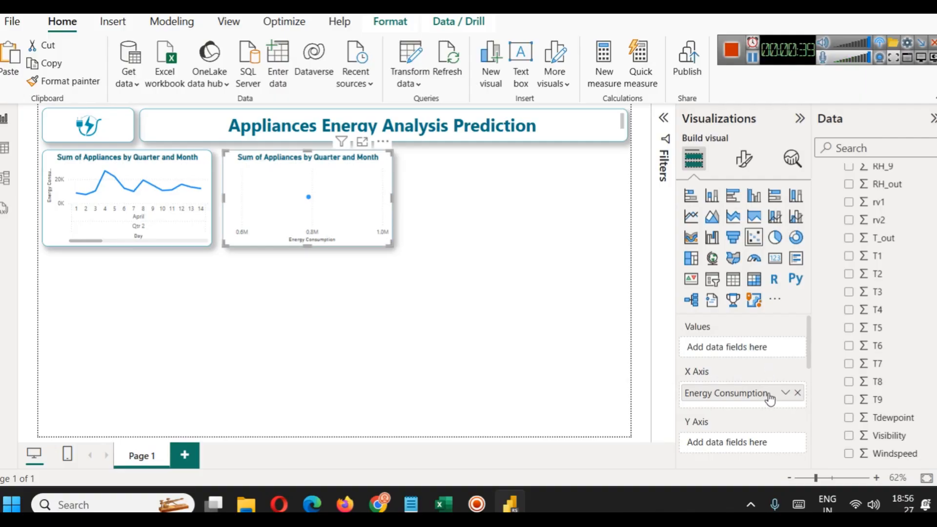
scroll(746, 352, down, 3)
drag(736, 331, 738, 376)
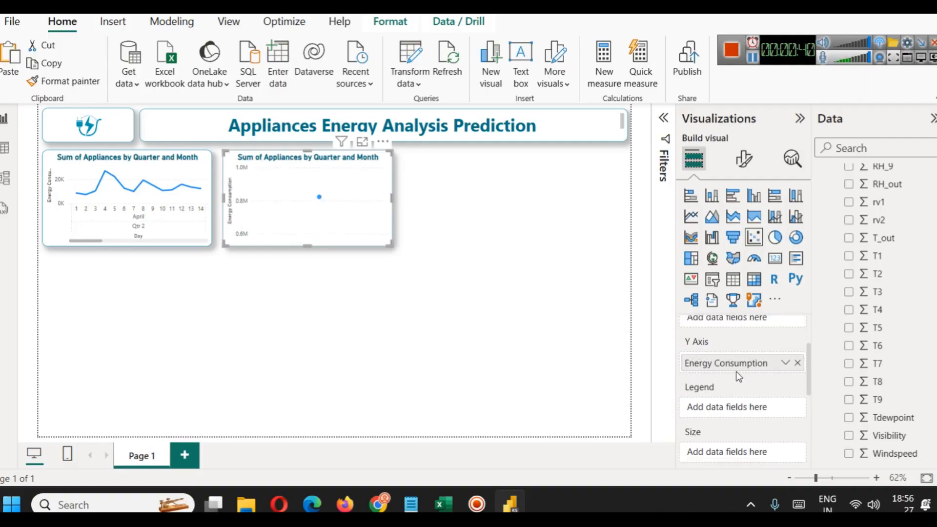
Add T1 to the scatter chart's X axis and set both T1 and Energy Consumption to Don't summarize
scroll(742, 356, up, 3)
scroll(872, 293, up, 2)
scroll(872, 293, up, 1)
drag(877, 333, 739, 389)
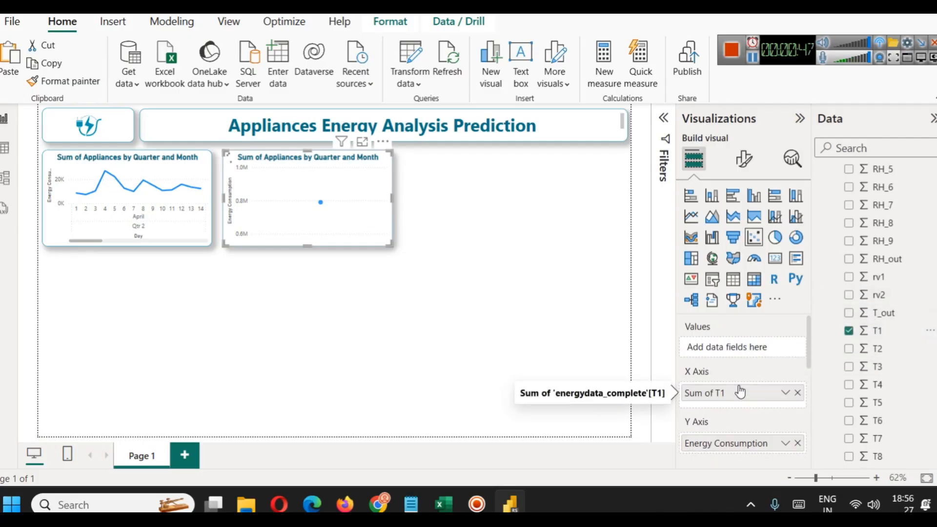
scroll(759, 397, down, 1)
scroll(772, 391, up, 1)
click(786, 393)
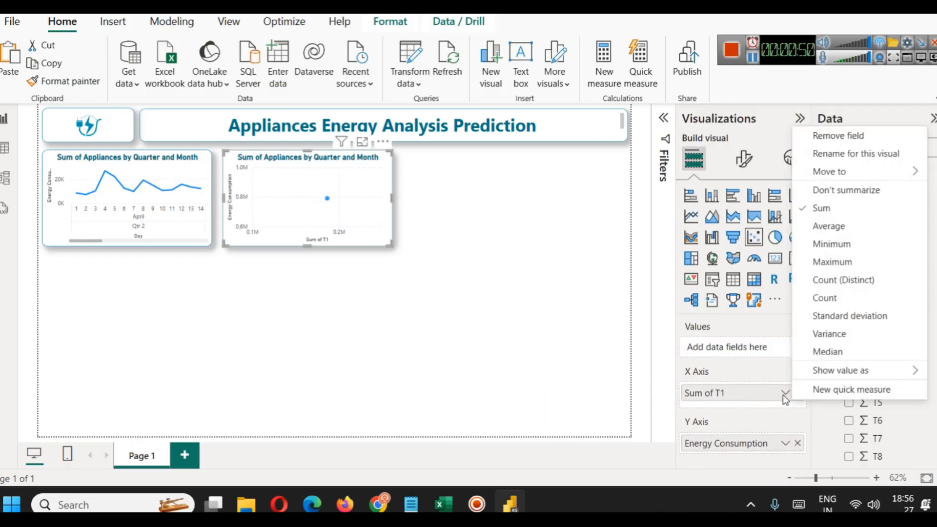
click(840, 191)
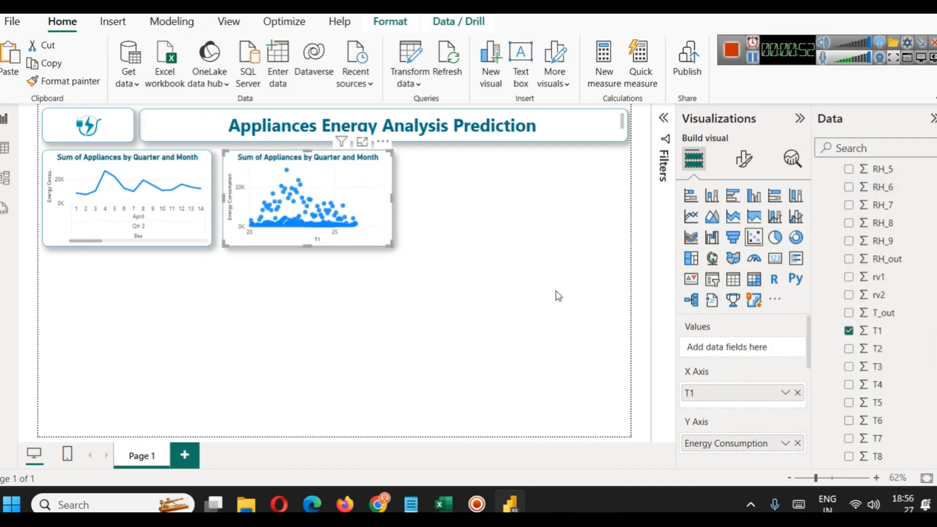
click(785, 443)
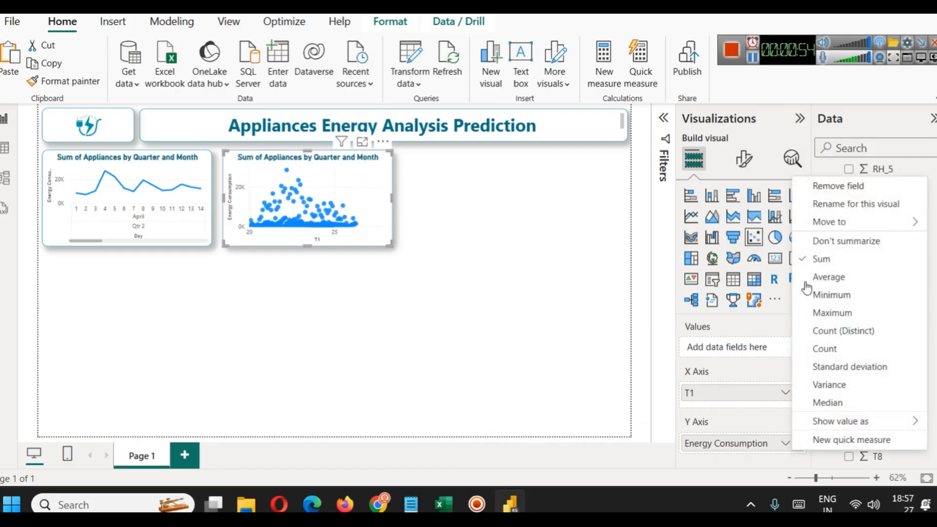
click(827, 245)
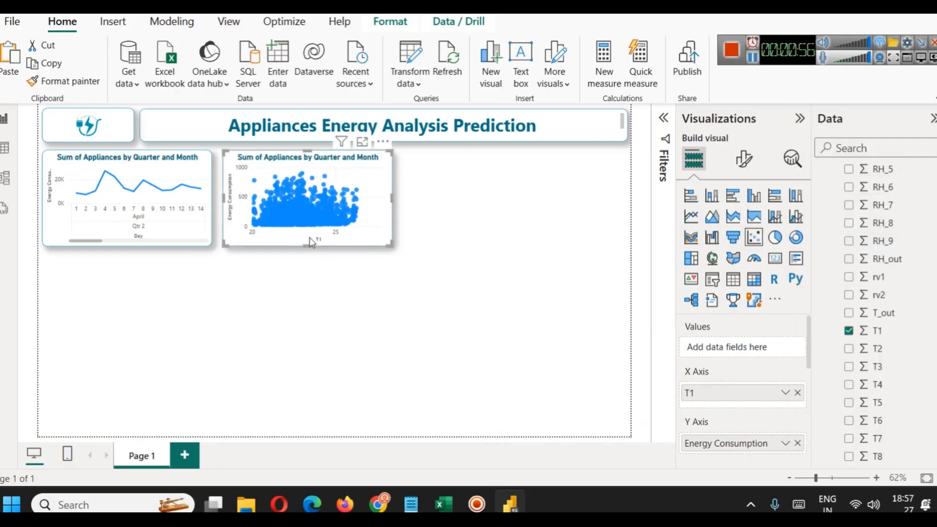
Open the scatter chart in focus mode and examine how Energy Consumption is distributed over T1
click(361, 143)
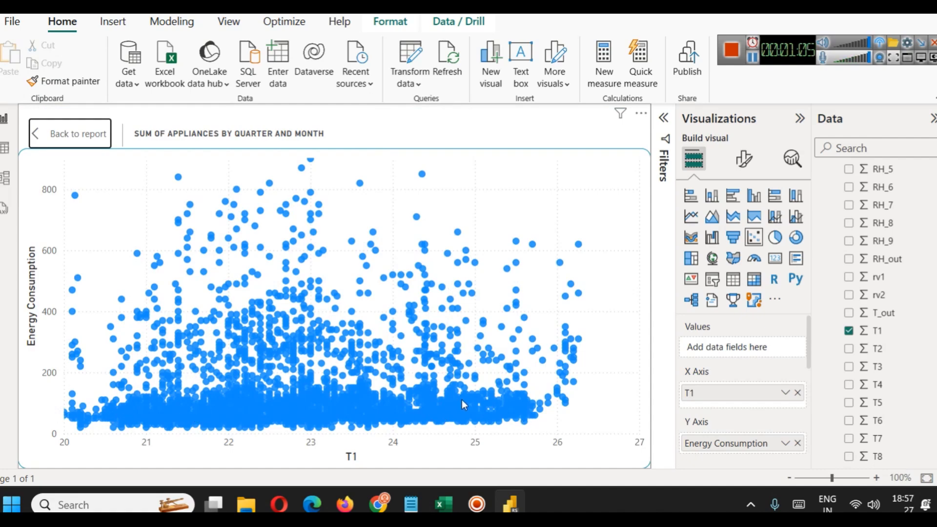
mouse_move(462, 398)
click(246, 505)
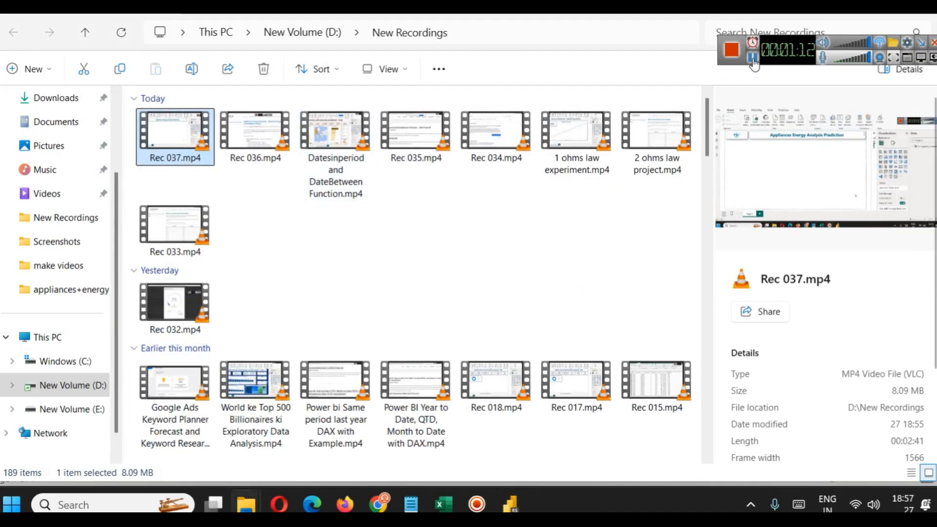
click(754, 64)
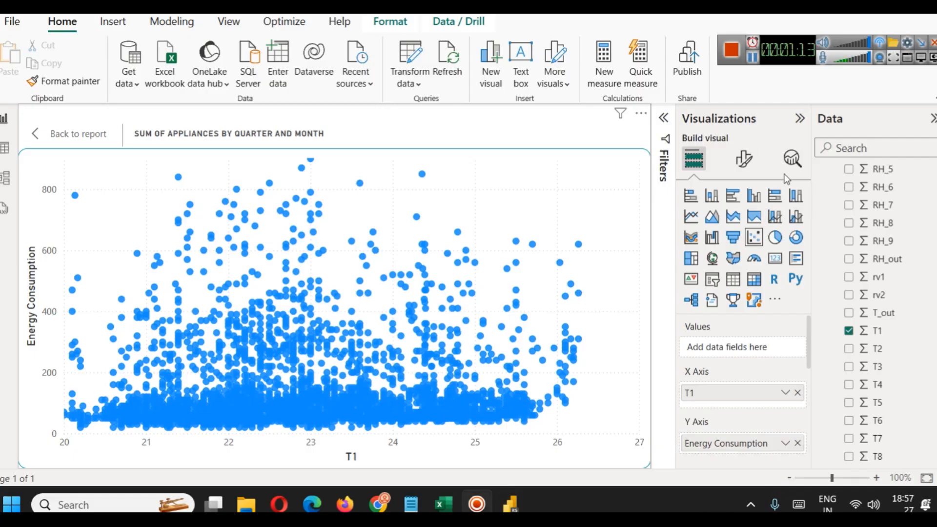
Turn on the scatter chart's trend line and return to the report page
click(792, 159)
click(792, 230)
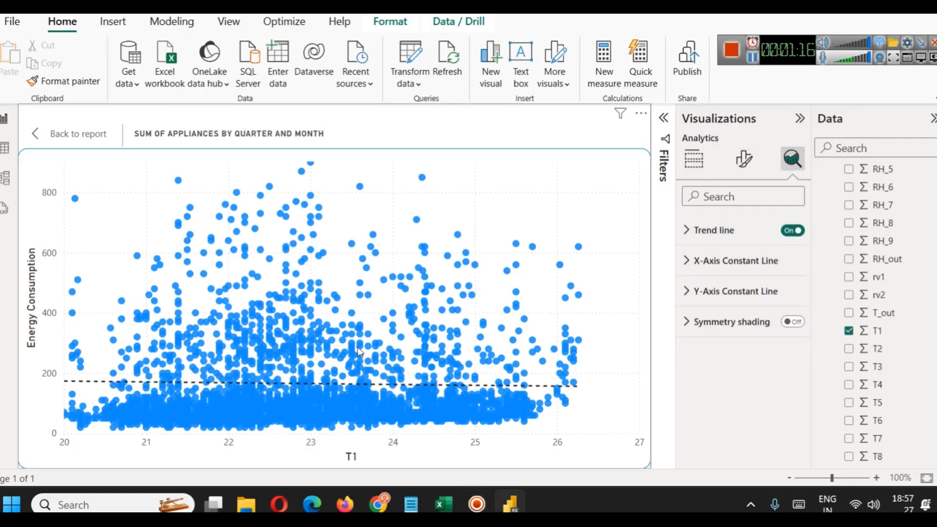
click(75, 135)
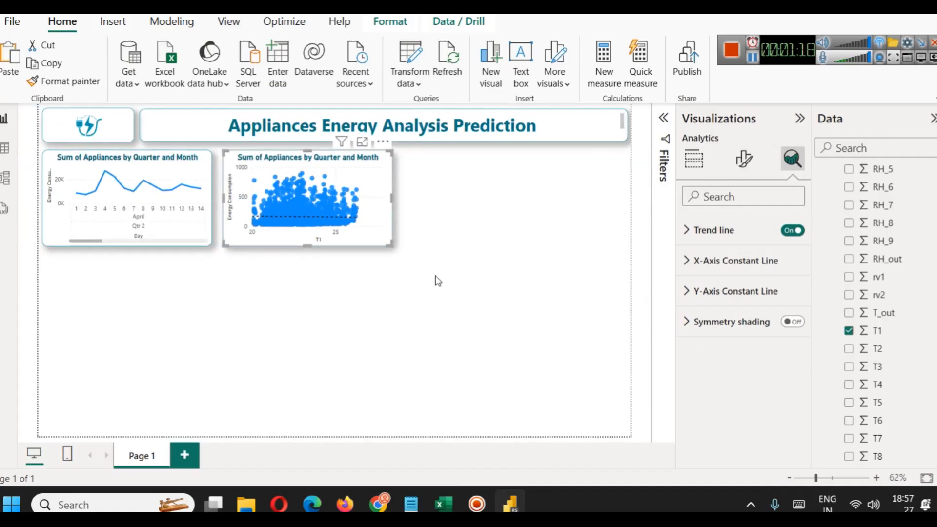
Replace T1 with T2 on the scatter chart's X axis and set T2 to Don't summarize
click(694, 159)
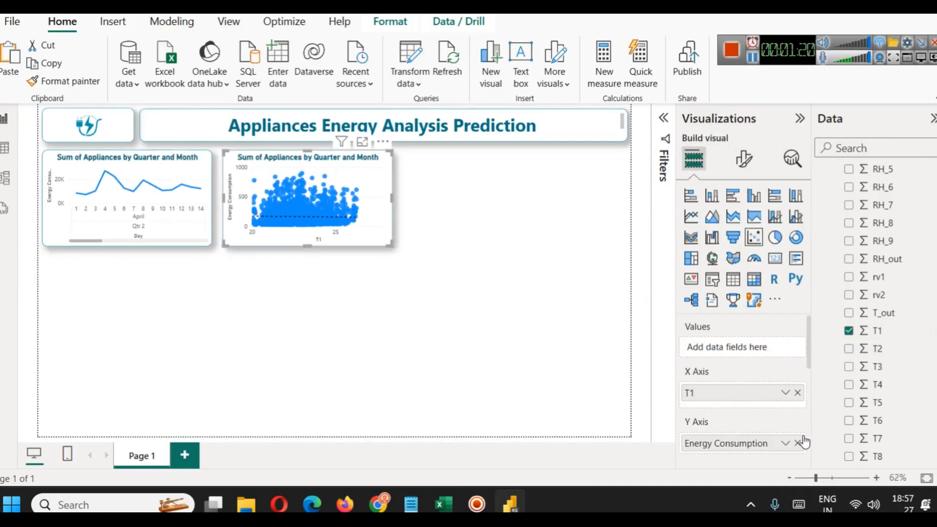
click(798, 393)
drag(878, 348, 734, 401)
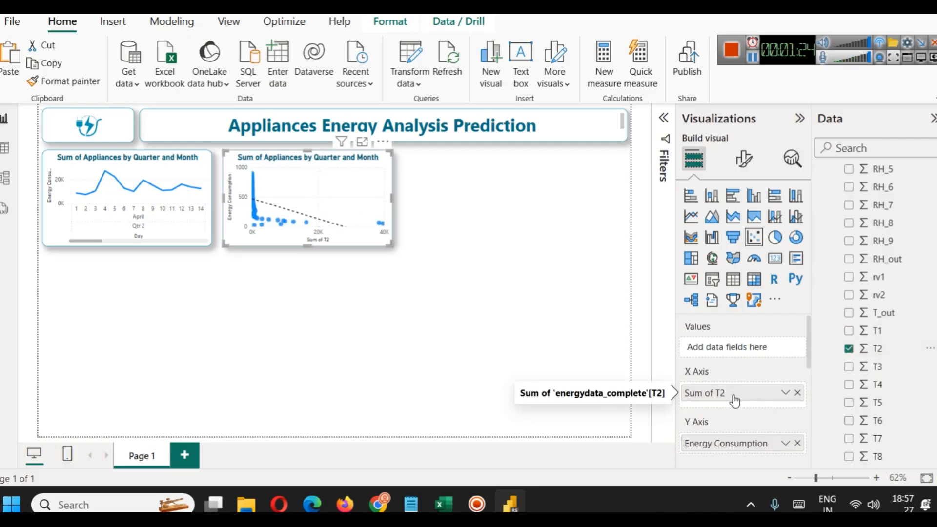
click(785, 393)
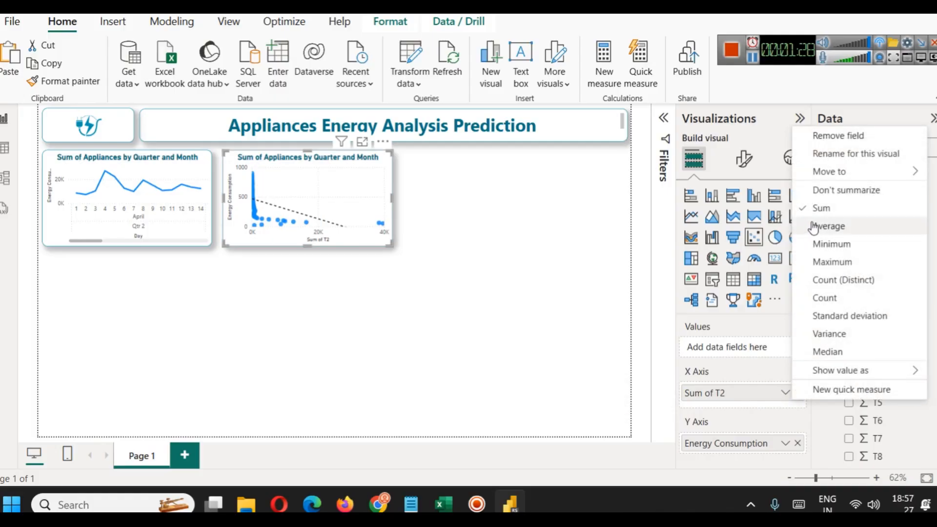
click(841, 191)
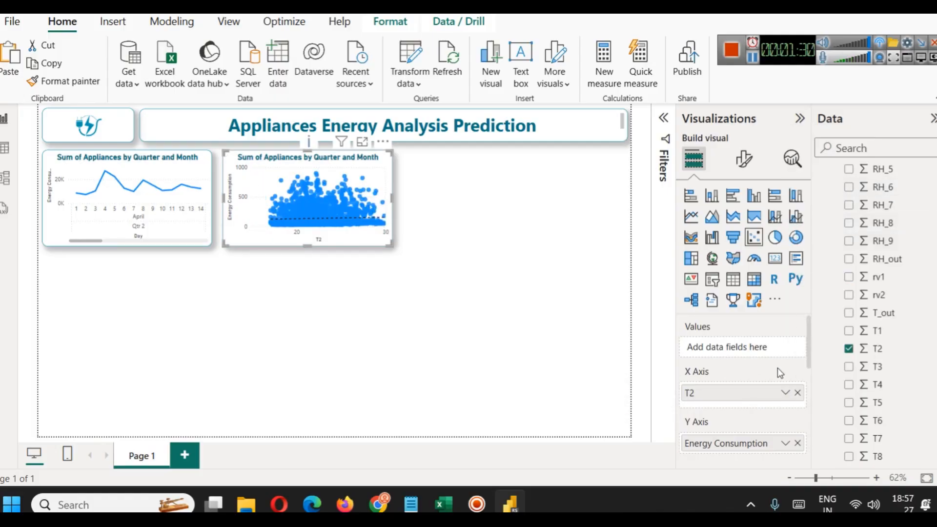
Replace T2 with T3 on the scatter chart's X axis and set T3 to Don't summarize
click(797, 393)
drag(856, 373, 726, 396)
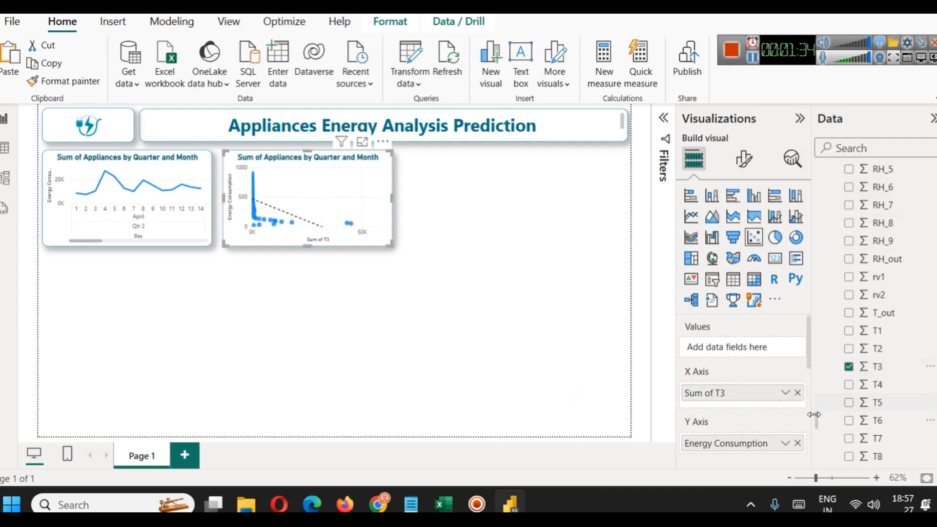
click(786, 393)
click(818, 193)
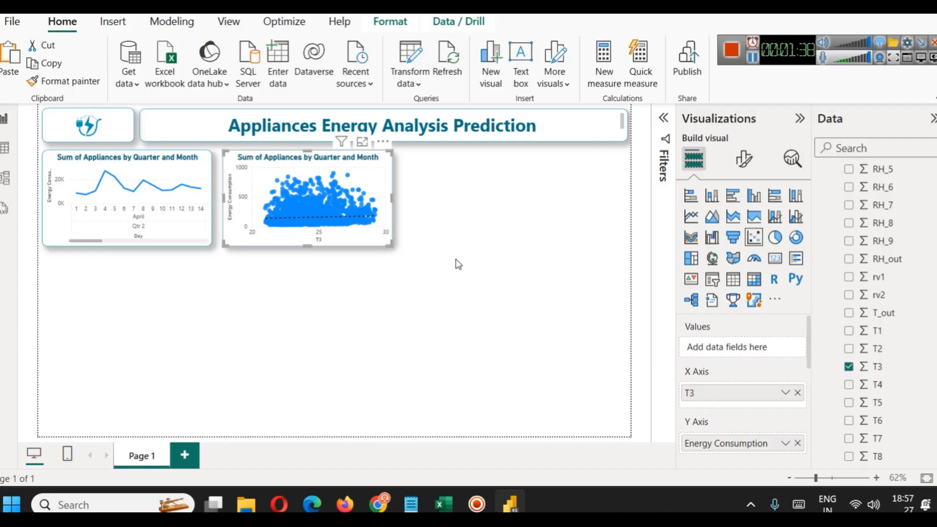
scroll(765, 412, down, 2)
scroll(765, 412, up, 2)
Change the scatter chart's title to "Energy Consumption by Inner Temp"
click(744, 161)
click(743, 225)
click(737, 298)
click(725, 367)
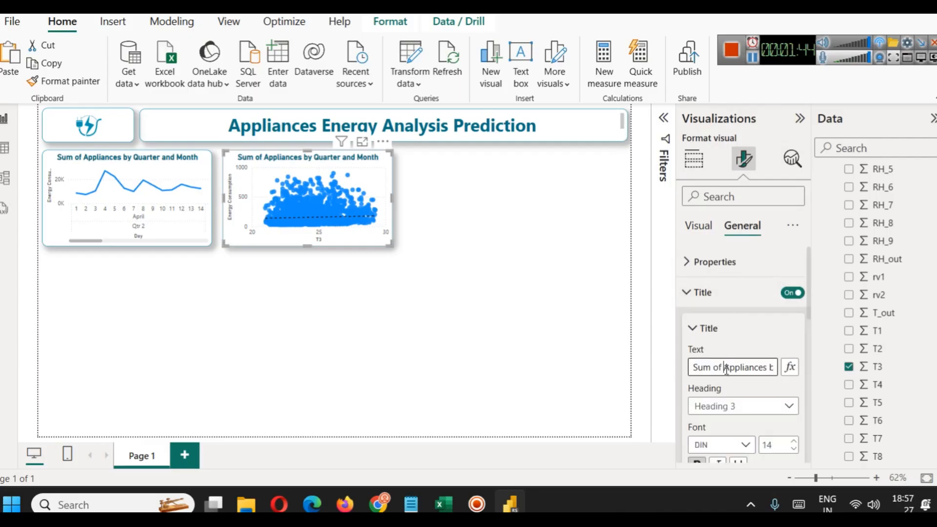
drag(717, 367, 770, 367)
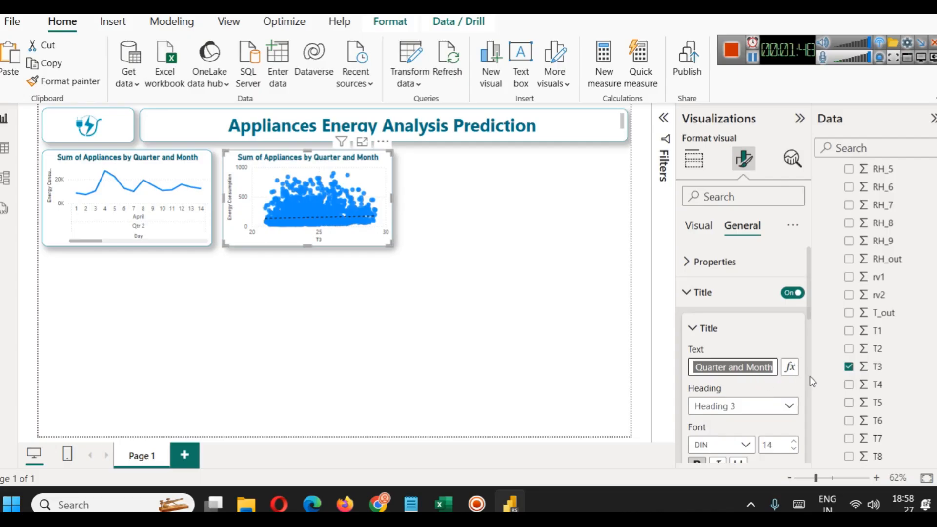
text(Energy )
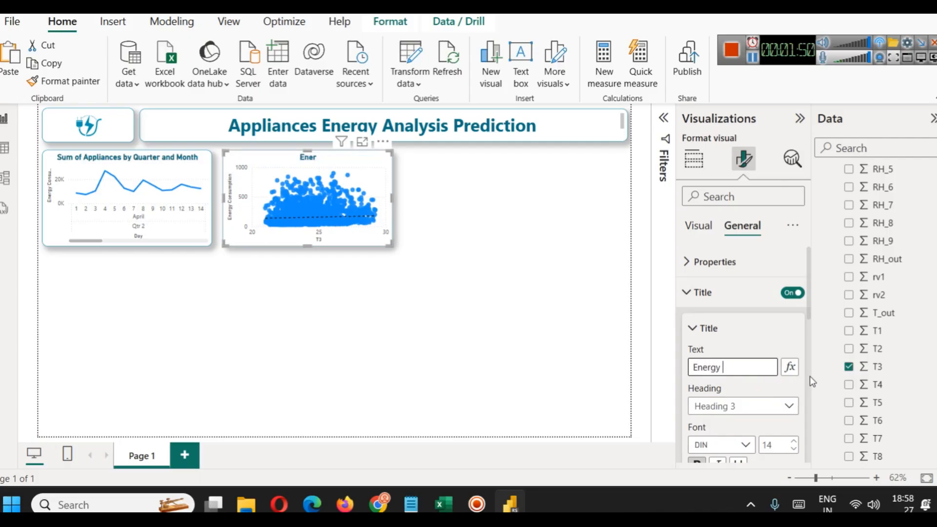
text(Consumption )
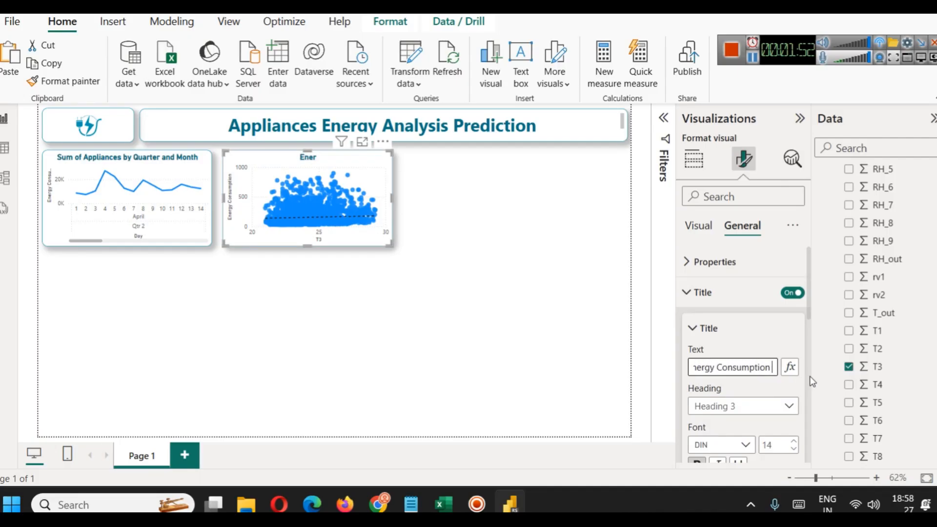
text(bt)
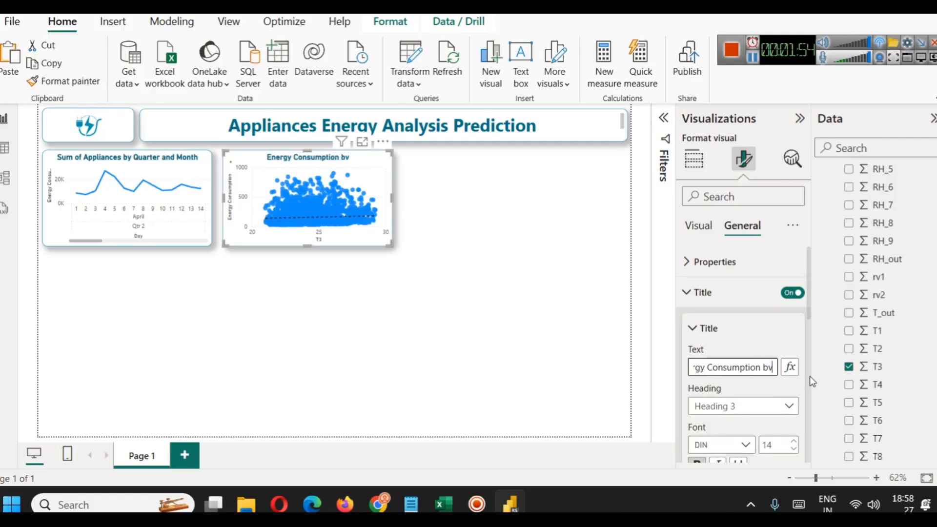
key(BackSpace)
text(y Temp)
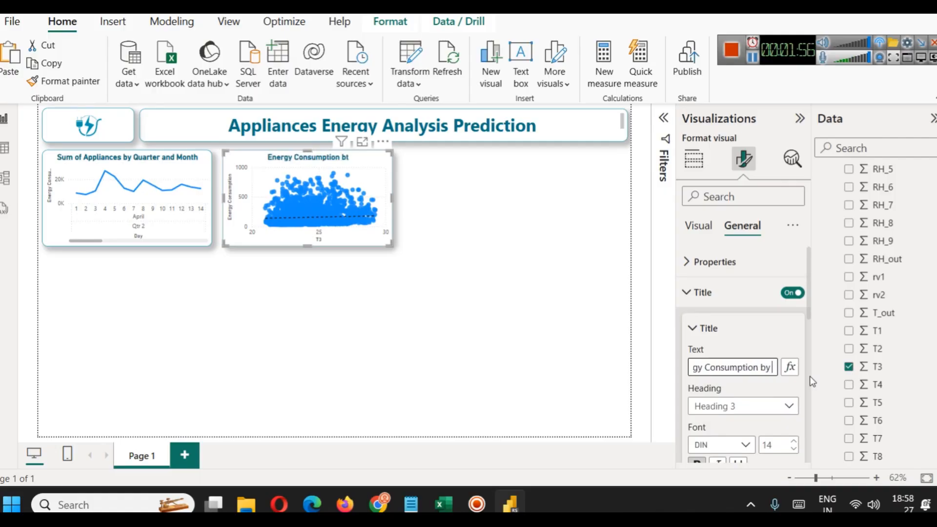
key(BackSpace)
key(BackSpace)
key(BackSpace)
key(BackSpace)
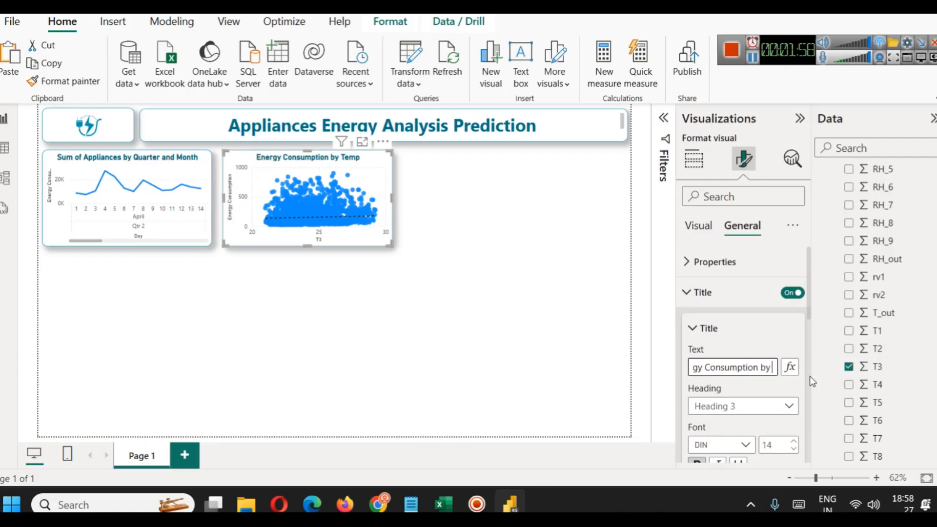
text(Inner Temp)
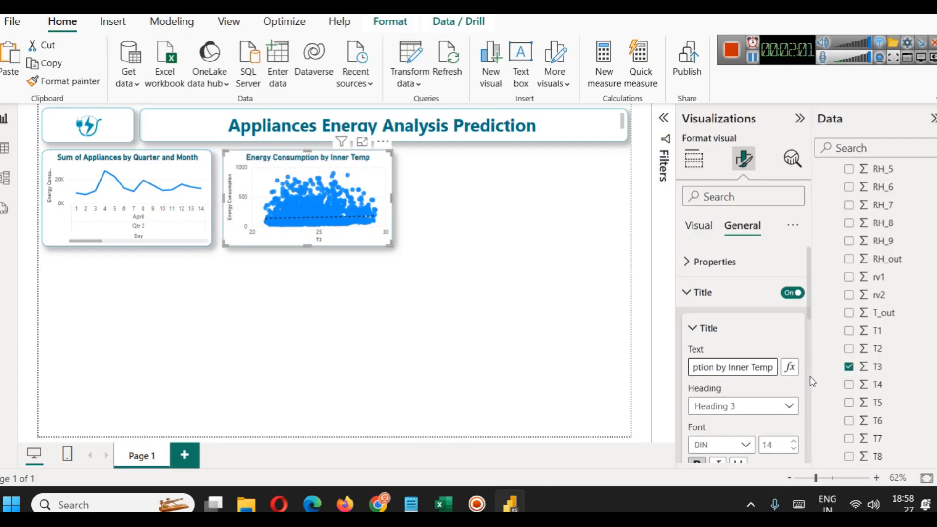
click(417, 285)
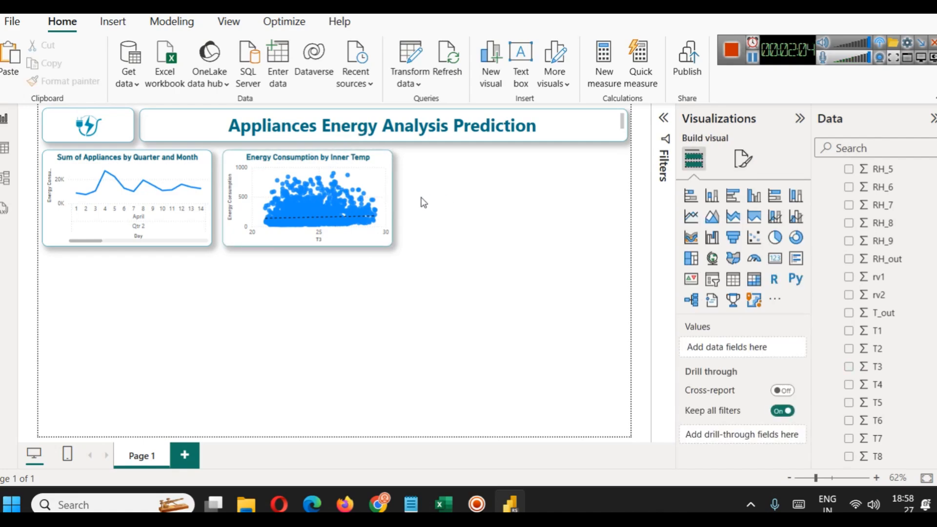
Insert a second scatter chart in the upper row with T_out on the X axis, set to Don't summarize
click(754, 237)
drag(121, 347, 529, 209)
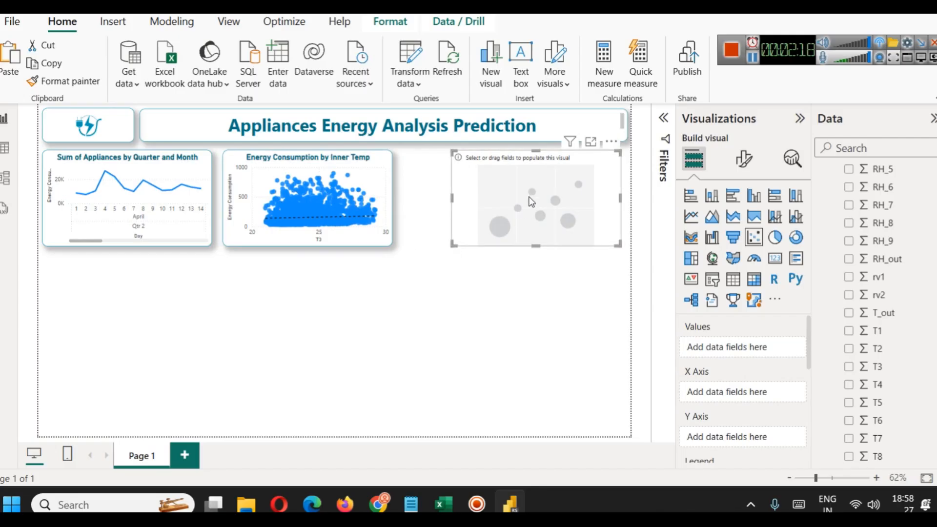
scroll(885, 354, down, 2)
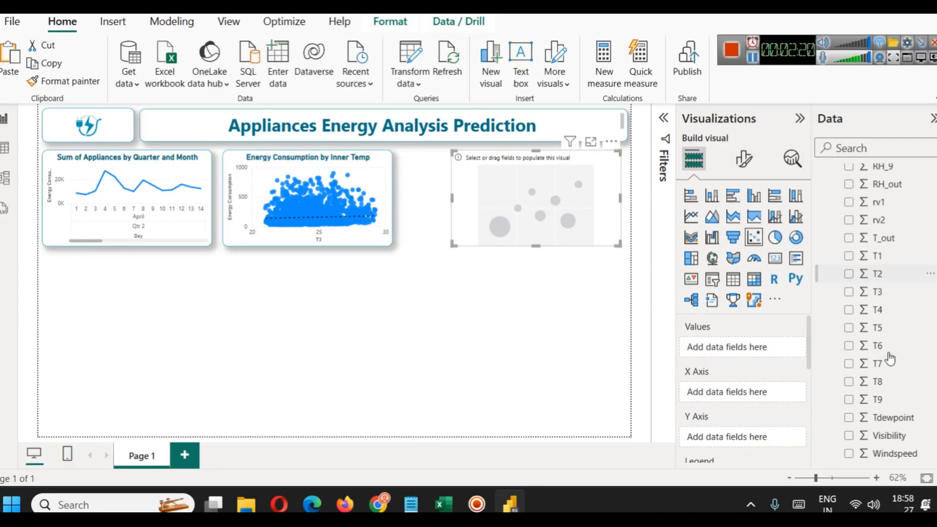
drag(881, 238, 731, 392)
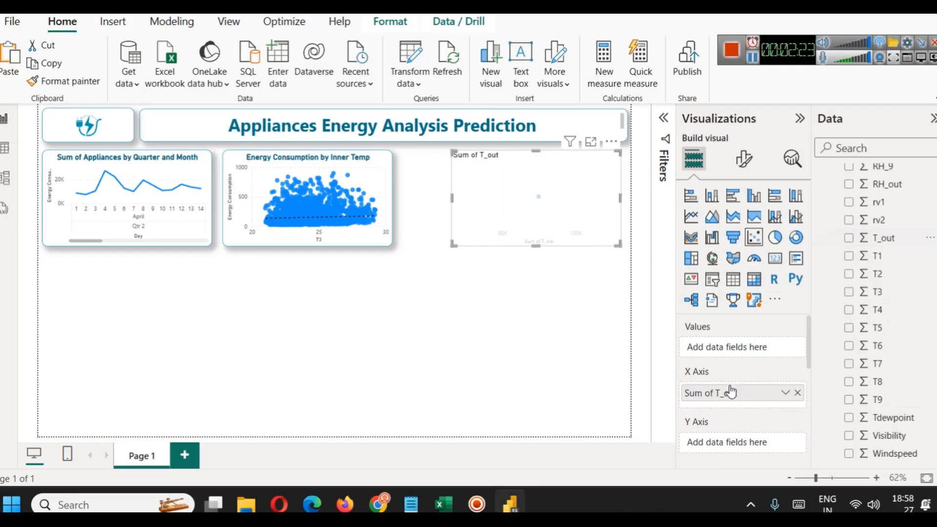
click(786, 393)
click(846, 190)
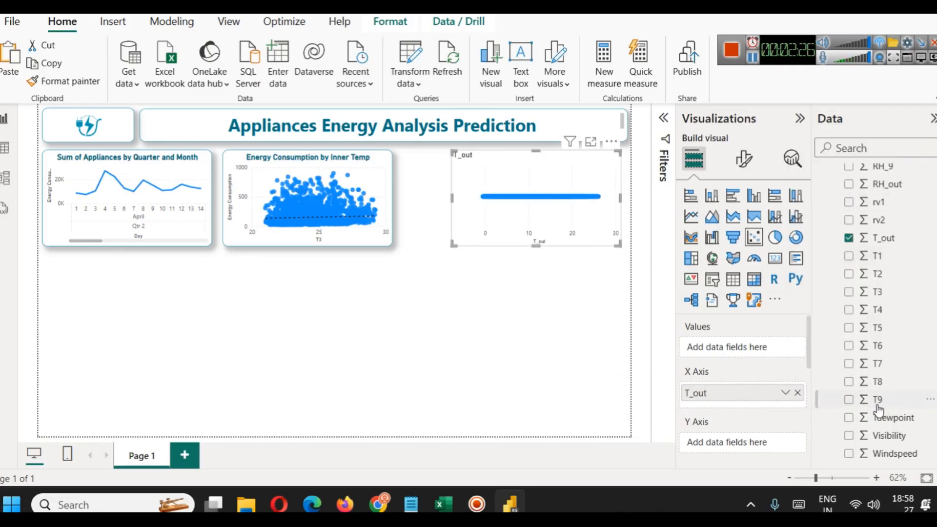
Add Appliances to the new scatter chart's Y axis and move the chart closer to the Inner Temp chart
scroll(873, 392, up, 5)
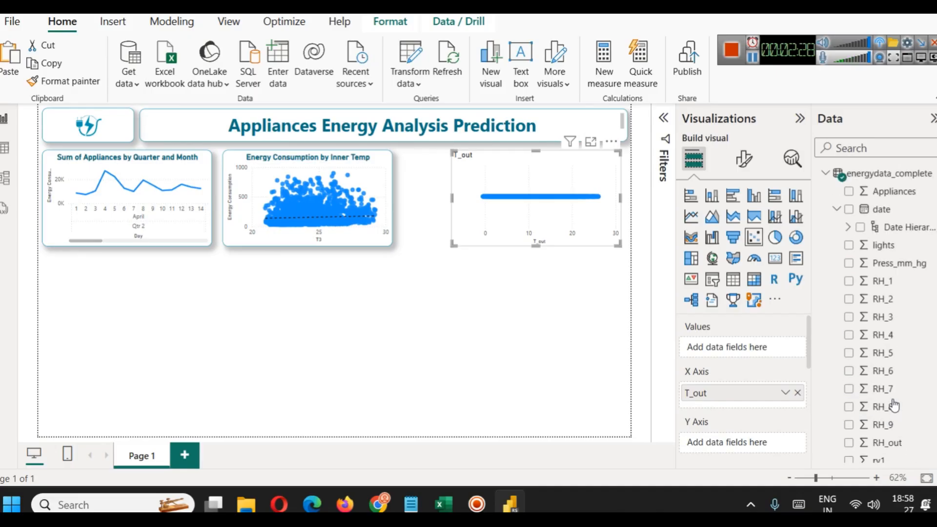
drag(897, 194, 751, 442)
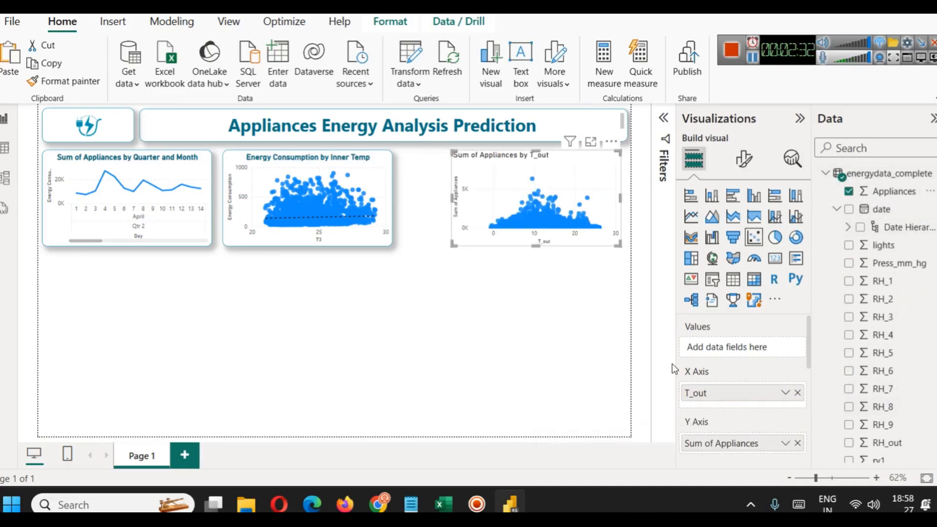
drag(562, 197, 523, 186)
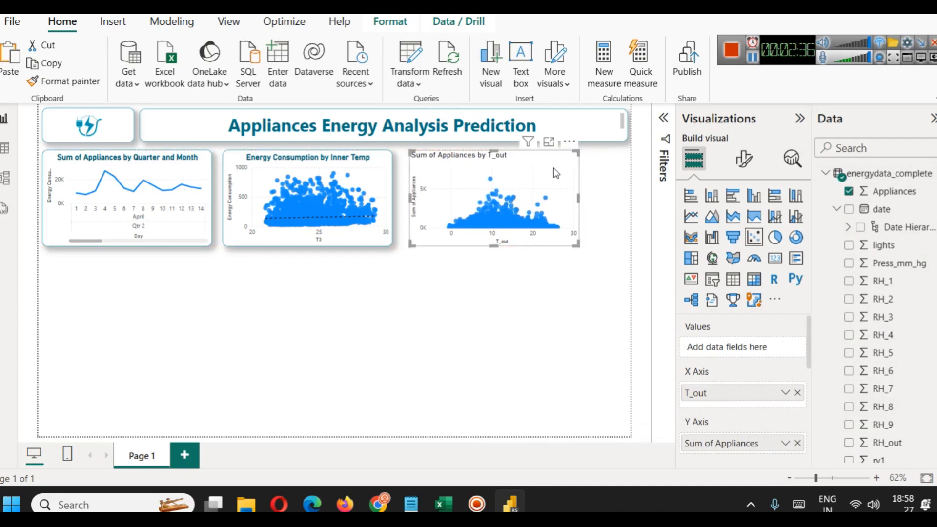
click(550, 142)
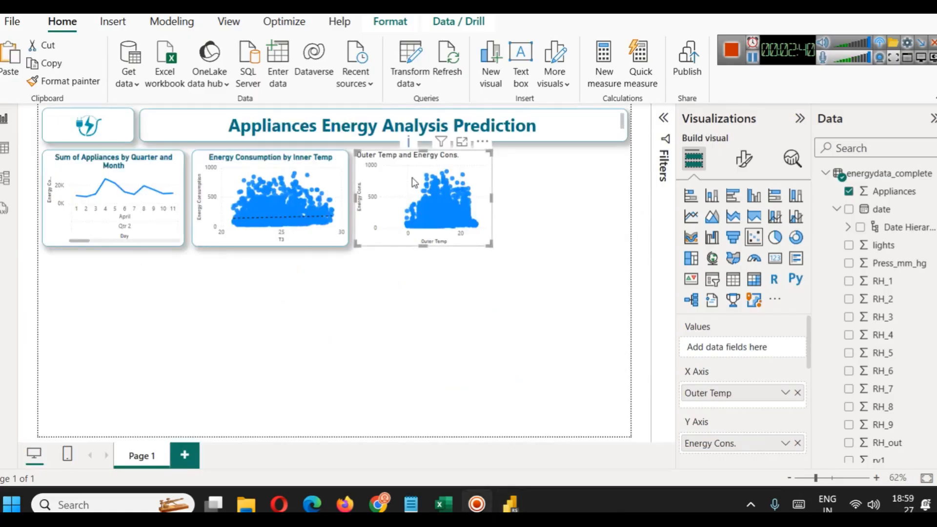
Copy the Inner Temp chart's formatting onto the Outer Temp scatter chart with the format painter
click(300, 166)
click(72, 87)
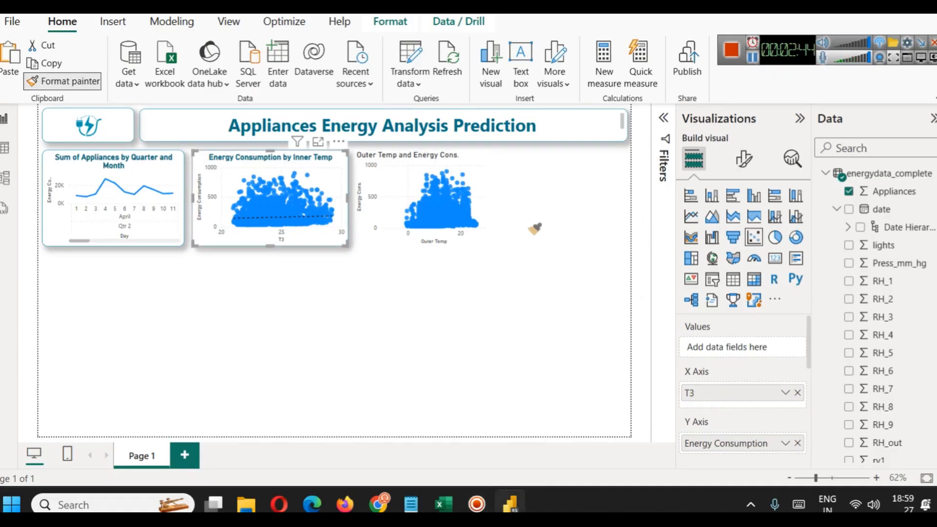
click(428, 177)
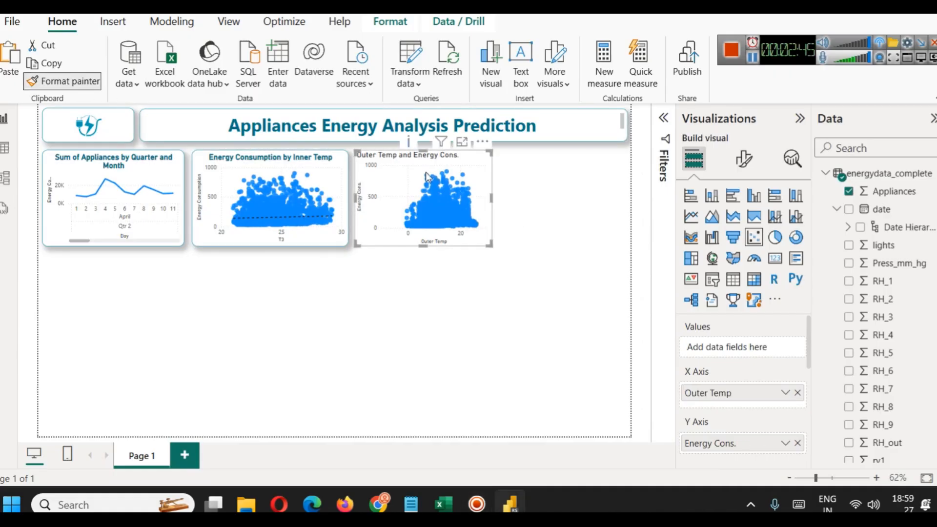
click(511, 292)
Turn on the trend line for the Outer Temp scatter chart
click(478, 195)
click(792, 157)
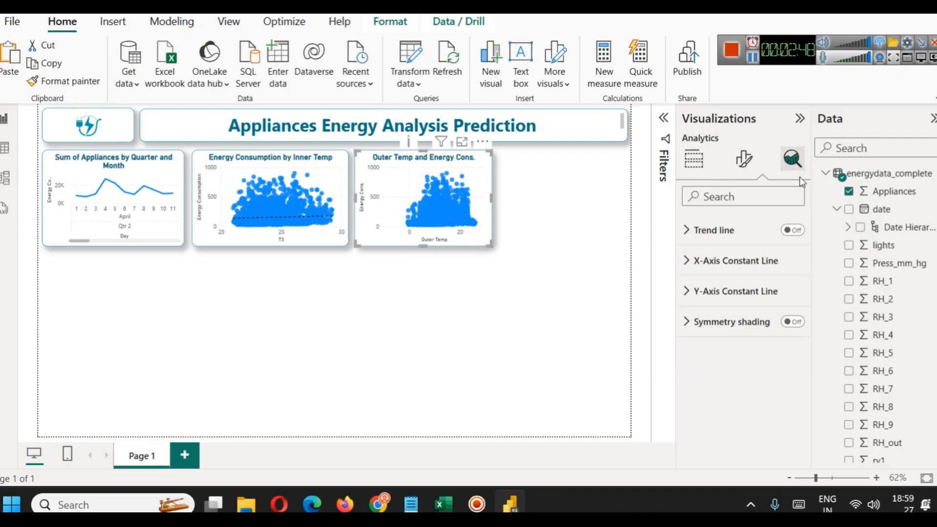
click(795, 231)
click(534, 270)
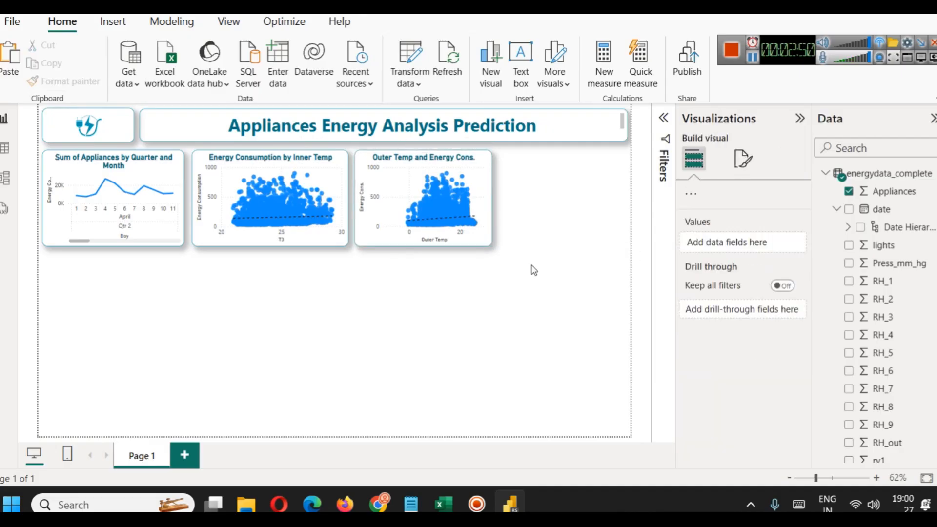
Narrow the Inner Temp scatter chart and shift the Outer Temp chart toward it to close the gap
click(346, 192)
drag(348, 200, 335, 200)
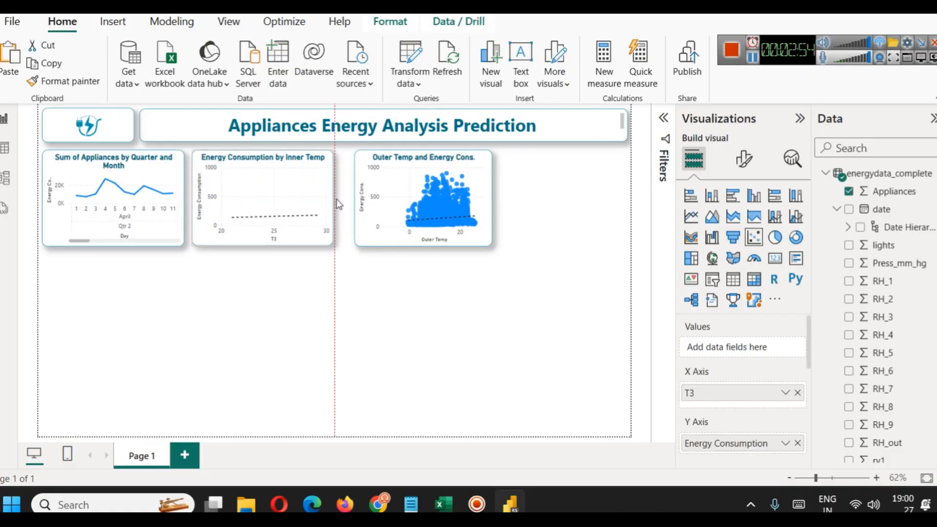
click(374, 199)
key(Left)
key(Left)
key(Left)
key(Left)
key(Left)
key(Left)
key(Left)
key(Left)
key(Left)
key(Left)
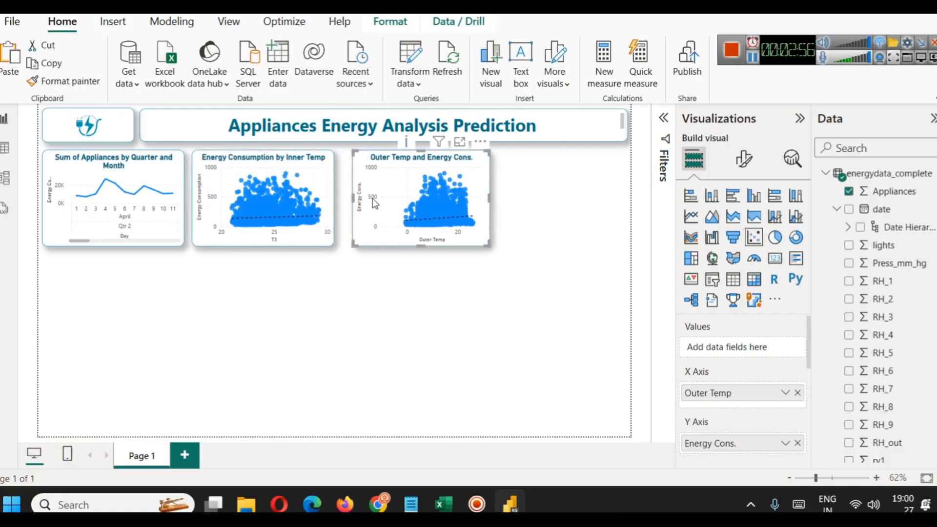
key(Left)
key(Left)
key(Left)
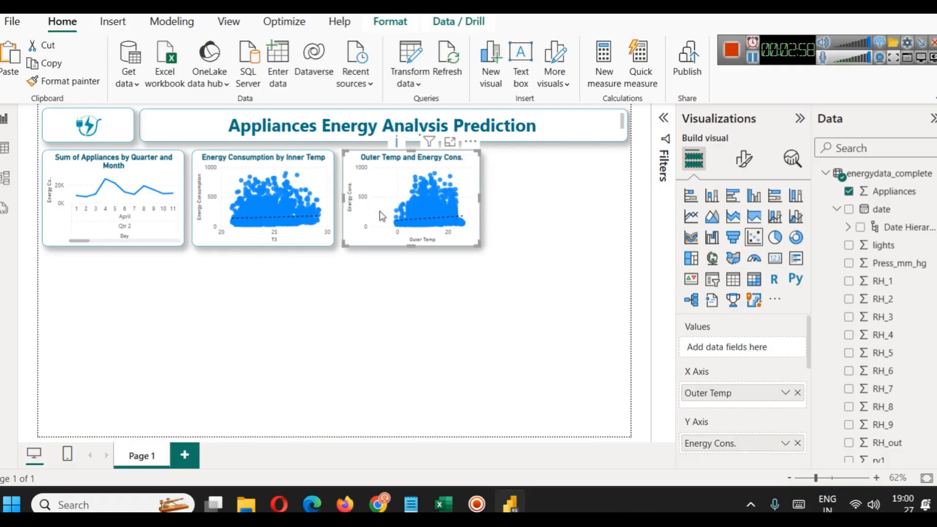
Open the Outer Temp chart in focus mode, examine its trend line, and return to the report page
click(449, 143)
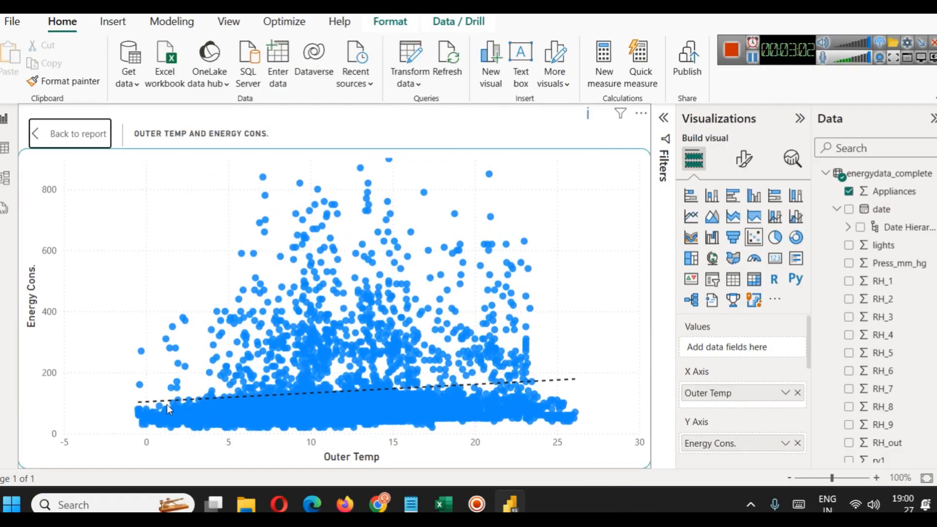
click(83, 133)
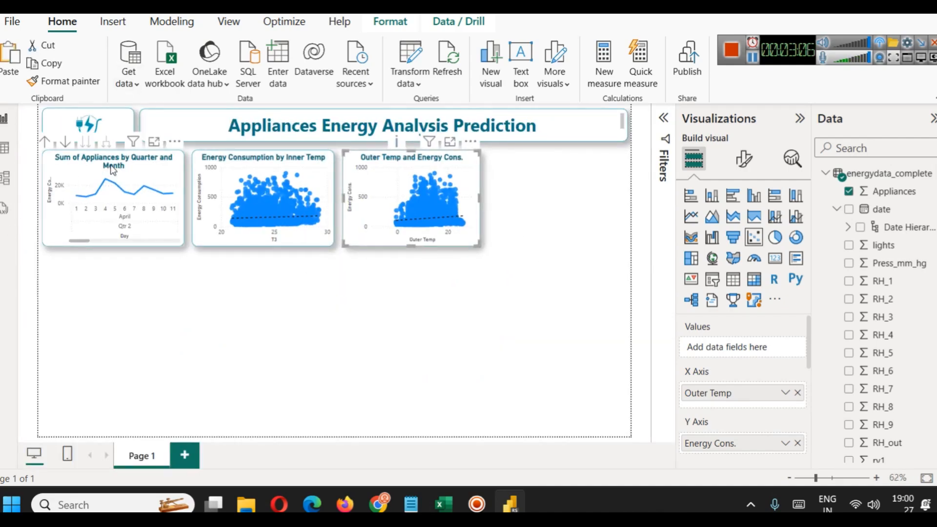
Turn on drill mode for the line chart, drill up to quarters, and go to the month level of the date hierarchy
click(67, 145)
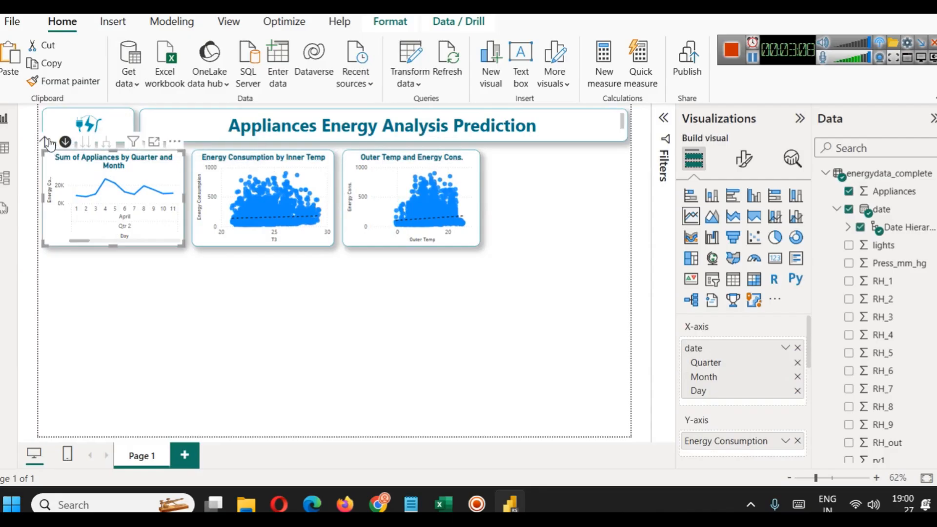
click(48, 143)
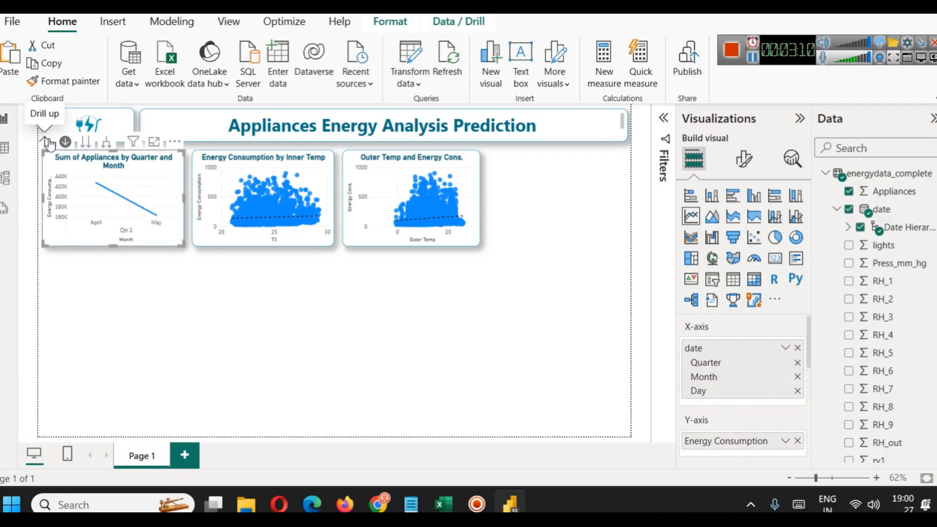
click(48, 143)
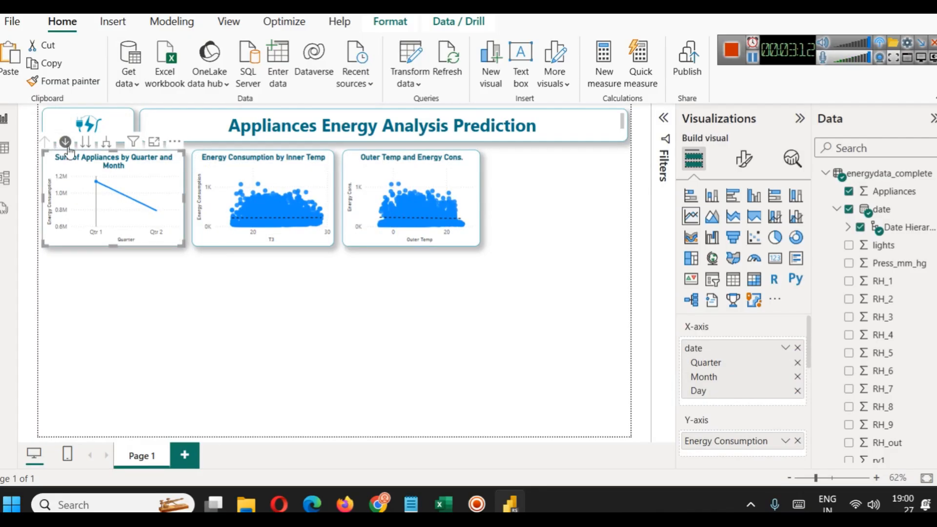
click(87, 145)
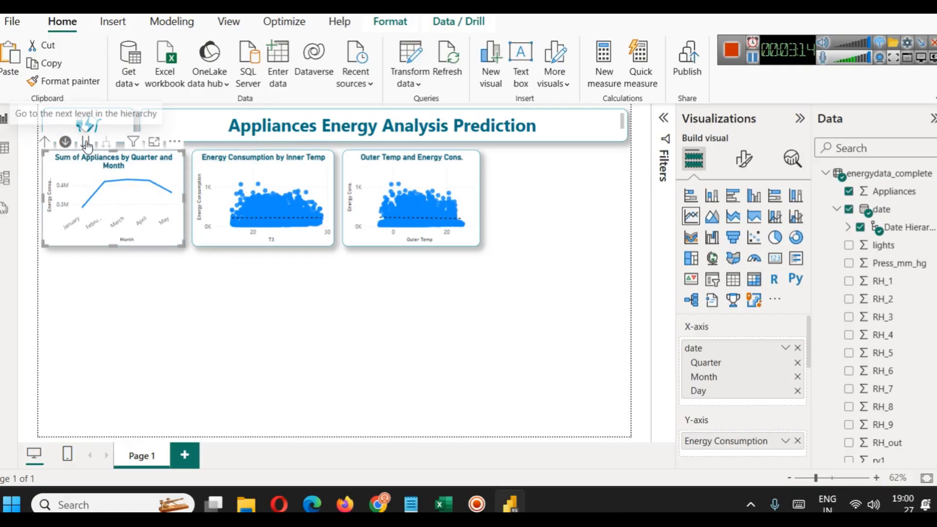
mouse_move(86, 207)
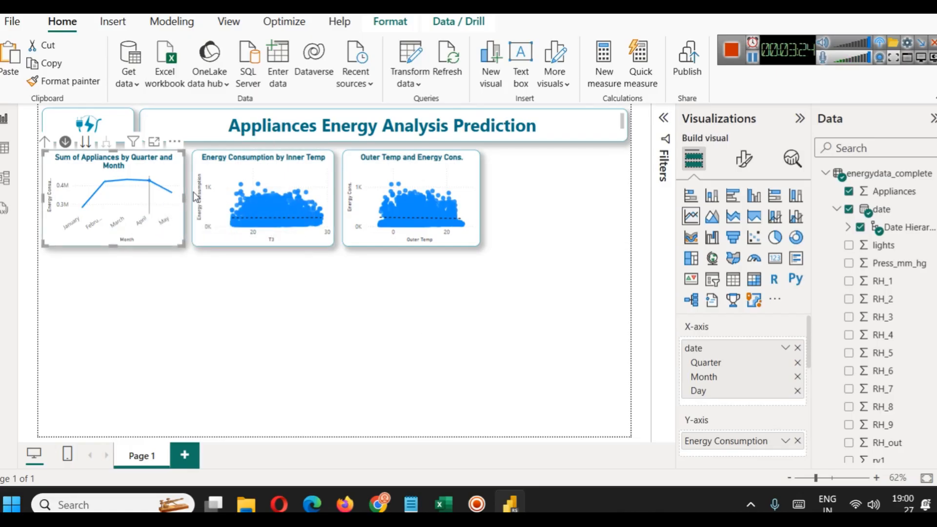
click(180, 275)
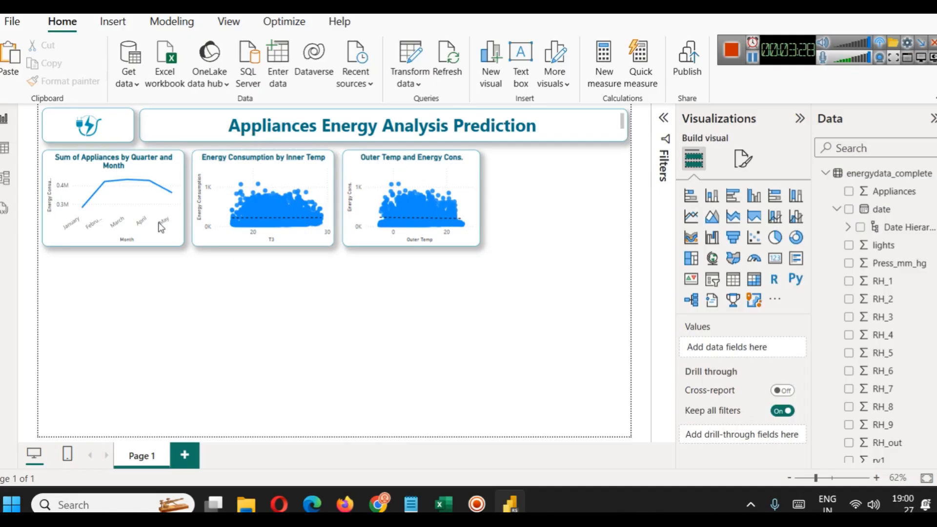
Duplicate the line chart and place the copy directly below the original
click(147, 204)
key(ctrl+c)
key(ctrl+v)
drag(154, 199, 148, 306)
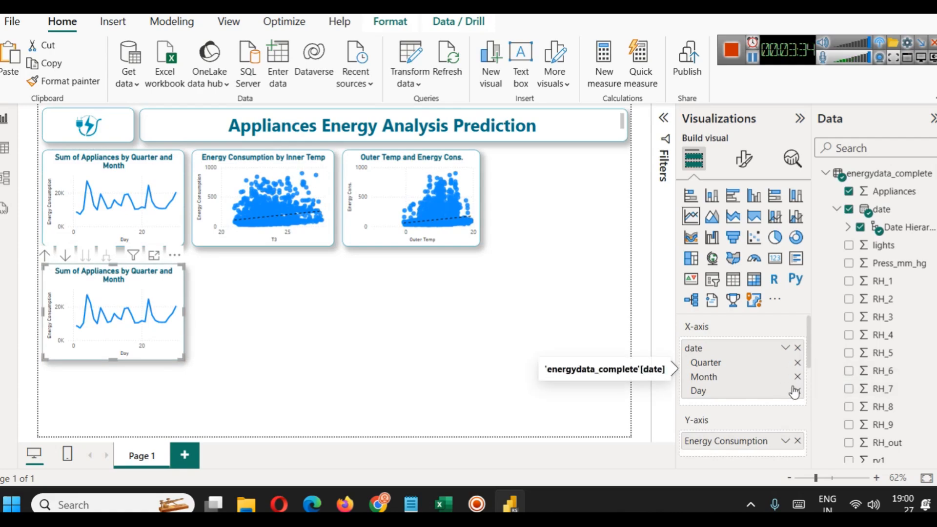
Replace the duplicated line chart's X-axis fields with only the Month level of the date hierarchy
click(797, 363)
click(798, 363)
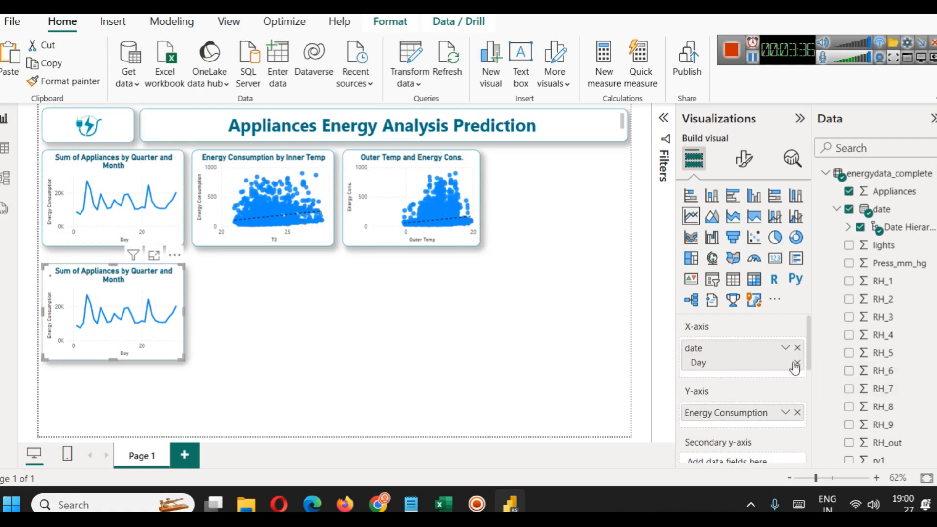
click(797, 363)
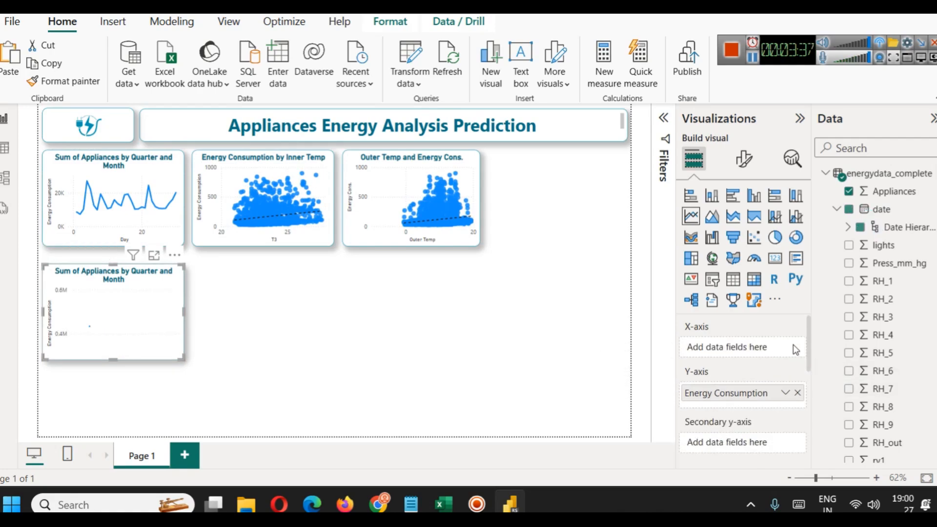
click(837, 210)
click(849, 210)
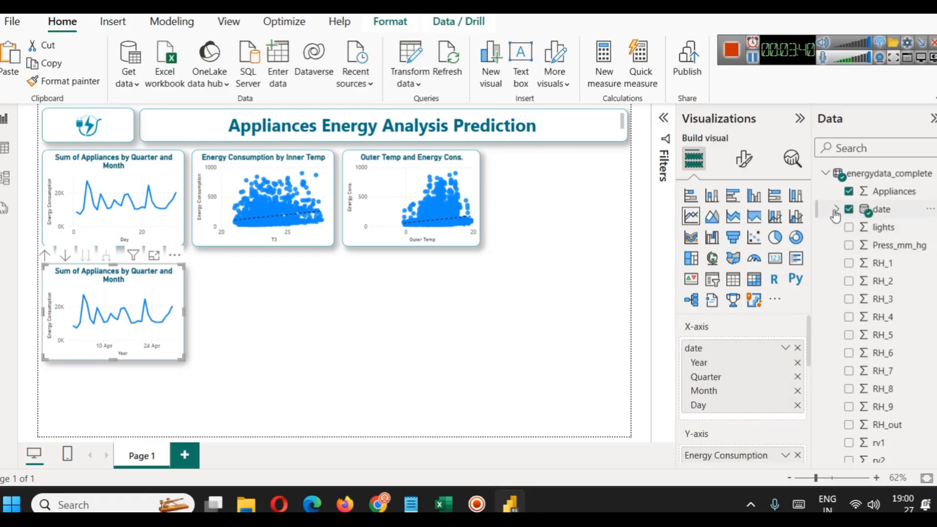
click(848, 228)
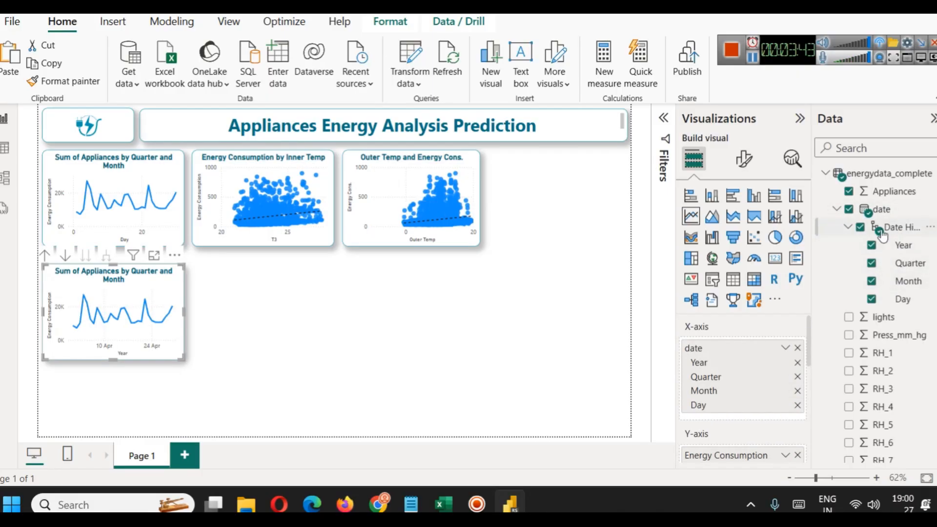
click(861, 227)
drag(903, 281, 730, 347)
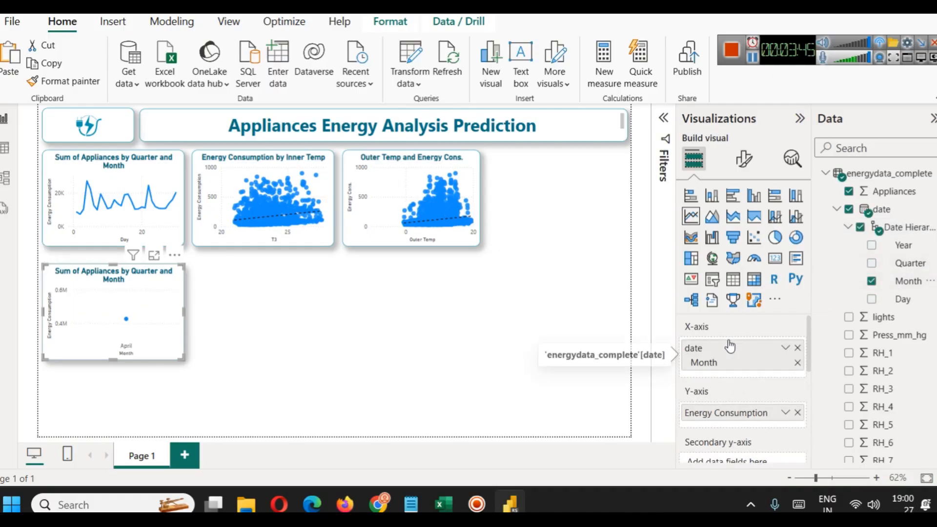
Replace Energy Consumption on the duplicated line chart's Y-axis with the T_out field
click(797, 413)
scroll(897, 396, down, 4)
scroll(895, 394, down, 3)
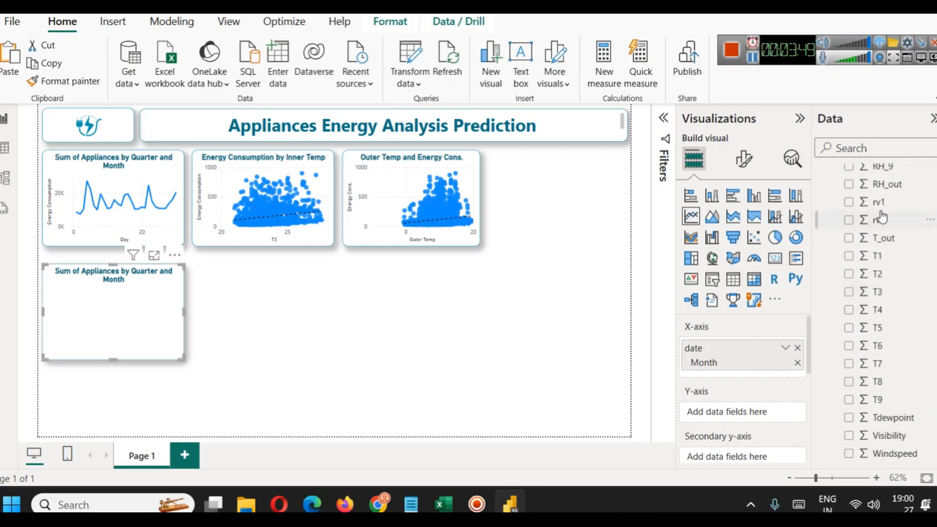
drag(881, 238, 748, 413)
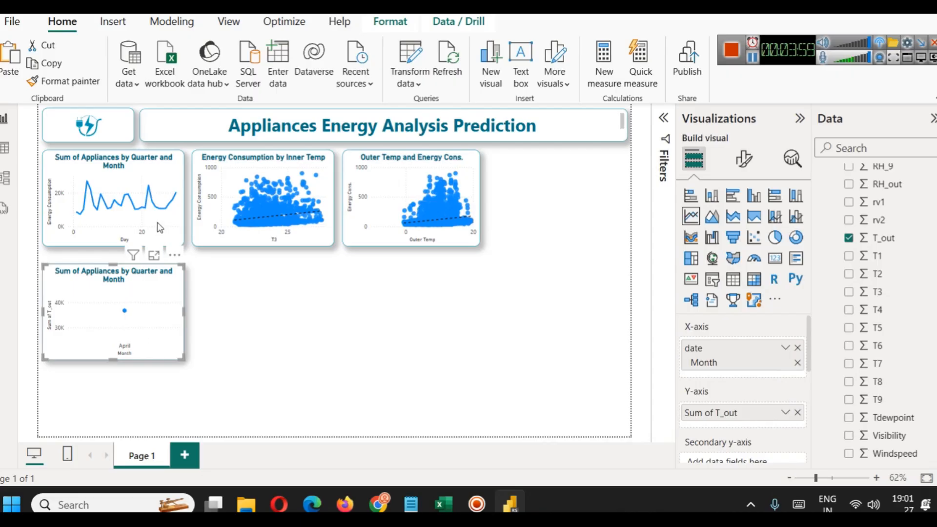
Drill the original line chart up to the month level and compare it with the monthly T_out trend below
mouse_move(148, 207)
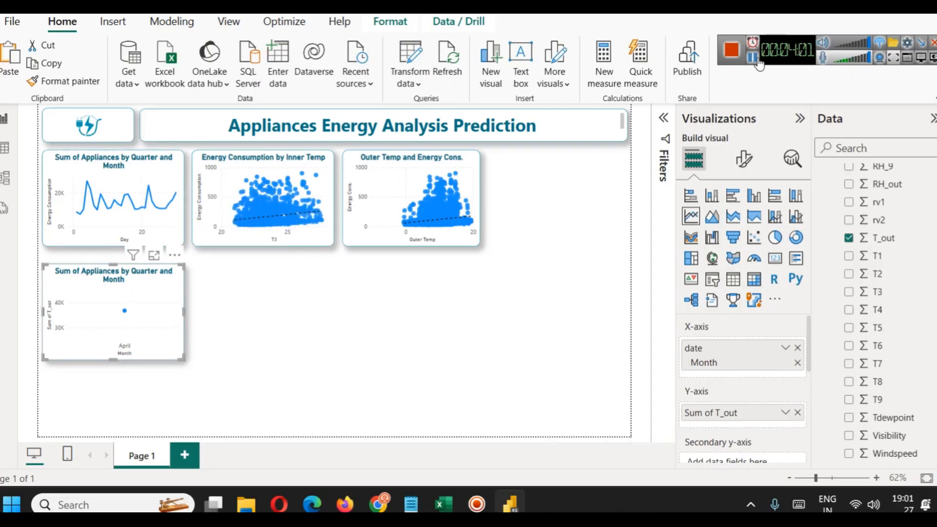
click(45, 141)
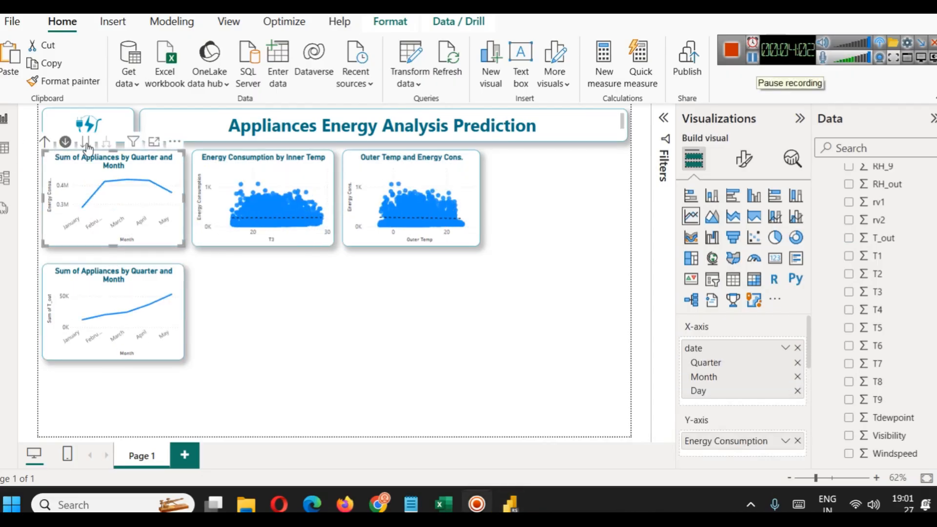
mouse_move(102, 319)
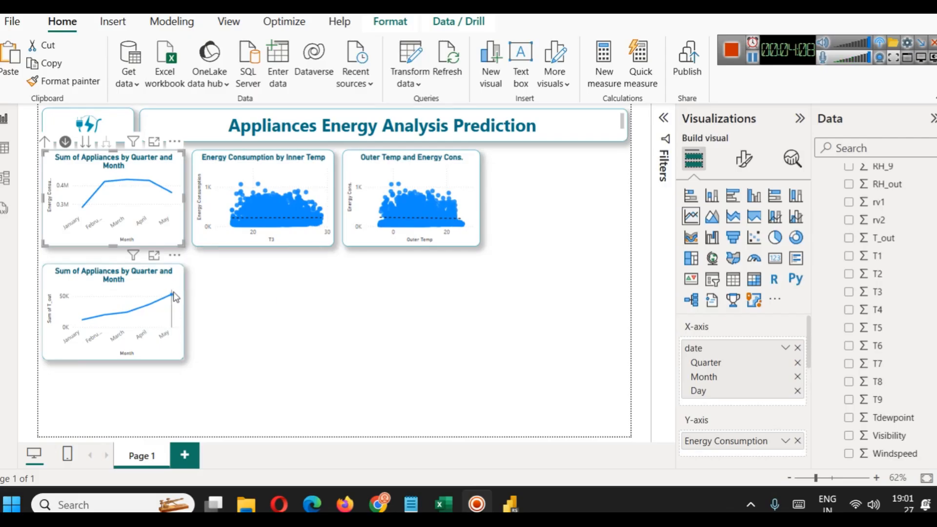
mouse_move(169, 297)
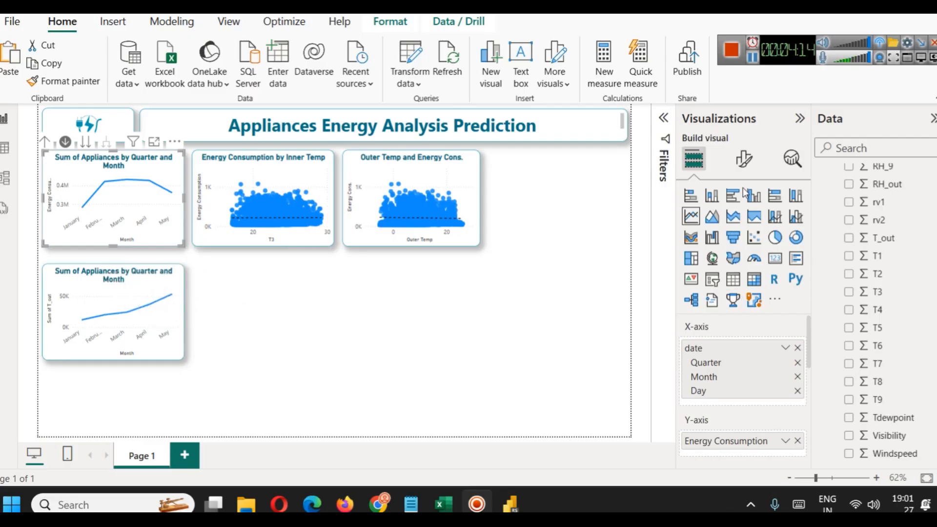
Set the title of the energy consumption line chart to "Monthwise Temp"
click(750, 167)
click(743, 227)
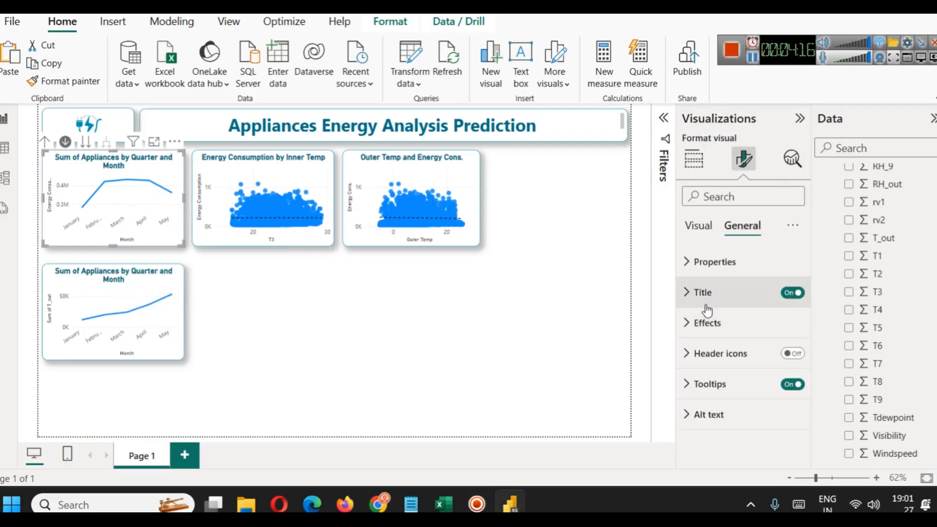
click(725, 295)
click(721, 367)
key(ctrl+a)
text(M)
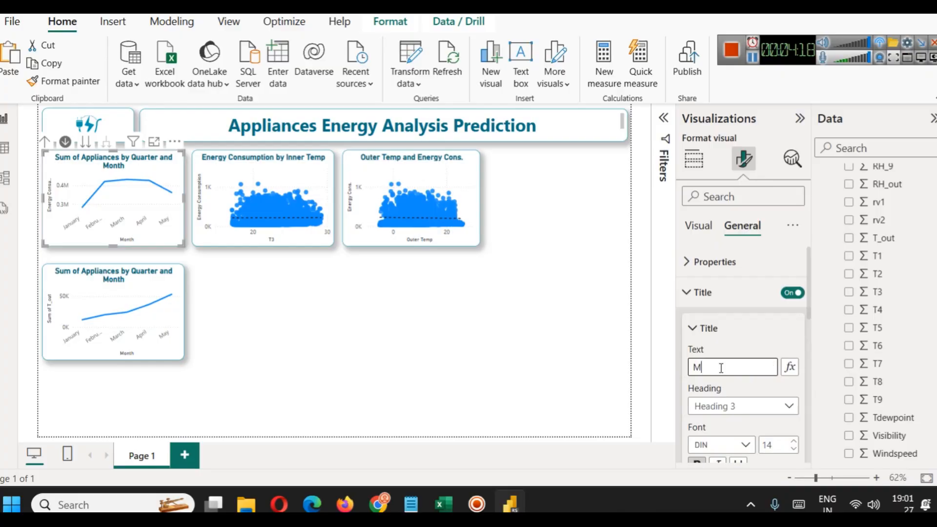
text(onthwise Temp)
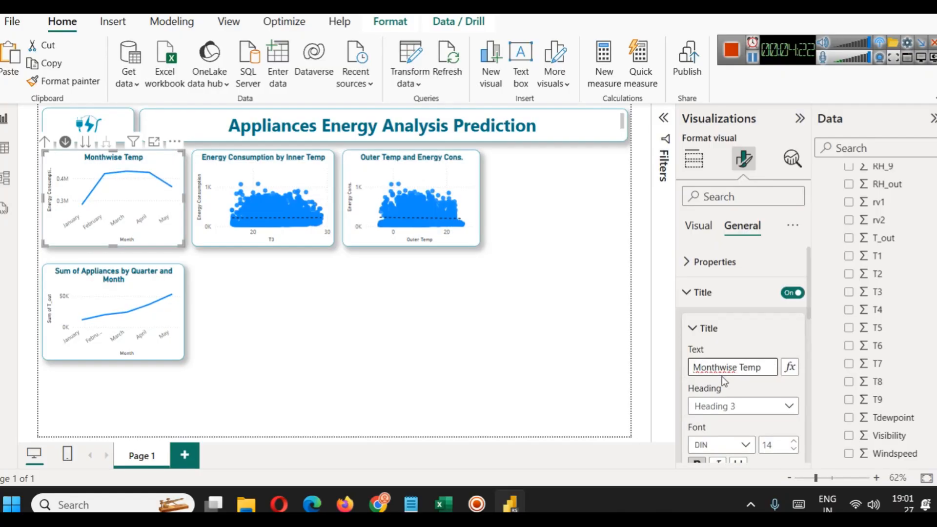
click(525, 351)
Retitle the upper line chart "Energy Cons. by Quarter and Month" and the lower one "Temp. by Quarter and Month"
click(133, 282)
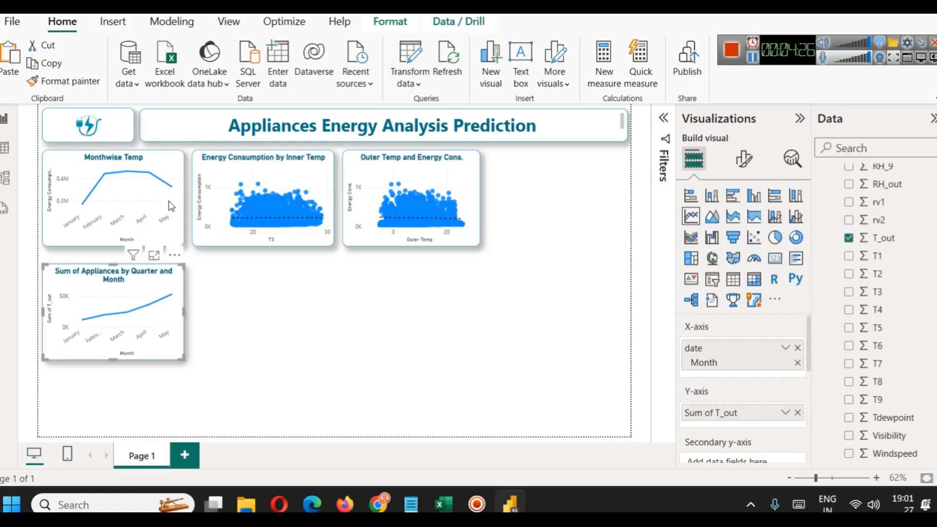
click(168, 196)
key(ctrl+z)
click(165, 305)
key(ctrl+z)
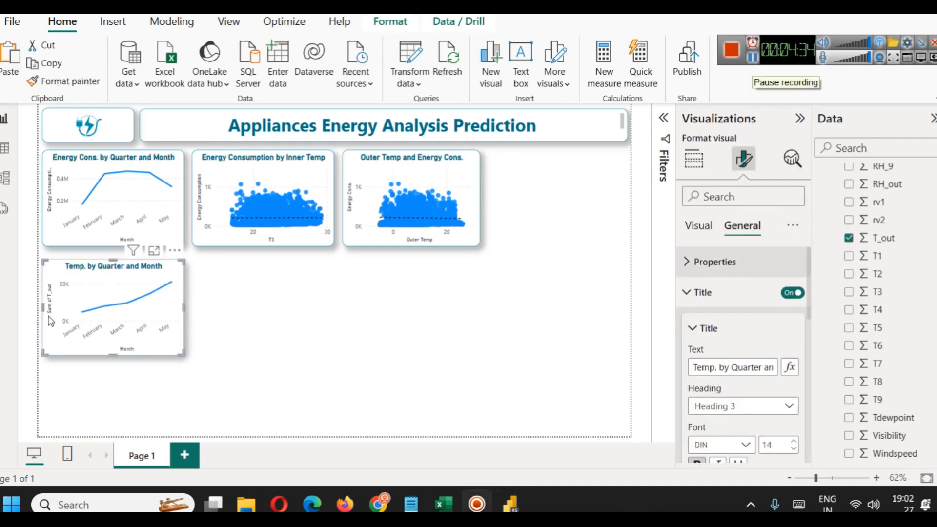
click(693, 159)
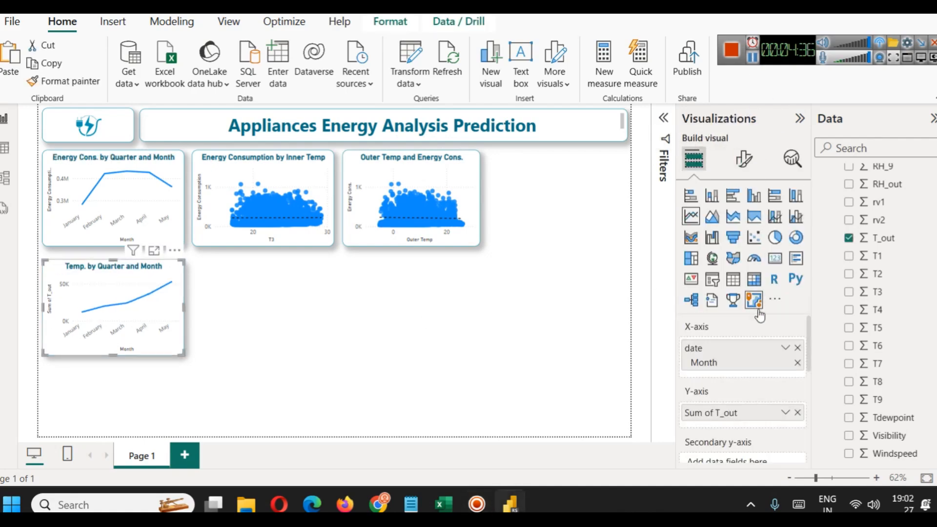
click(752, 60)
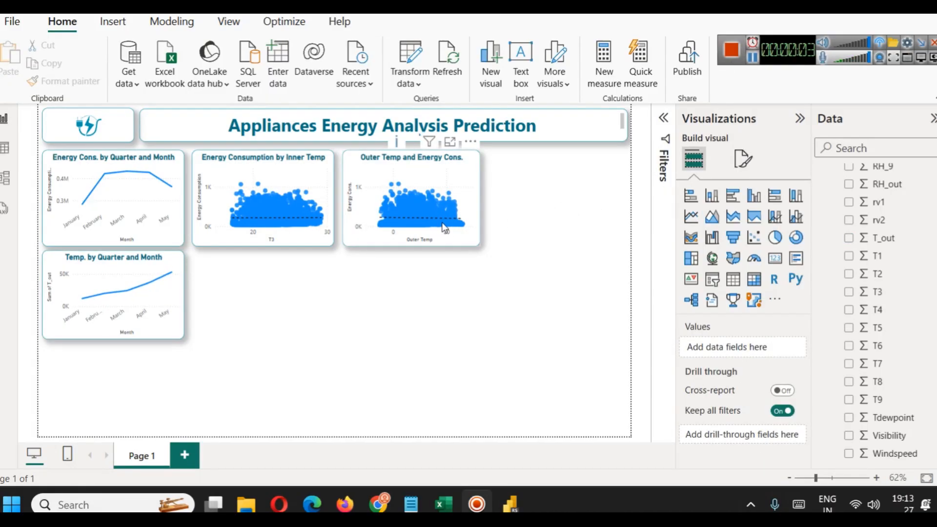
Create a bin group named RH_1 (bins) from the RH_1 field, using the Number of bins type with a count of 10
mouse_move(424, 206)
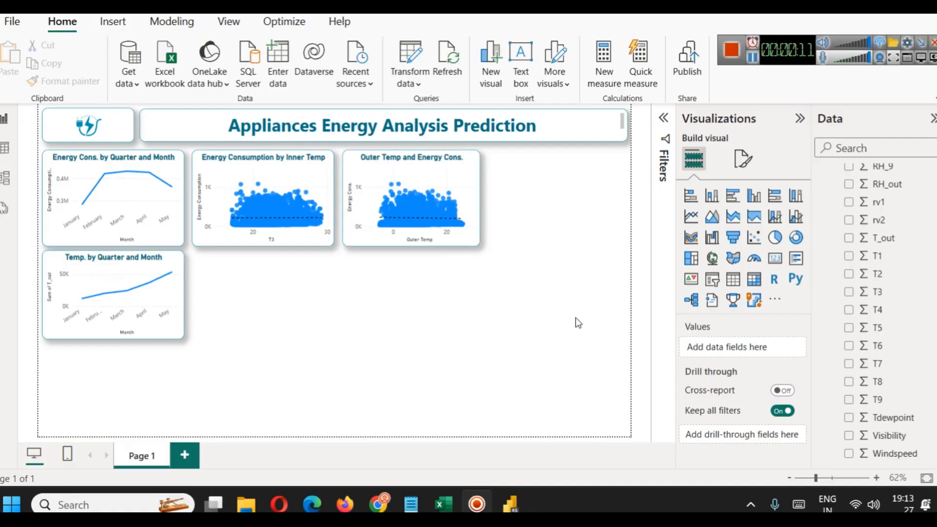
scroll(887, 308, up, 3)
scroll(887, 308, up, 5)
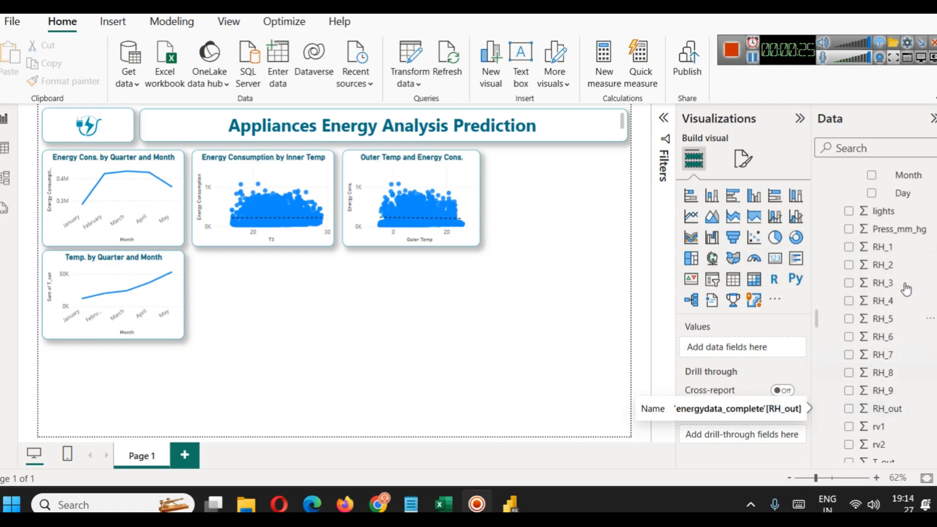
click(930, 247)
mouse_move(931, 251)
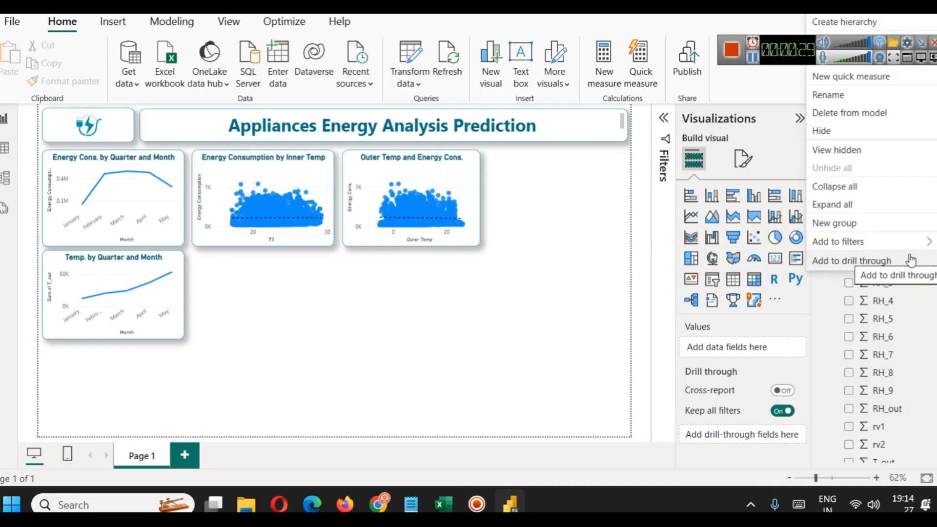
click(858, 223)
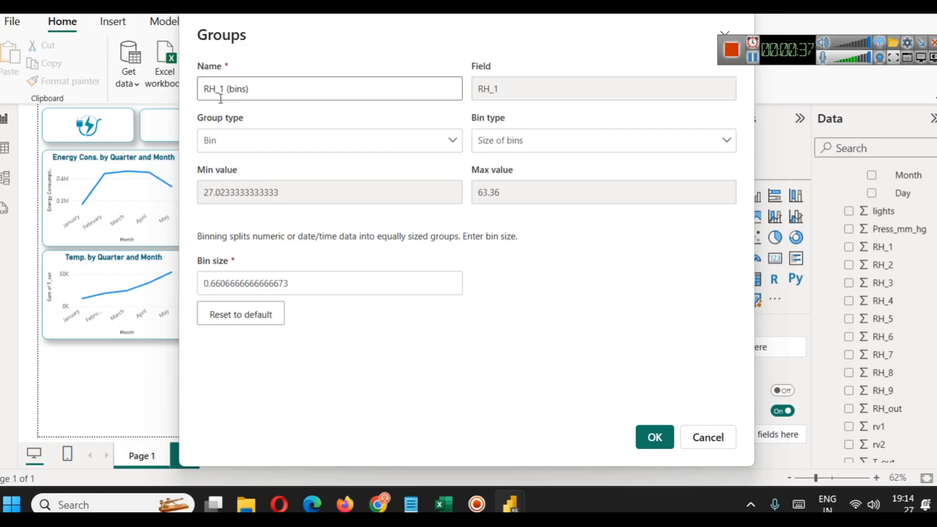
click(533, 141)
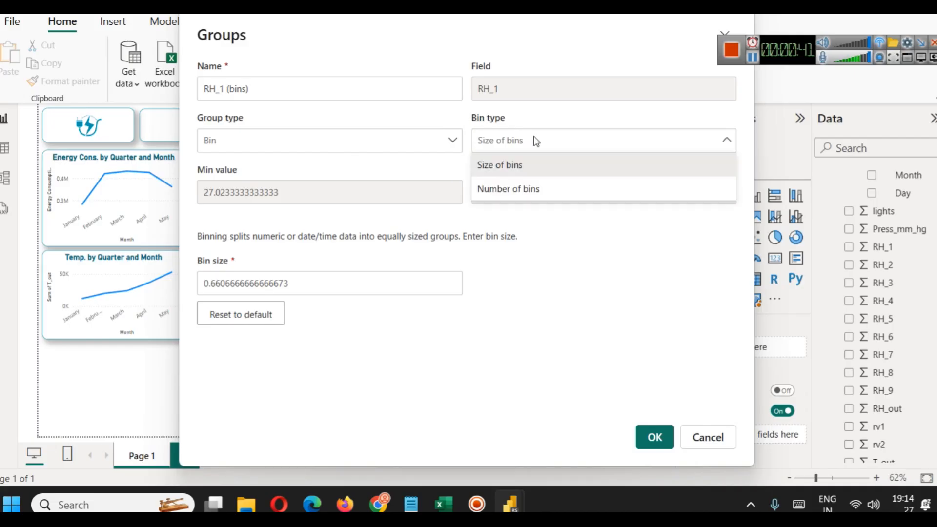
click(520, 188)
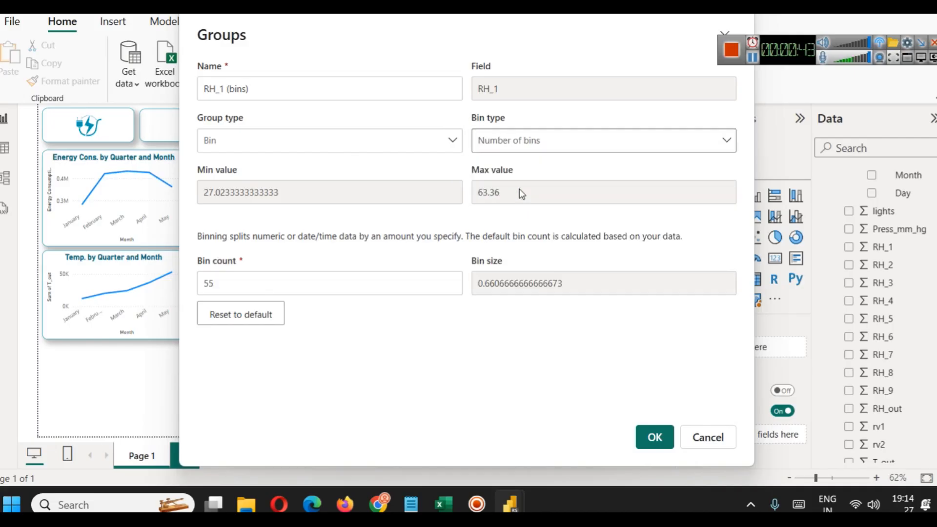
double_click(294, 281)
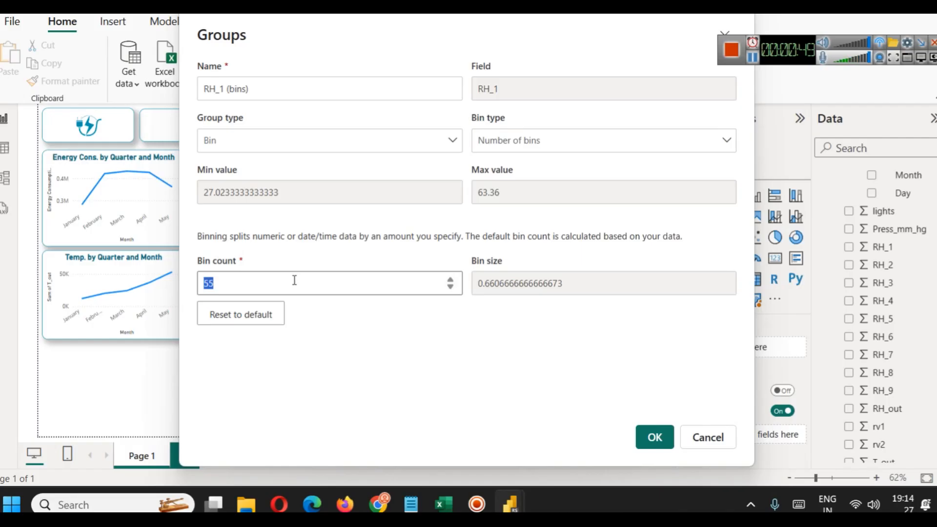
text(10)
click(667, 438)
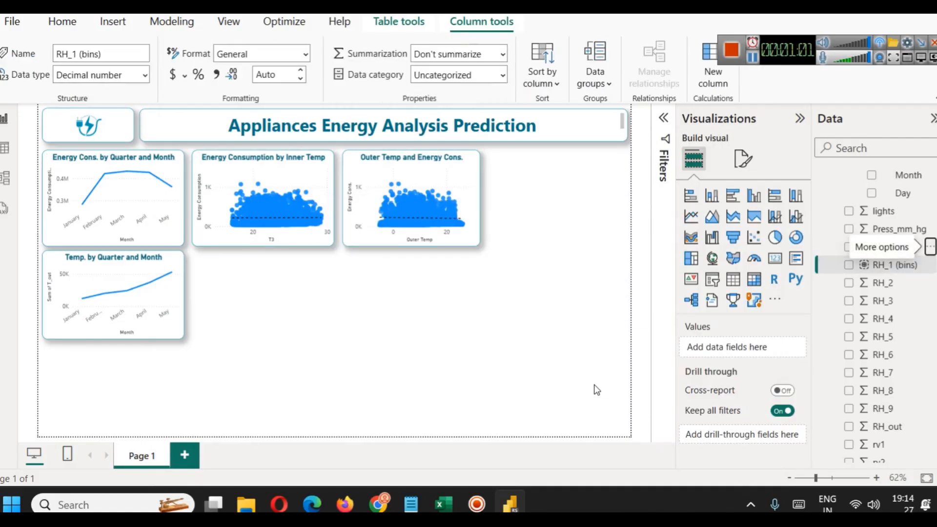
Slightly increase the height of the temperature line chart by extending its lower edge, and deselect it
click(107, 343)
drag(107, 342, 112, 346)
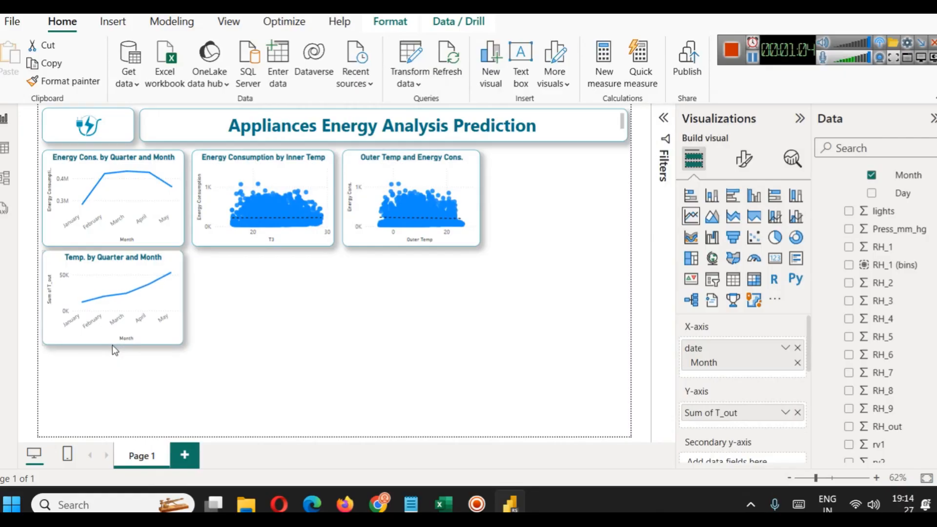
click(458, 328)
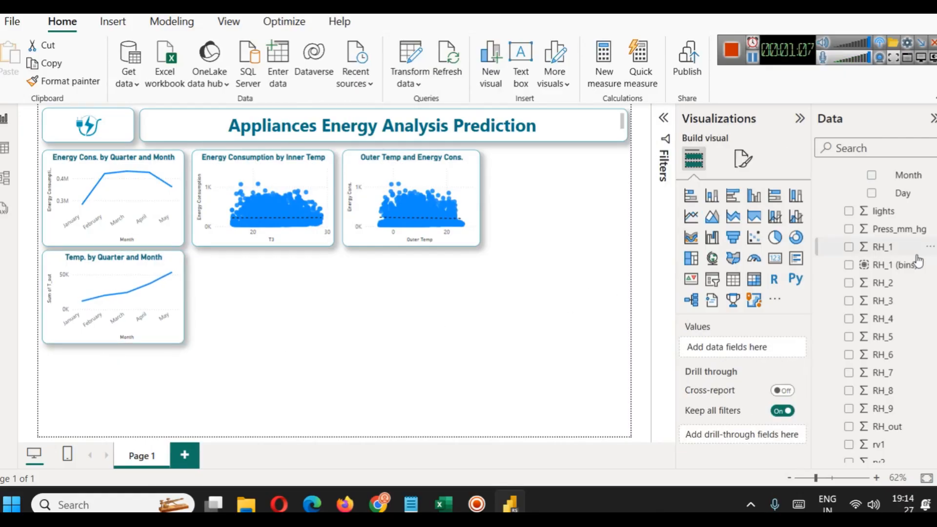
Insert a stacked column chart beside the Outer Temp chart and size it to match the height of that row
click(714, 200)
drag(144, 383, 589, 184)
drag(589, 191, 589, 197)
drag(560, 241, 562, 250)
drag(562, 159, 562, 153)
drag(558, 248, 558, 245)
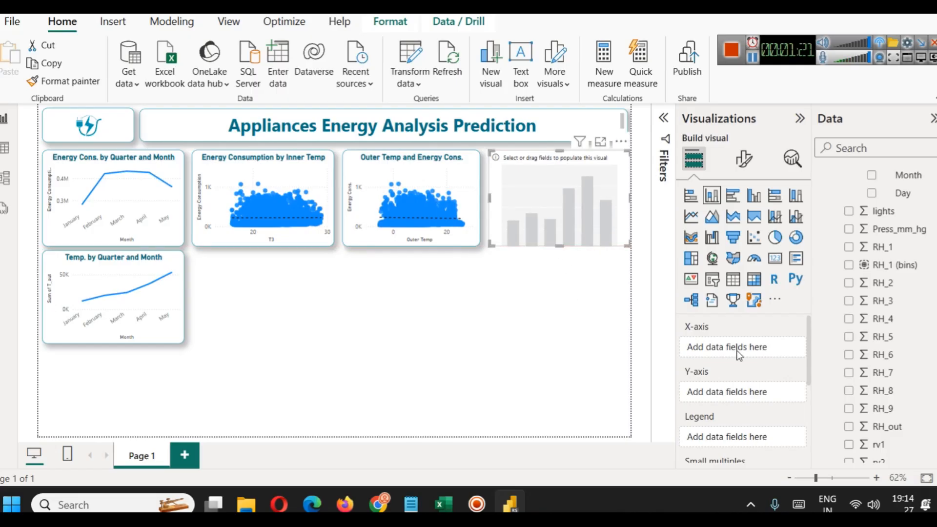
Assign RH_1 (bins) to the column chart's X-axis and Appliances to its Y-axis
drag(889, 265, 745, 352)
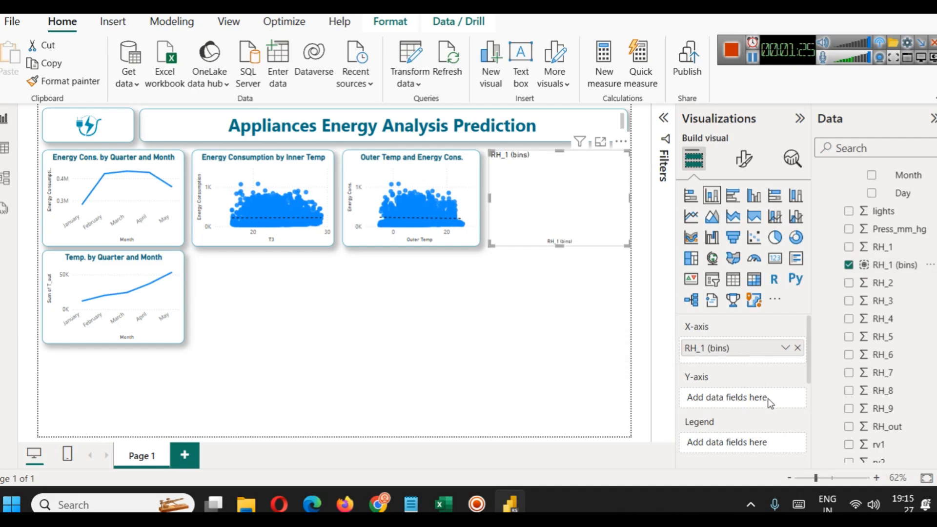
scroll(862, 391, up, 3)
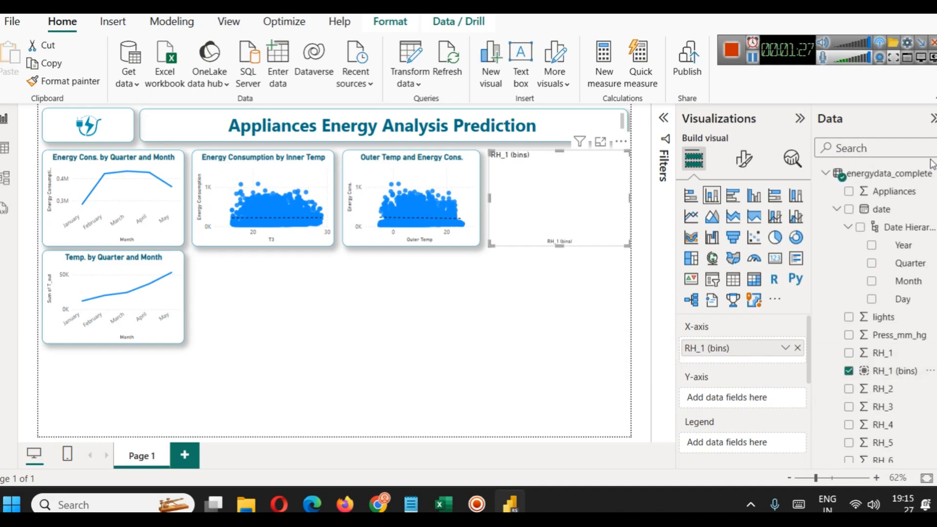
drag(898, 192, 762, 396)
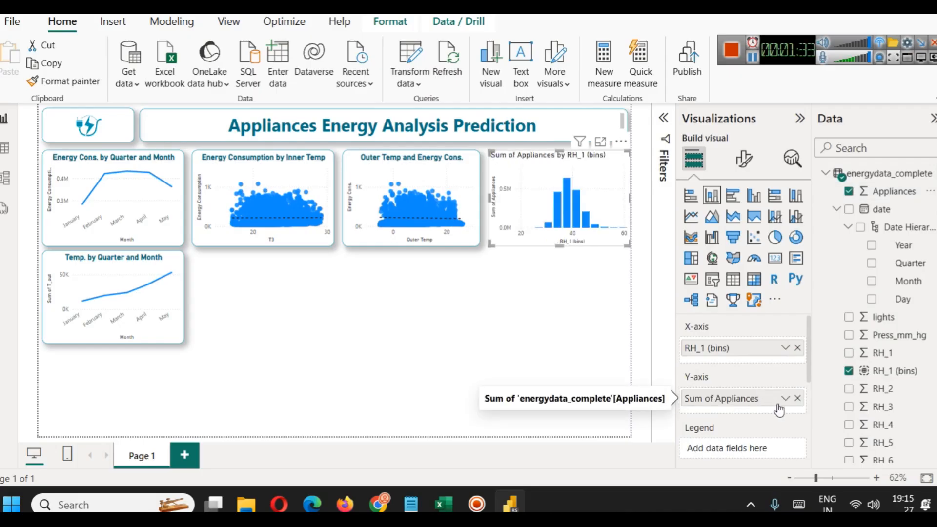
Open the column chart in focus mode, examine the tallest humidity bin's values, and return to the report page
click(601, 142)
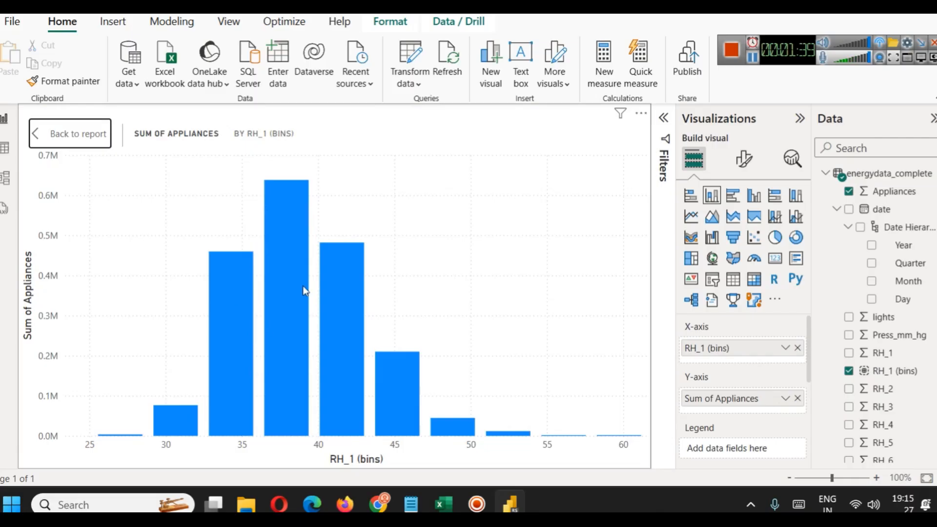
mouse_move(278, 253)
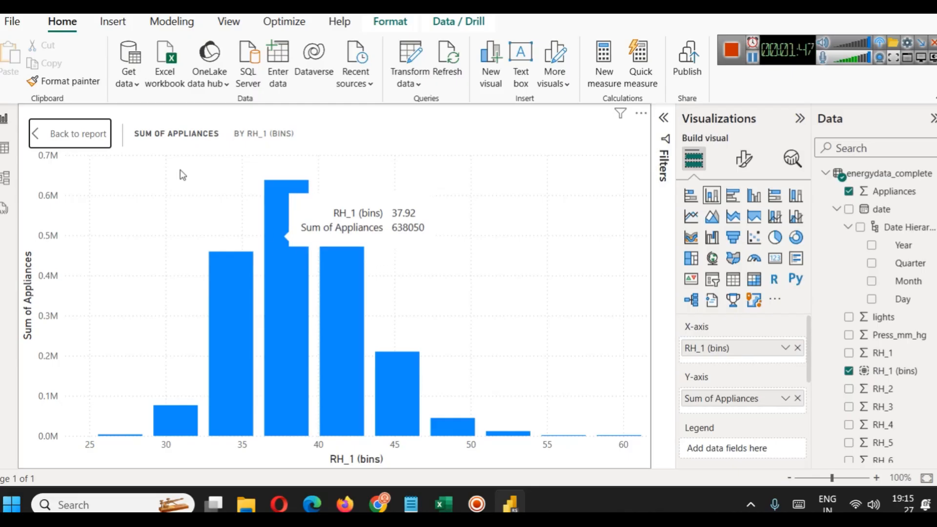
click(69, 137)
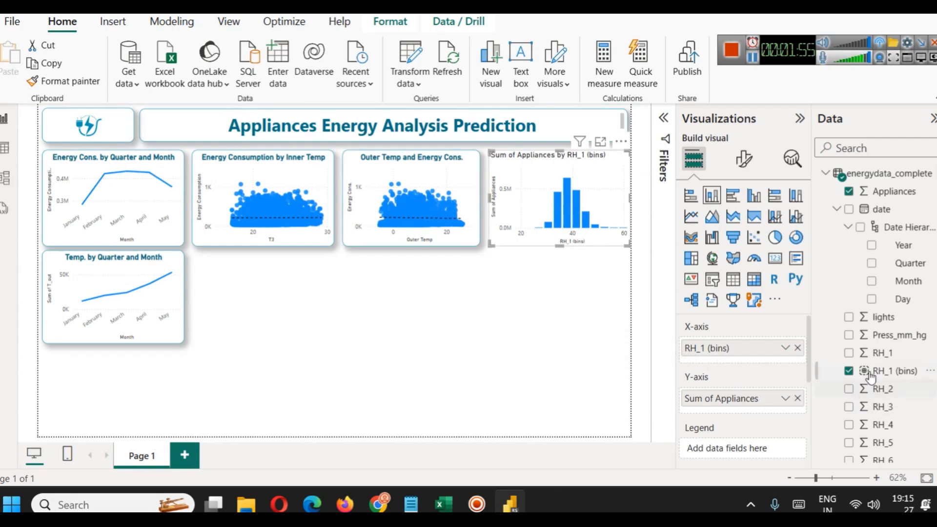
Try adding RH_out to the column chart's X-axis, inspect the result in focus mode, and remove the field
scroll(879, 386, down, 3)
drag(885, 385, 730, 358)
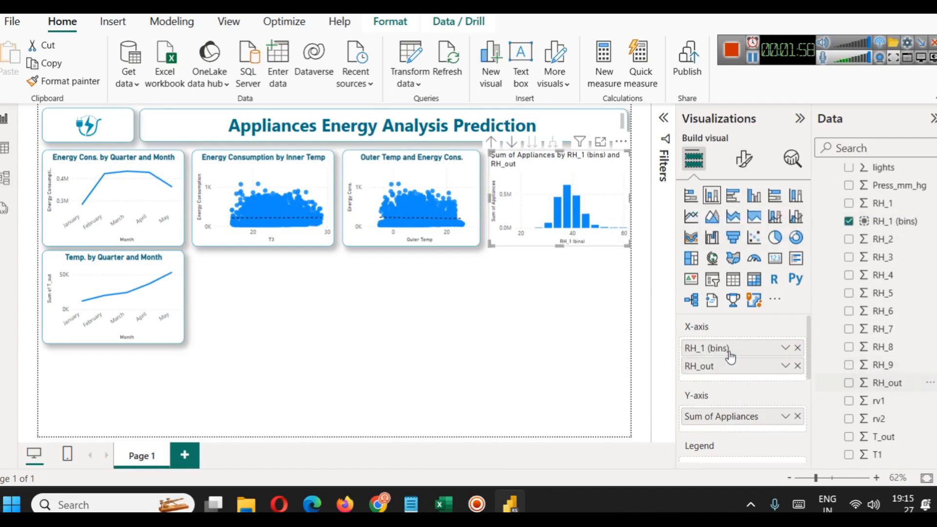
click(600, 142)
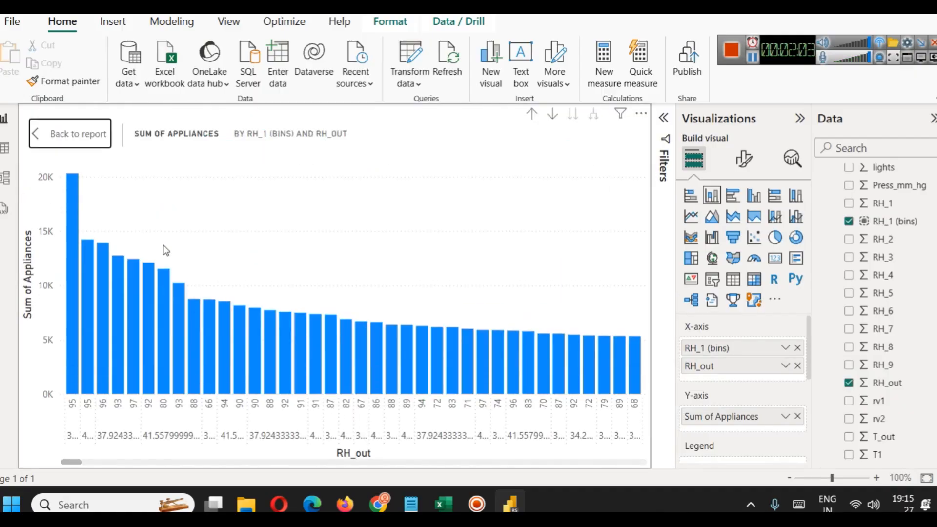
click(78, 134)
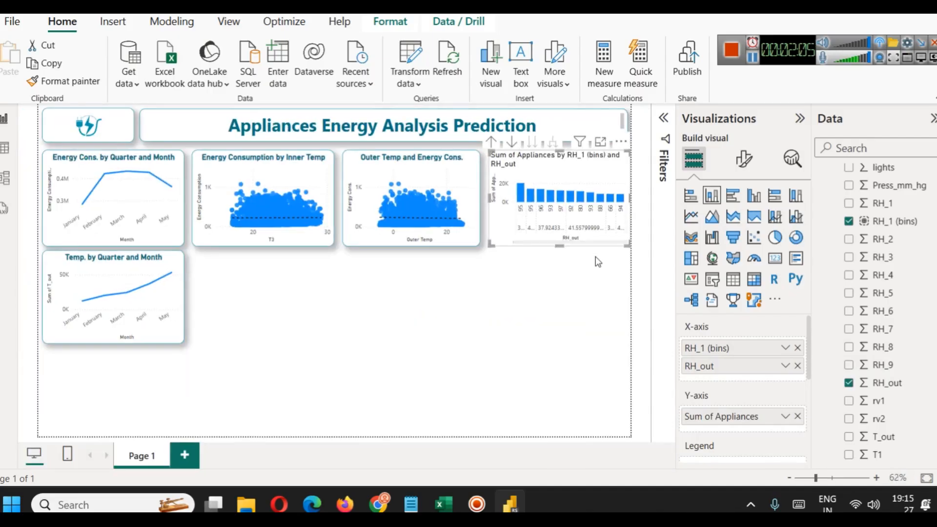
click(797, 366)
Move the RH_1 (bins) column chart below the Energy Consumption by Inner Temp chart and apply that chart's formatting to it with Format painter
drag(562, 195, 268, 290)
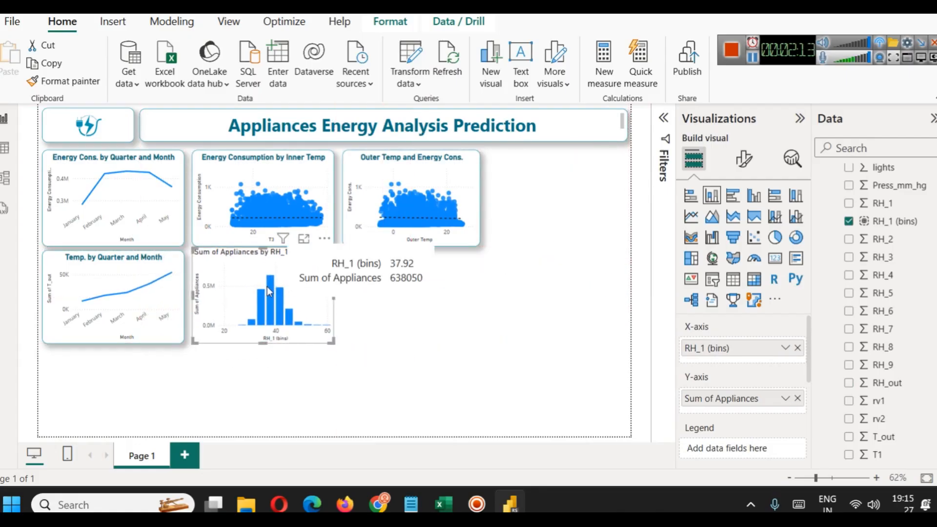
mouse_move(260, 250)
mouse_down()
mouse_move(263, 268)
mouse_move(262, 254)
mouse_up()
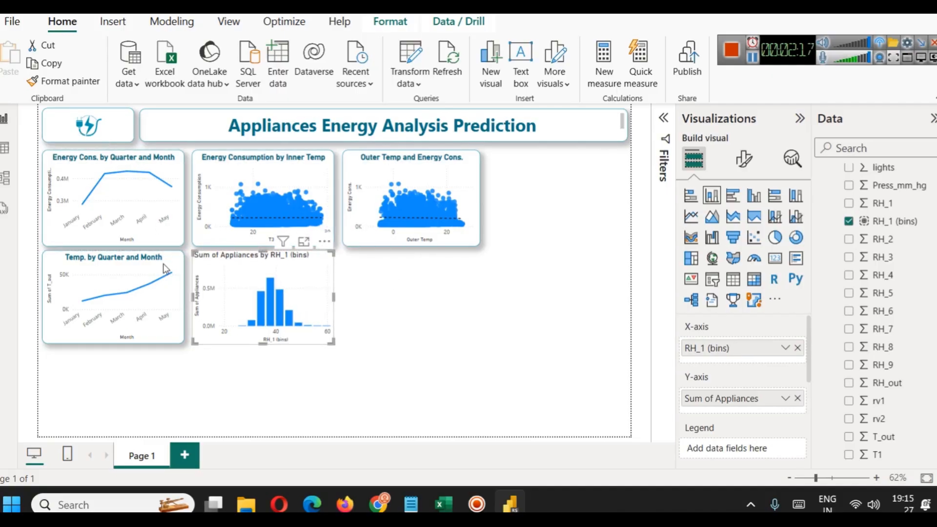
click(209, 192)
click(86, 81)
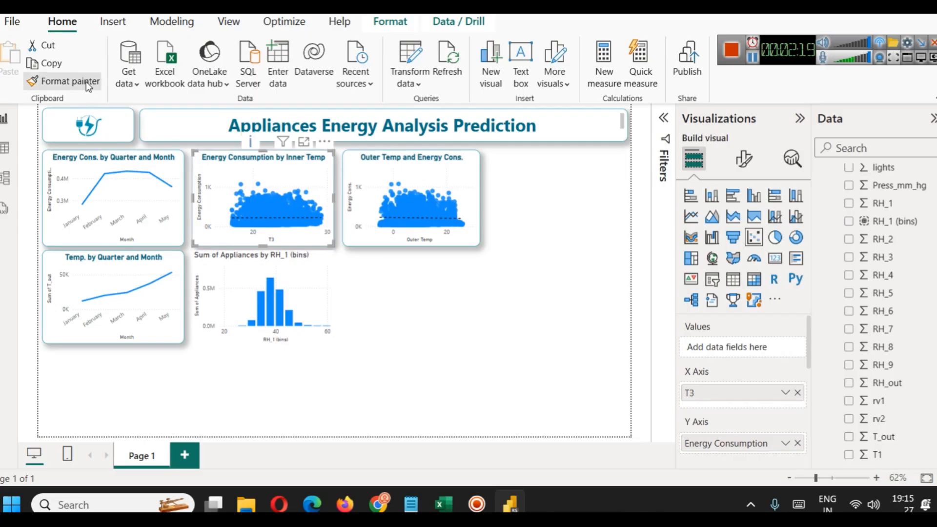
click(253, 276)
click(467, 351)
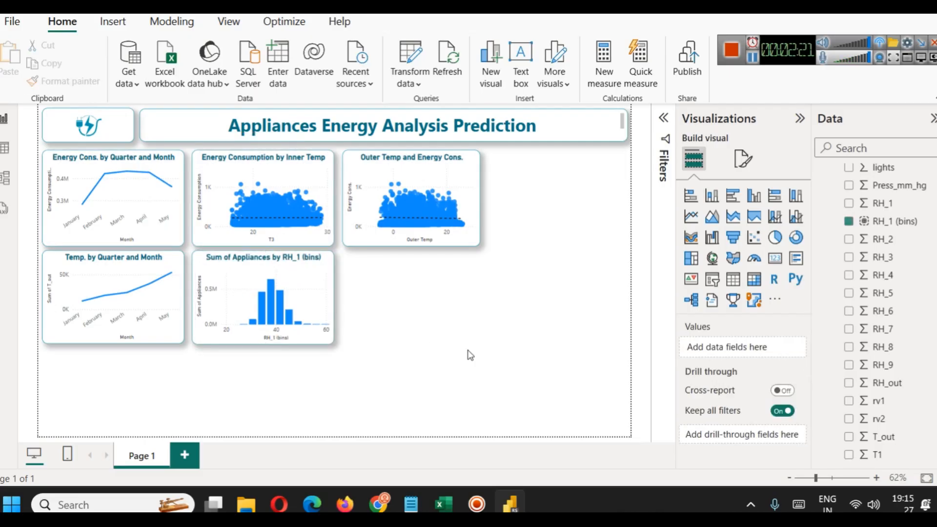
Duplicate the RH_1 (bins) column chart and place the copy beside it, directly below the Outer Temp chart
click(322, 293)
key(ctrl+c)
key(ctrl+v)
drag(459, 279, 462, 279)
key(Down)
key(Down)
key(Down)
key(Down)
key(Down)
key(Down)
key(Down)
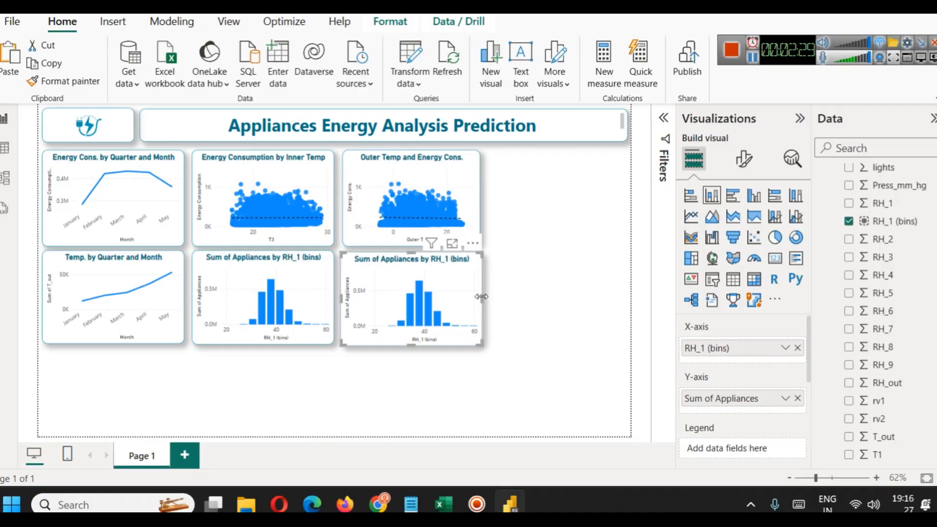
Group RH_out by number of bins with a bin count of 10, and replace RH_1 (bins) with RH_out (bins) on the copied chart's X-axis
click(797, 348)
click(929, 383)
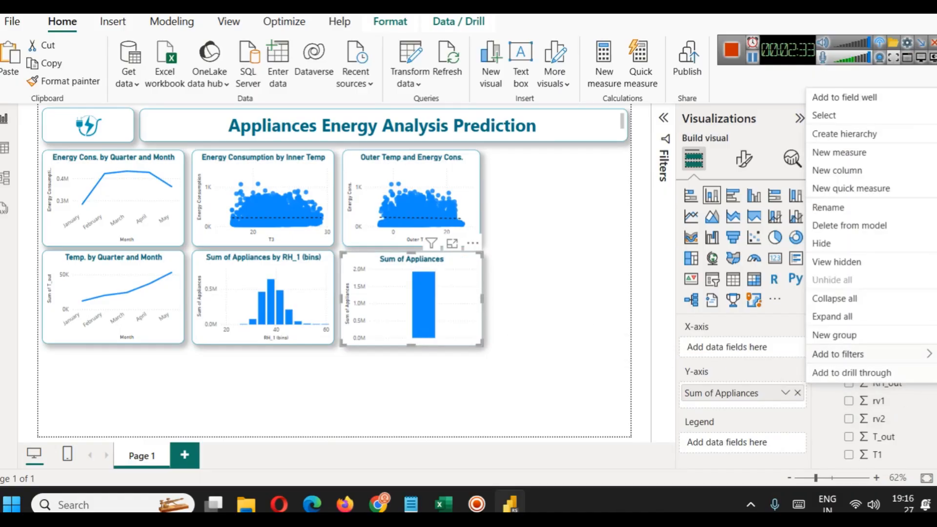
click(898, 336)
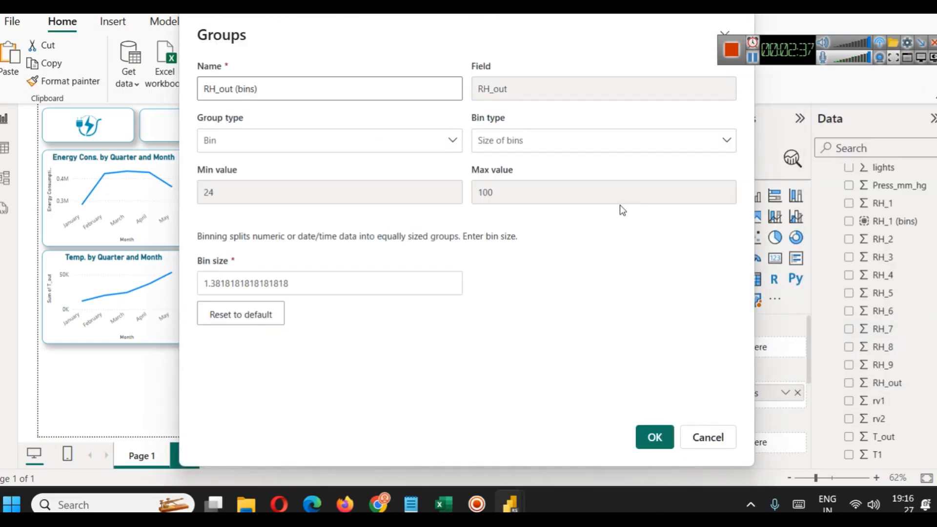
click(534, 141)
click(534, 190)
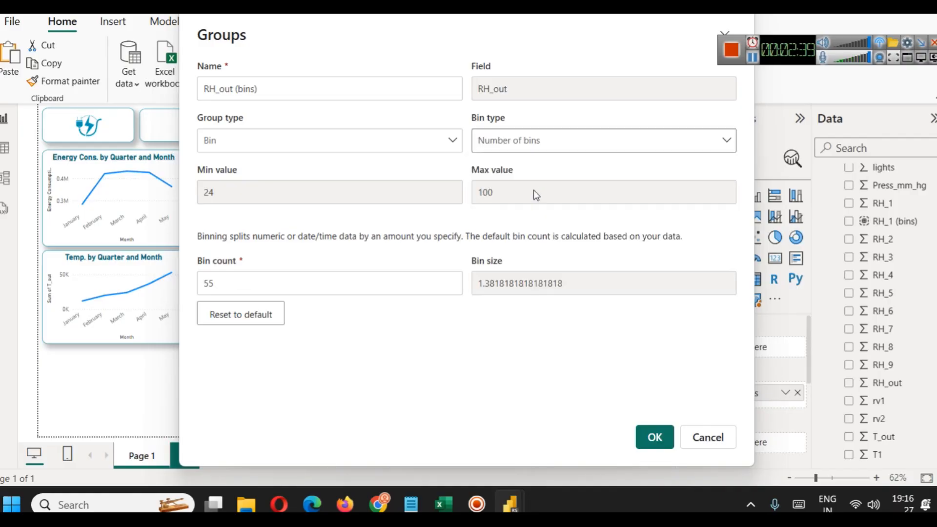
click(350, 288)
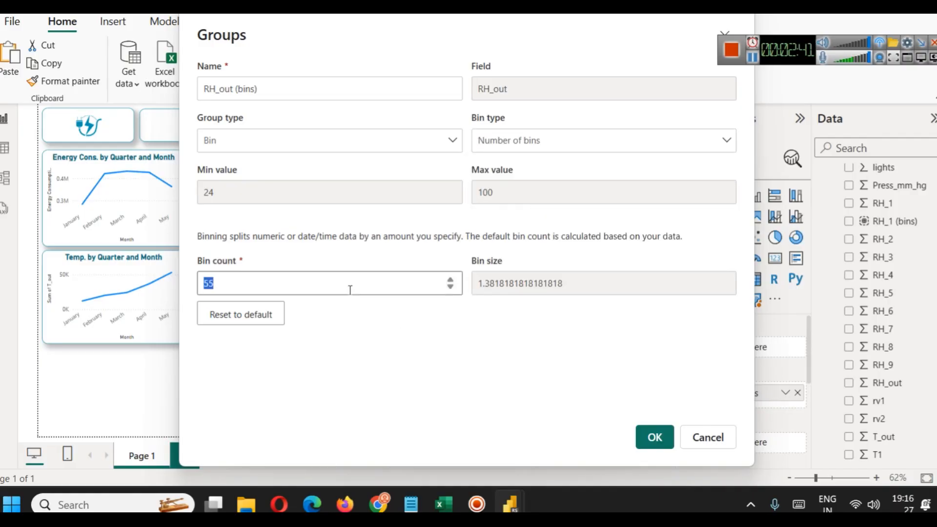
text(10)
click(656, 438)
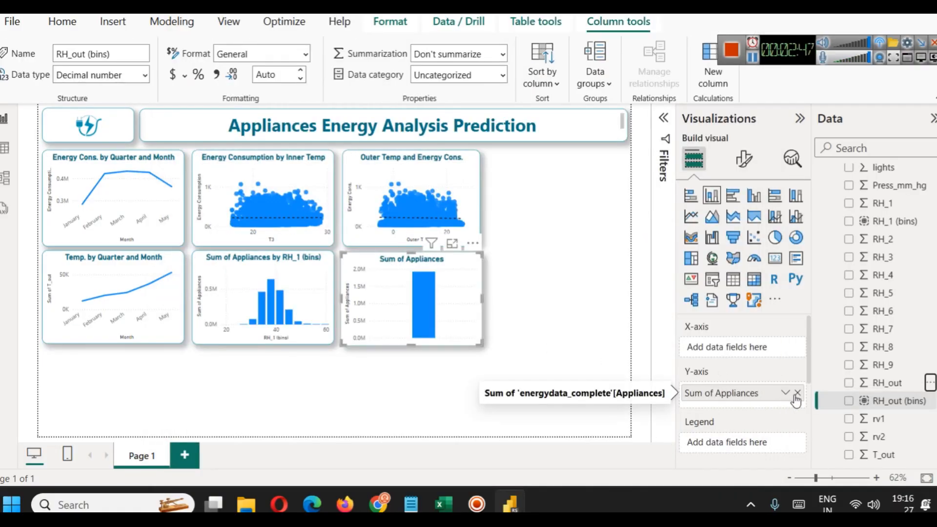
drag(878, 400, 768, 349)
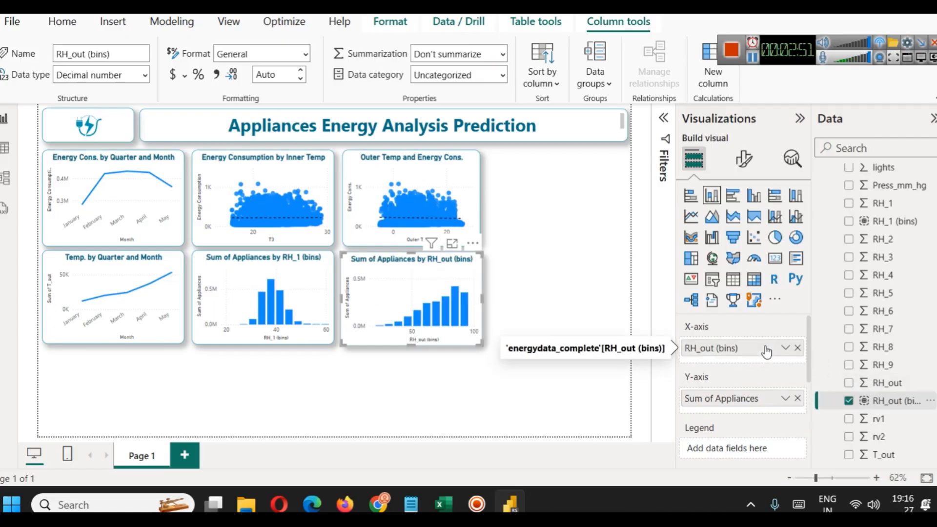
click(754, 57)
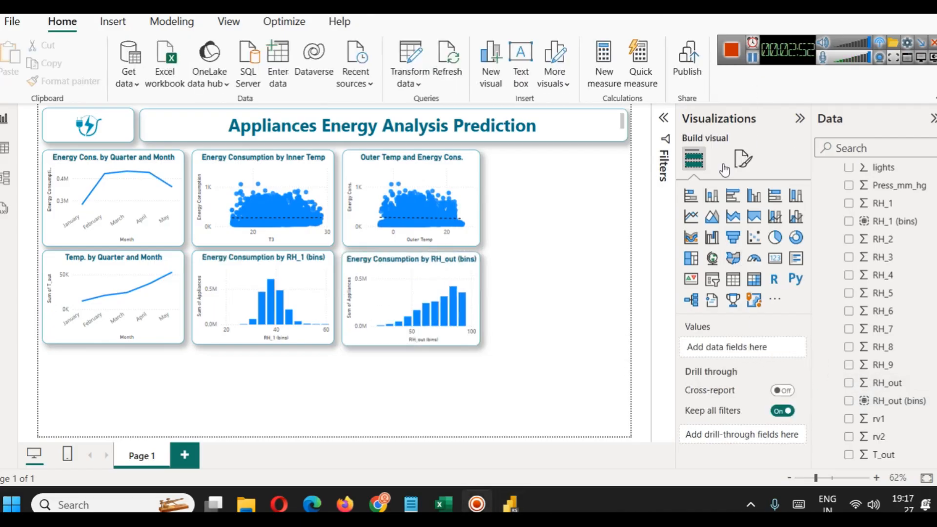
Examine the tallest bin of the RH_out column chart in focus mode, return to the report page, and deselect the chart
click(433, 269)
click(448, 242)
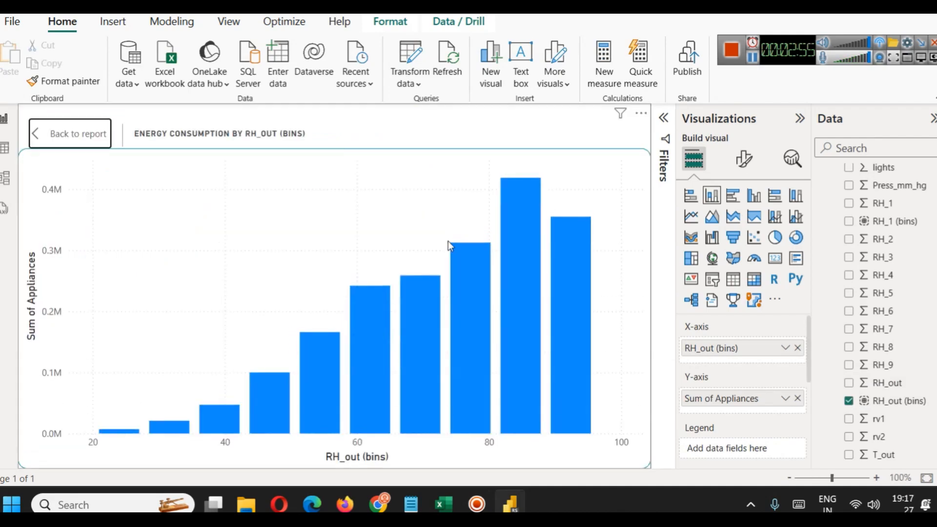
mouse_move(529, 227)
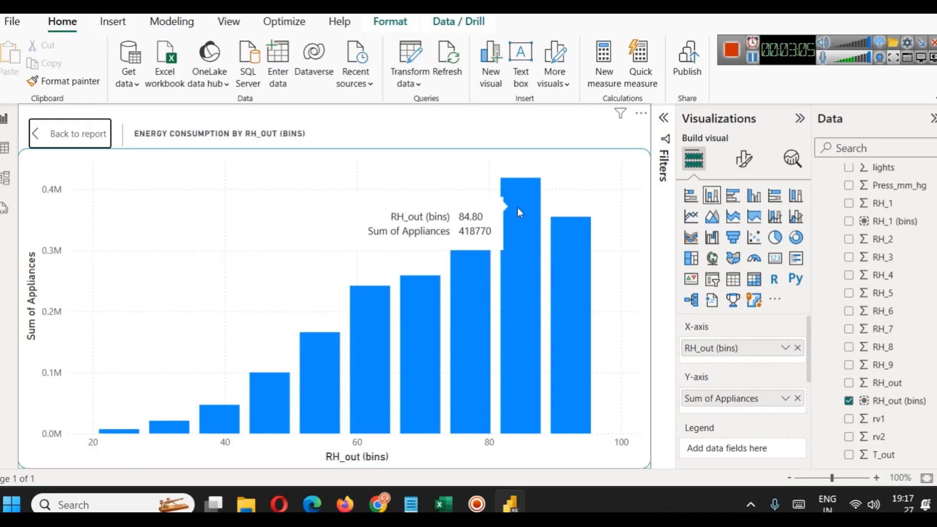
click(63, 134)
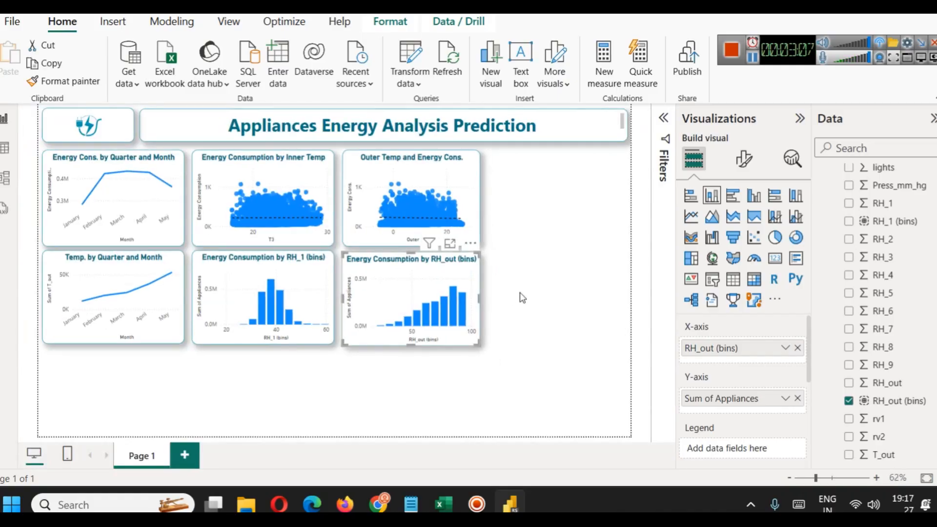
click(537, 271)
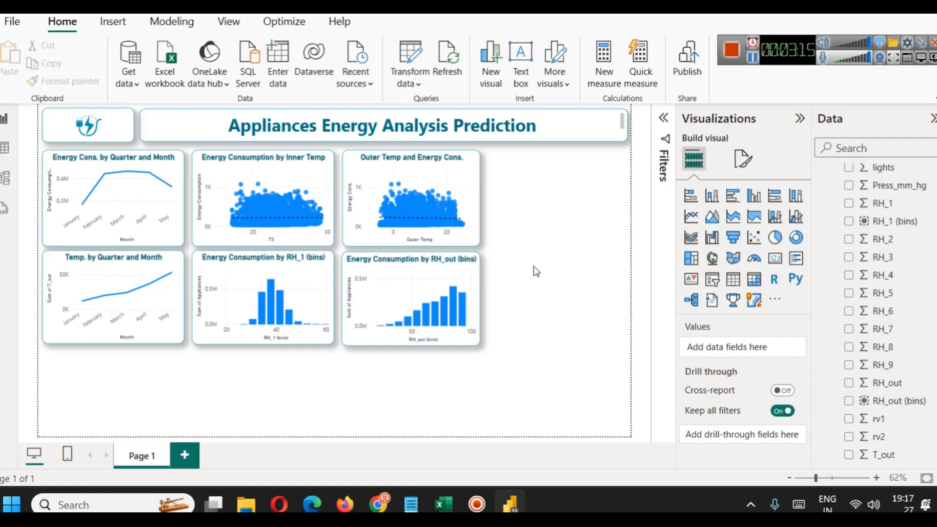
mouse_move(273, 292)
click(753, 57)
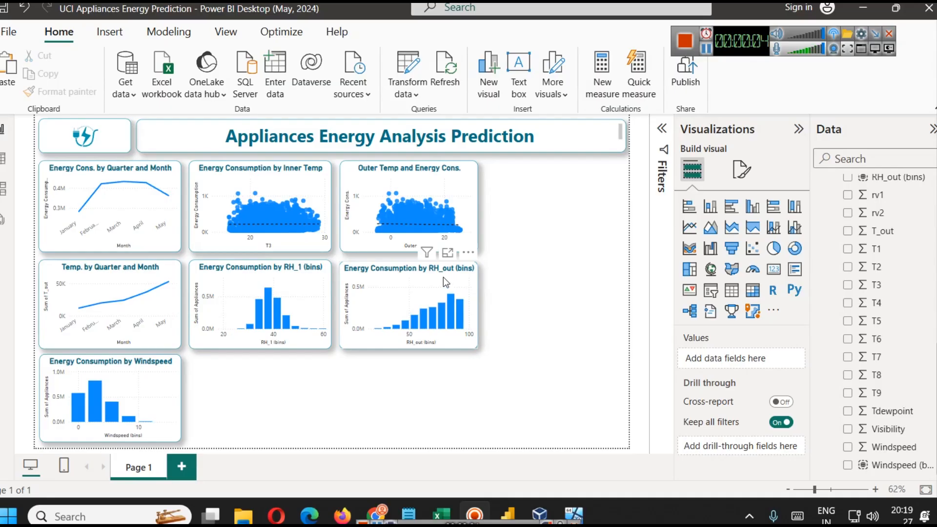
Select the Energy Consumption by Windspeed column chart and examine the values of its tallest and smallest bins
click(95, 375)
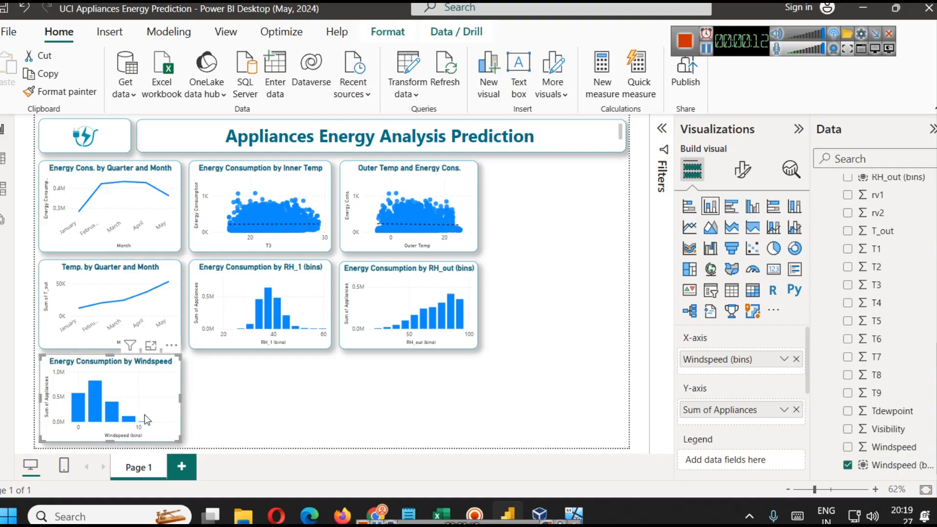
mouse_move(96, 406)
mouse_move(151, 428)
click(702, 49)
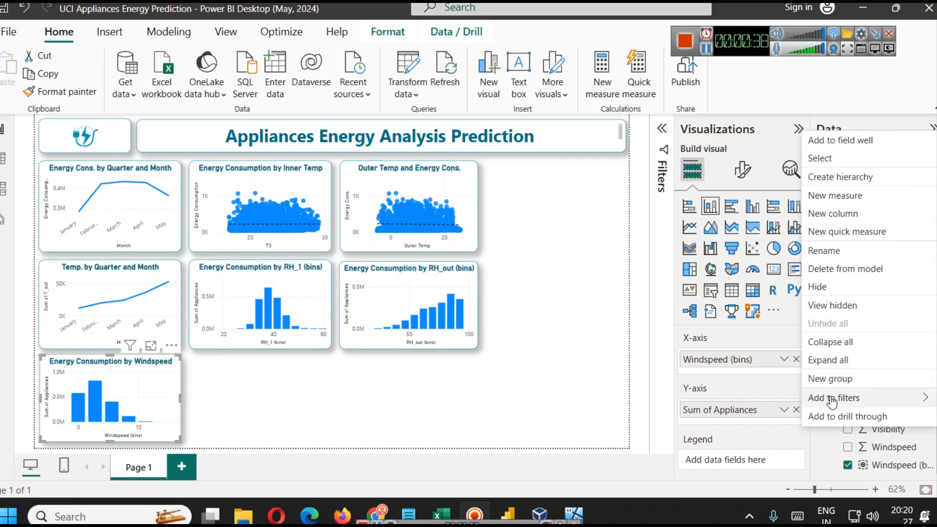
Create a new group for the Visibility field, using number of bins as the bin type and a bin count of 5
click(831, 379)
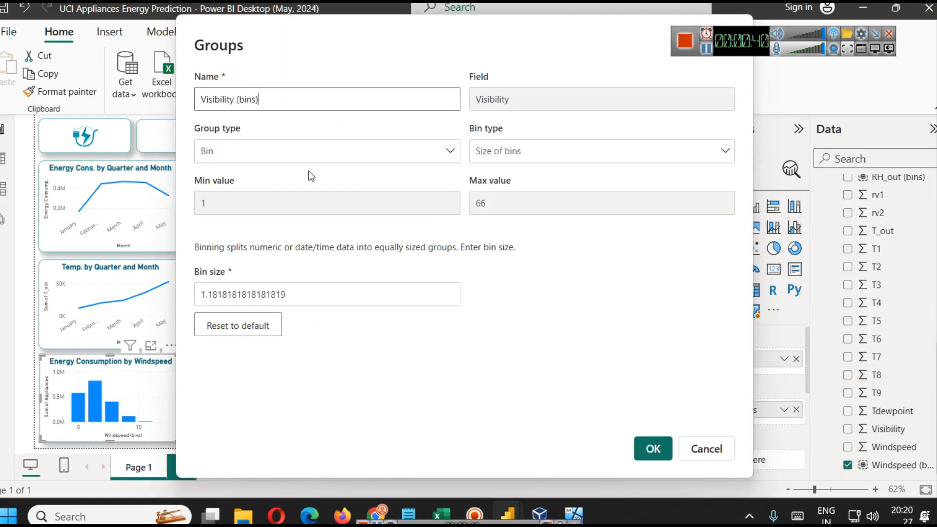
click(495, 151)
click(504, 199)
click(314, 299)
double_click(315, 299)
text(5)
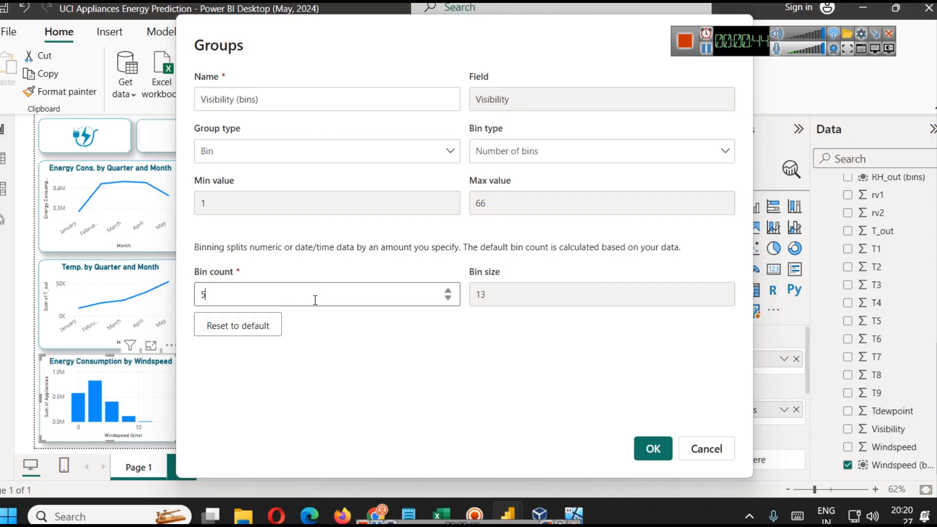
click(653, 445)
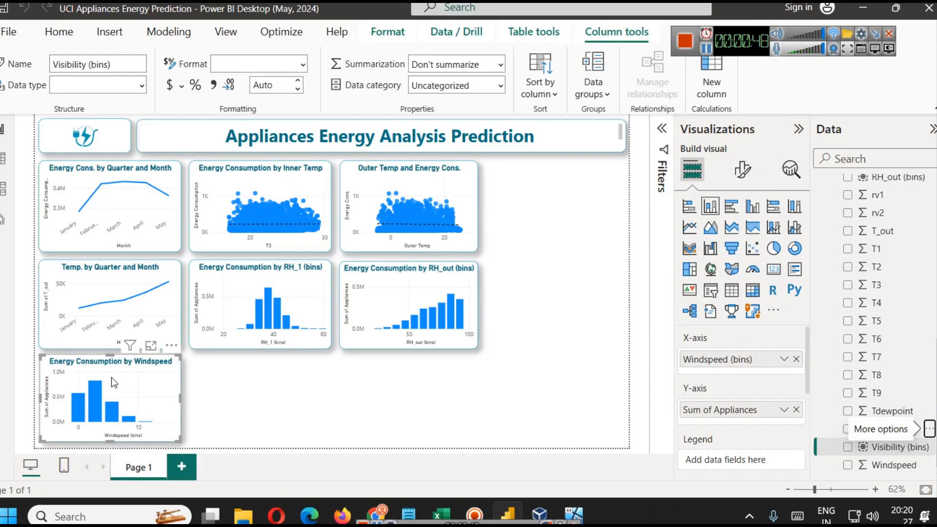
Duplicate the Windspeed column chart and place the copy beside it, below the RH_1 (bins) chart
click(132, 373)
key(ctrl+c)
key(ctrl+v)
drag(170, 376, 311, 372)
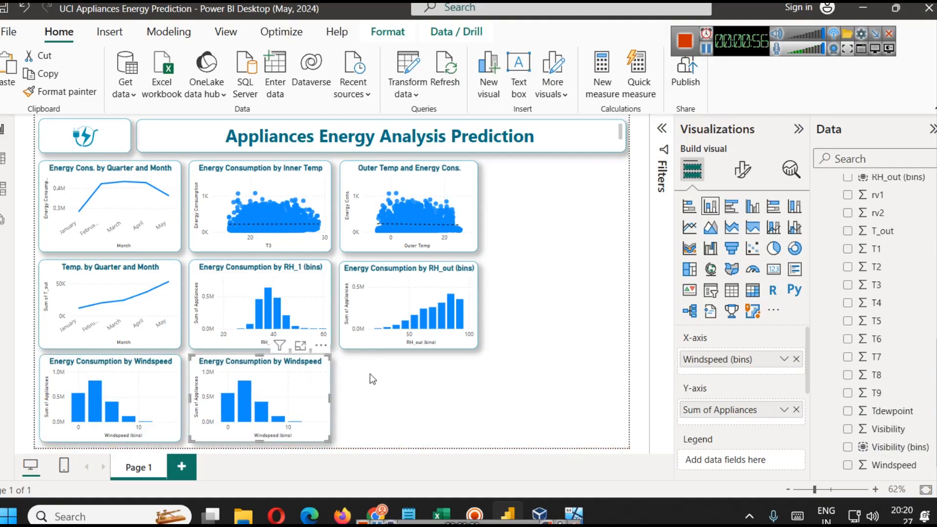
Replace Windspeed (bins) with Visibility (bins) on the copied chart's X-axis and convert the visual to a clustered bar chart
click(797, 358)
drag(886, 447, 748, 364)
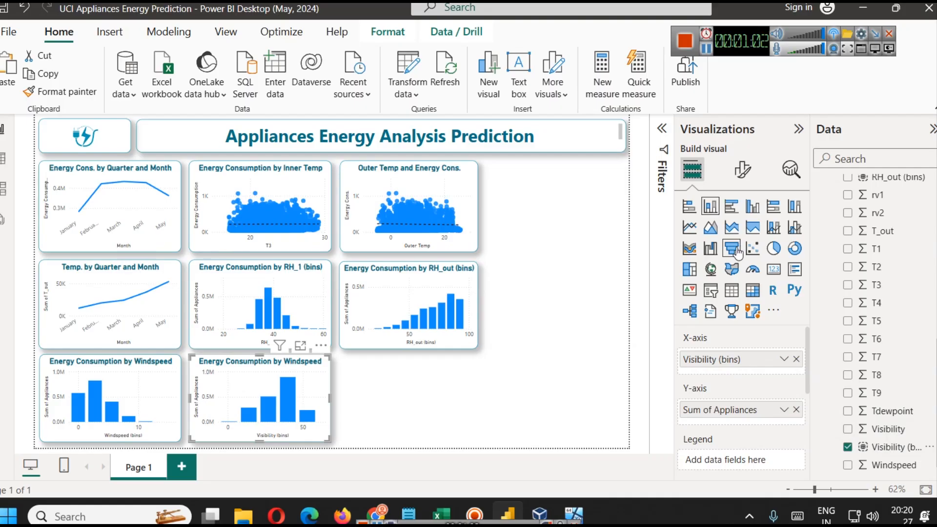
click(731, 206)
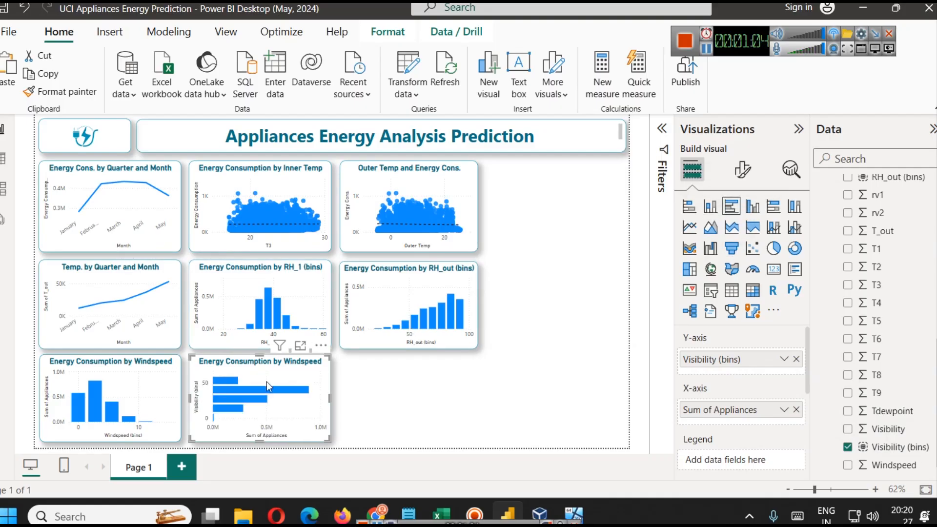
Examine the Visibility (bins) bar chart in focus mode, checking the variable's unit on the UCI dataset page
click(300, 346)
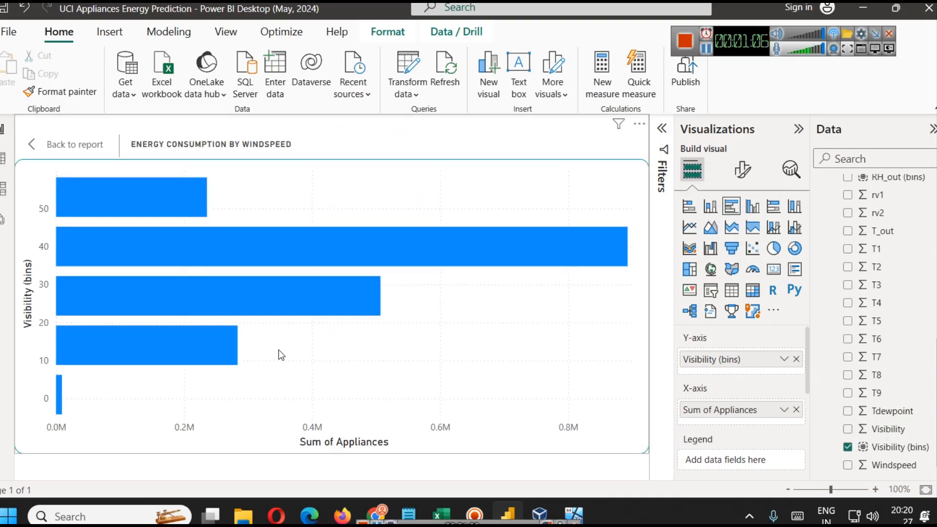
mouse_move(492, 254)
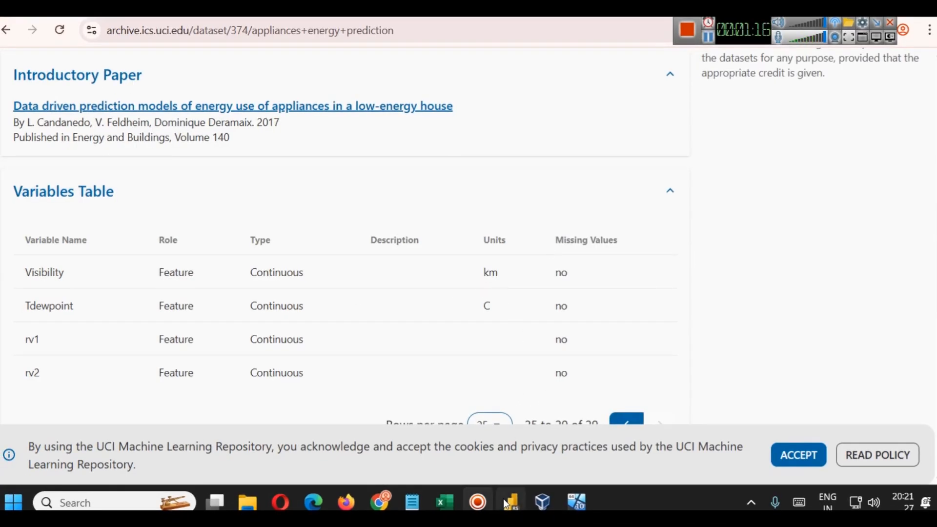
mouse_move(503, 499)
click(522, 427)
mouse_move(453, 266)
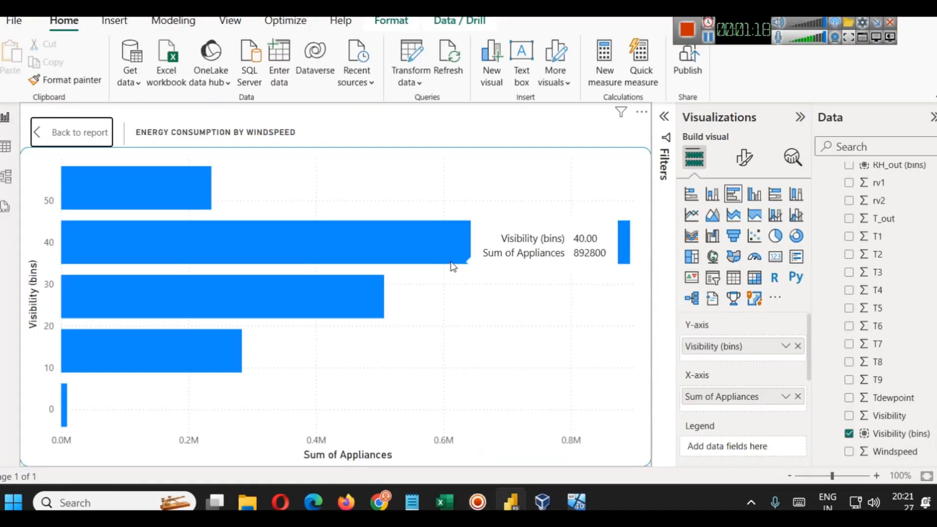
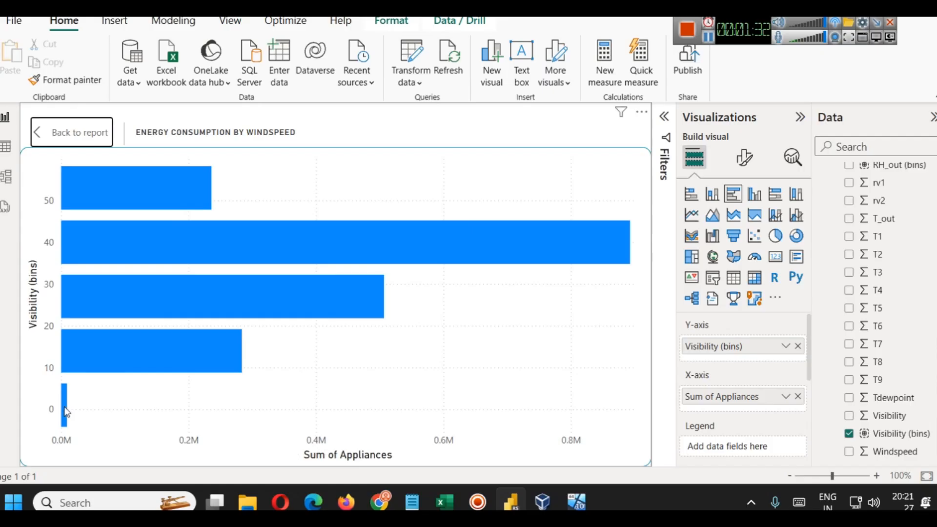
Change the aggregation of Appliances in the Visibility bar chart from Sum to Average
click(786, 396)
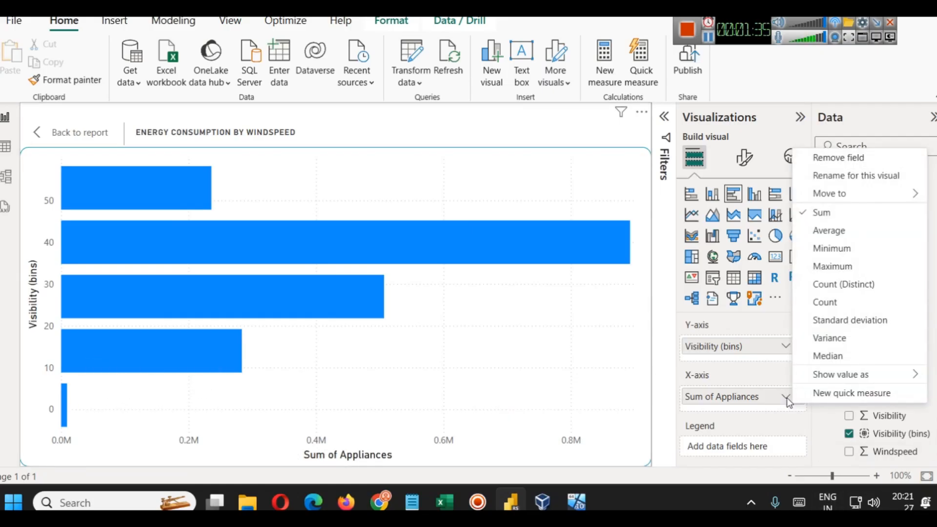
click(830, 231)
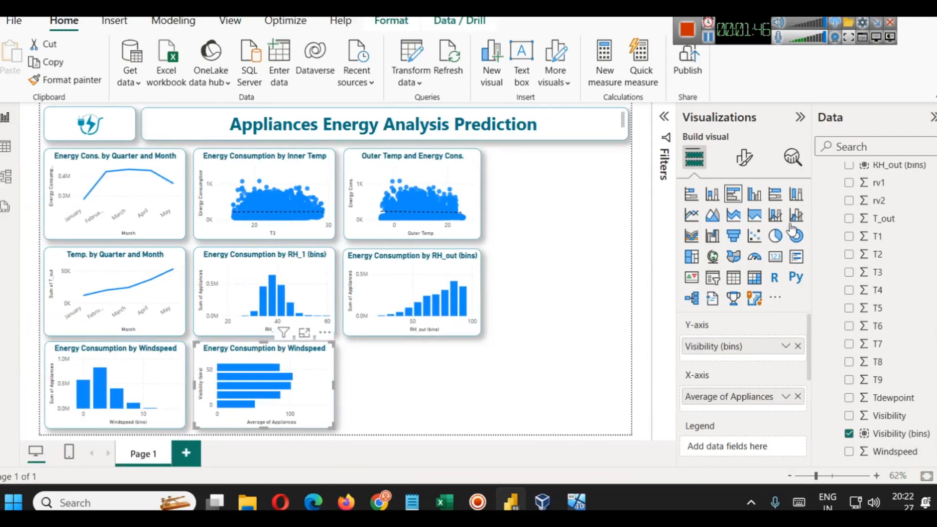
Retitle the Visibility (bins) bar chart as Avg Energy Consumption by Visibility
click(744, 157)
click(755, 226)
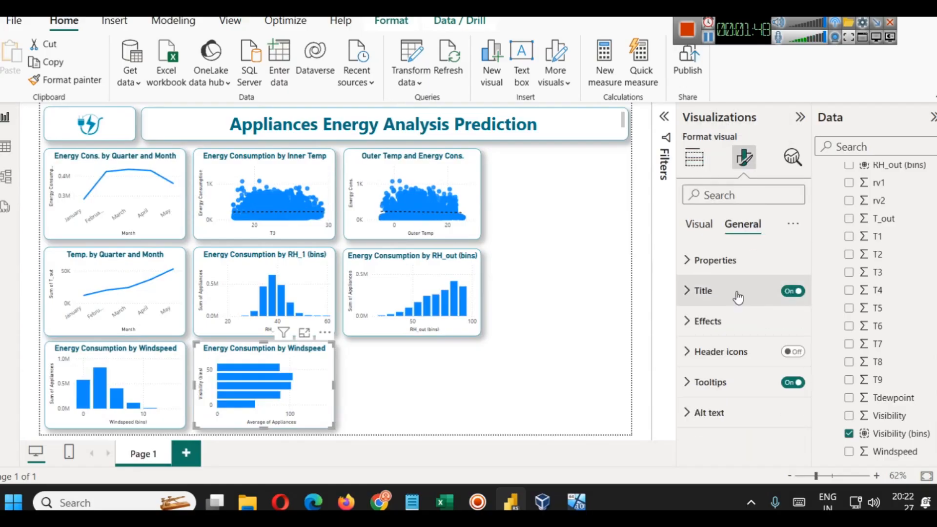
click(737, 293)
click(695, 366)
text(Avg)
drag(736, 372, 856, 377)
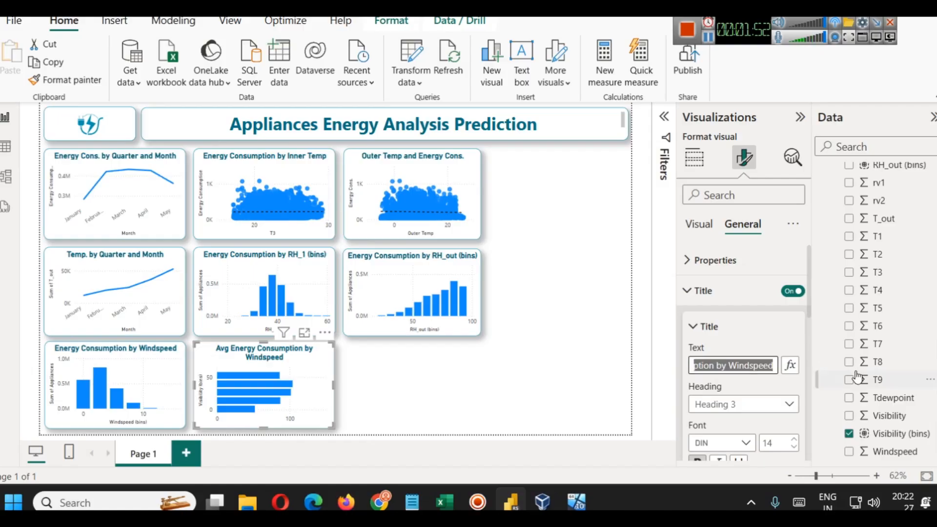
double_click(772, 369)
text(Visibility)
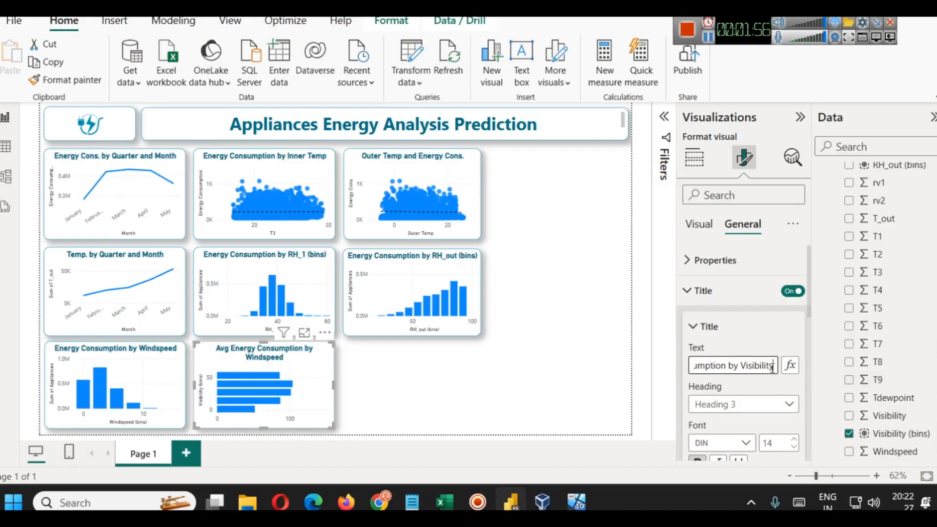
click(519, 382)
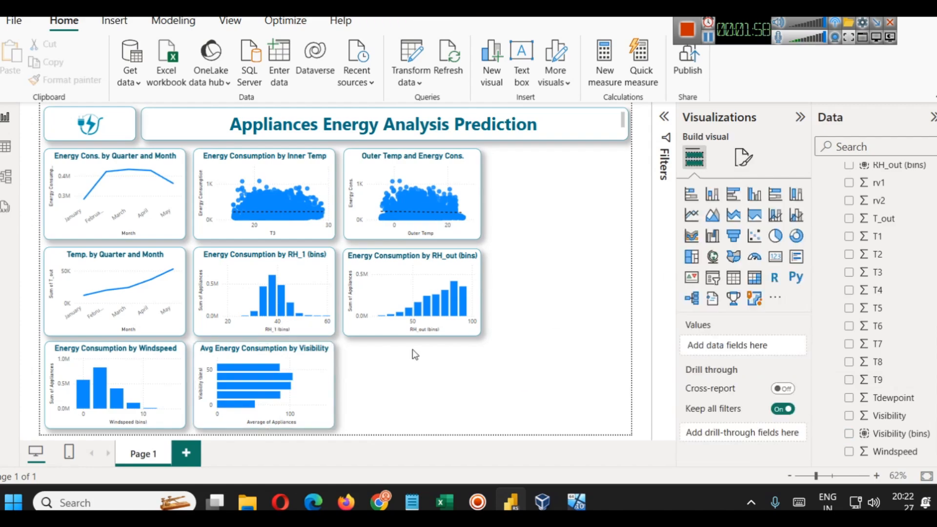
Turn on data labels for the Avg Energy Consumption by Visibility bar chart
click(331, 364)
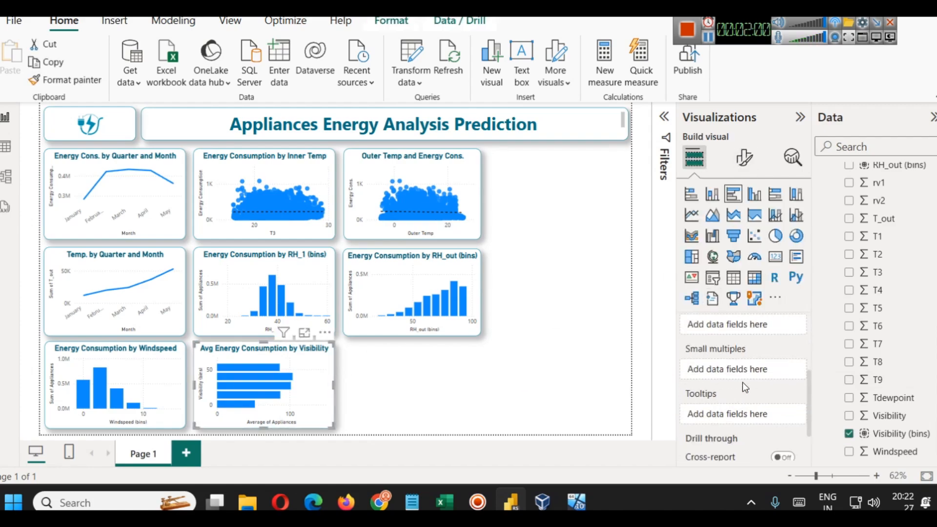
scroll(745, 387, down, 2)
click(744, 157)
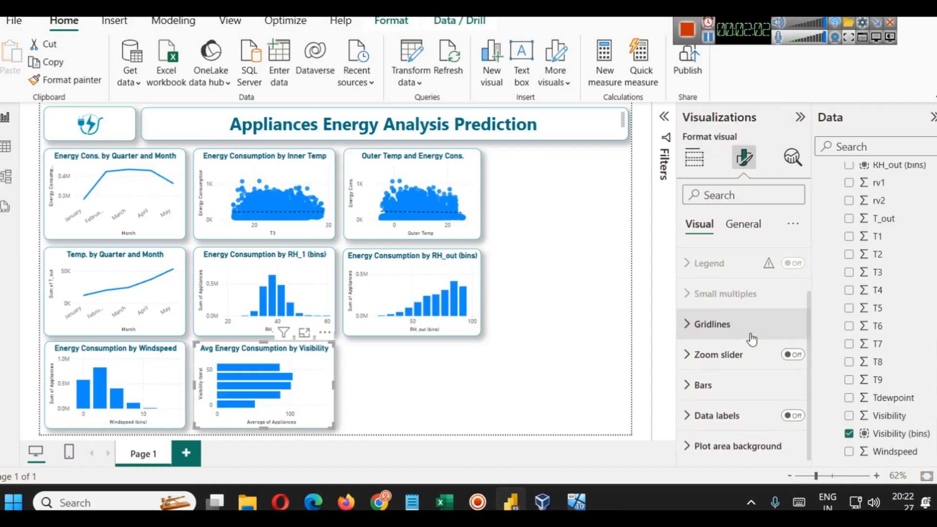
click(791, 415)
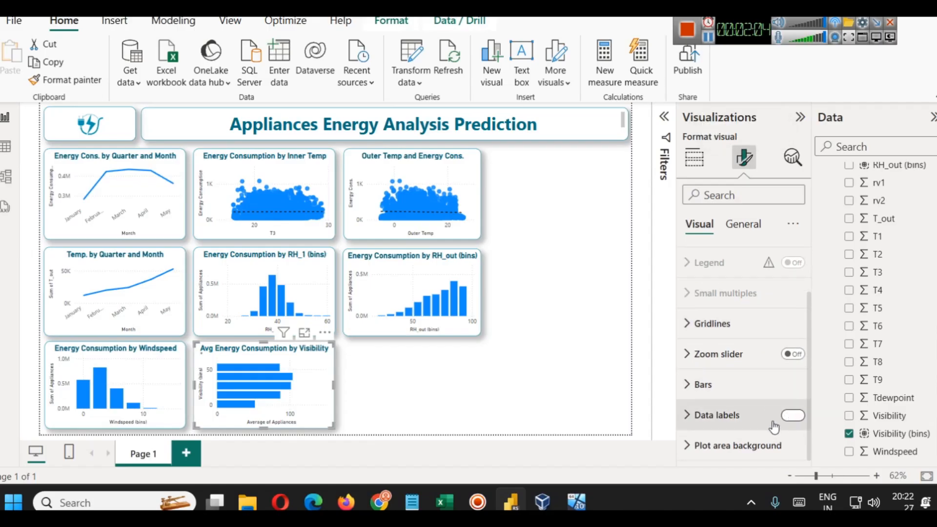
click(473, 392)
Turn on data labels for the Energy Consumption by RH_out (bins) column chart
click(444, 277)
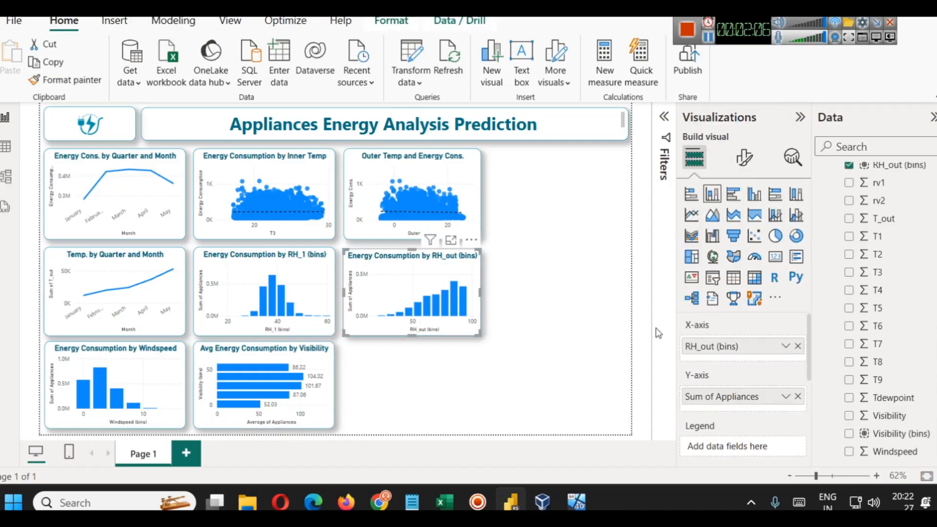
click(752, 165)
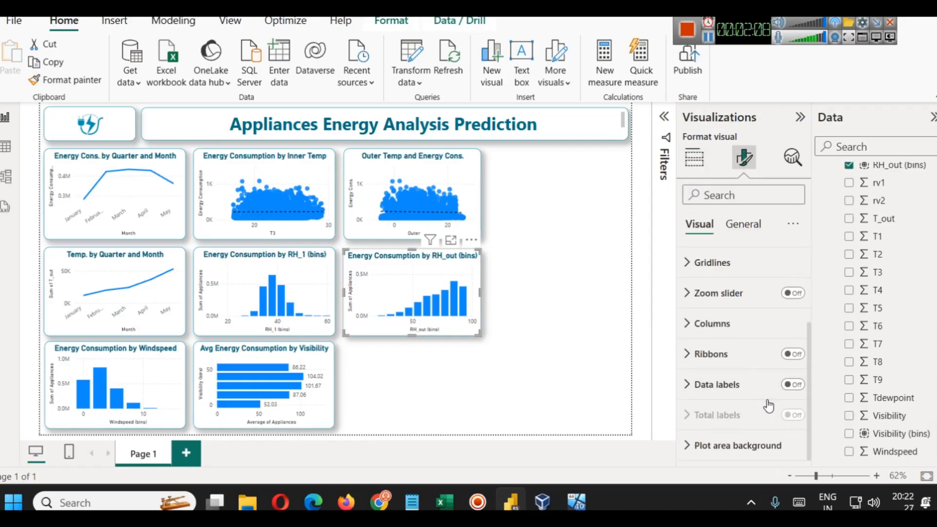
click(793, 384)
click(549, 402)
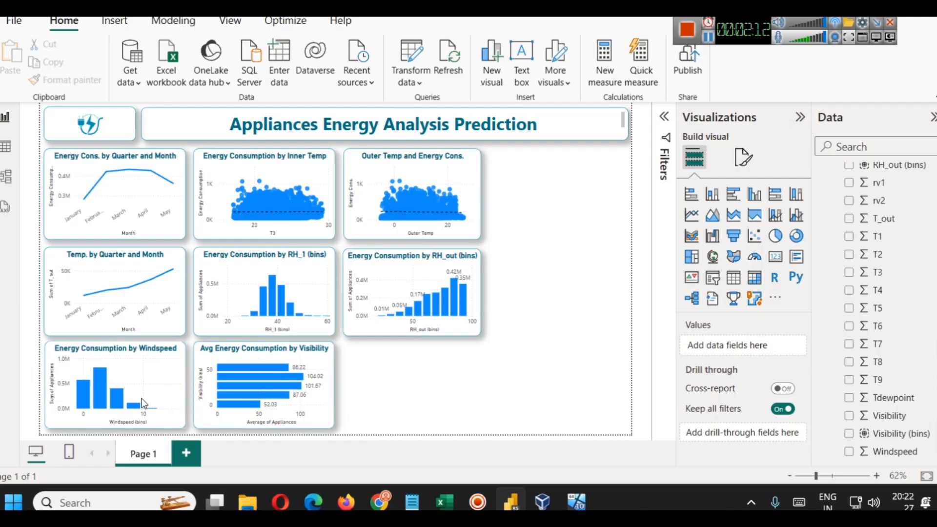
Turn on data labels for the Energy Consumption by Windspeed column chart
click(150, 387)
click(744, 157)
scroll(748, 329, down, 3)
click(791, 383)
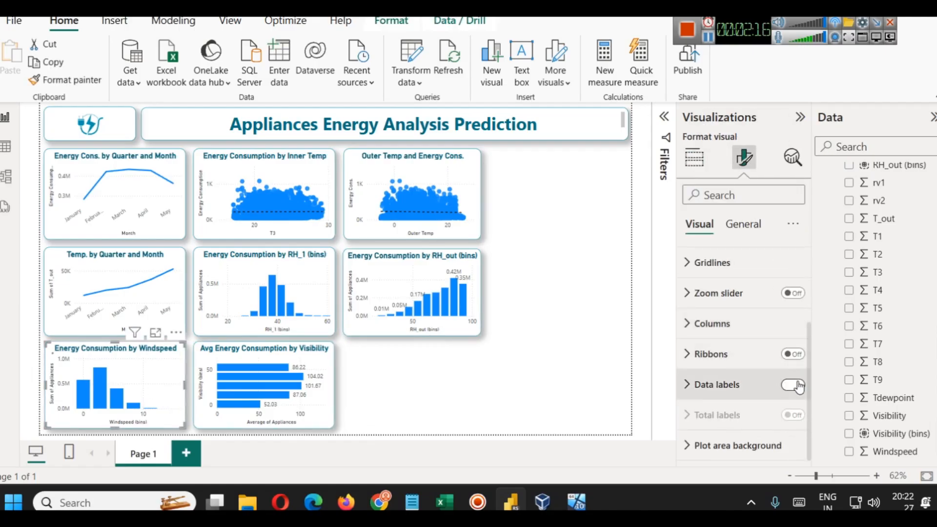
click(615, 399)
Check Tdewpoint's unit on the UCI dataset page, then duplicate the Visibility bar chart in Power BI and place the copy beside it
click(716, 42)
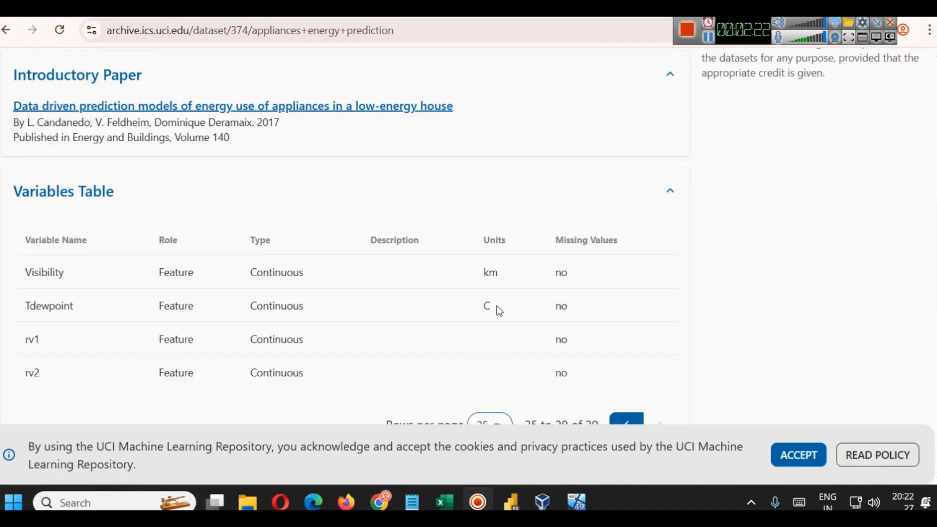
click(518, 491)
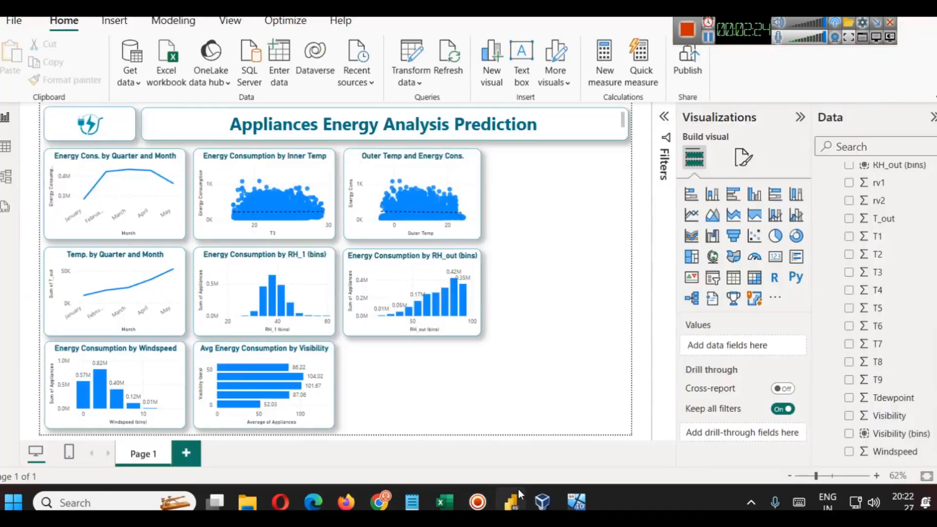
click(322, 358)
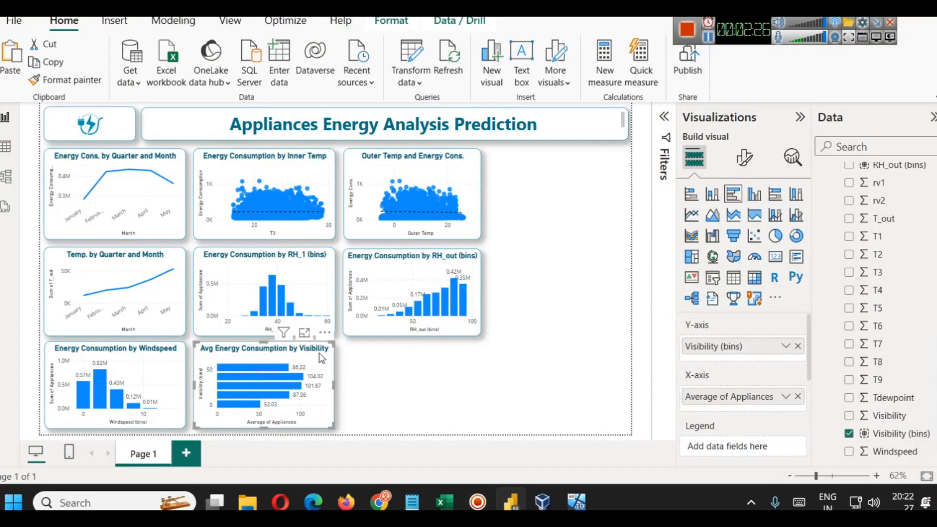
key(ctrl+c)
key(ctrl+v)
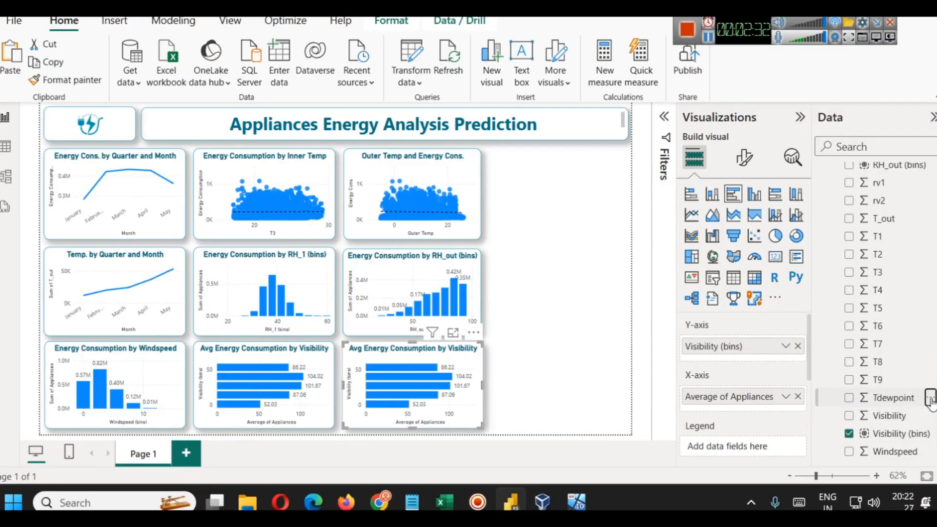
Create a Tdewpoint (bins) group from the Tdewpoint field, using Number of bins with a bin count of 5
right_click(926, 397)
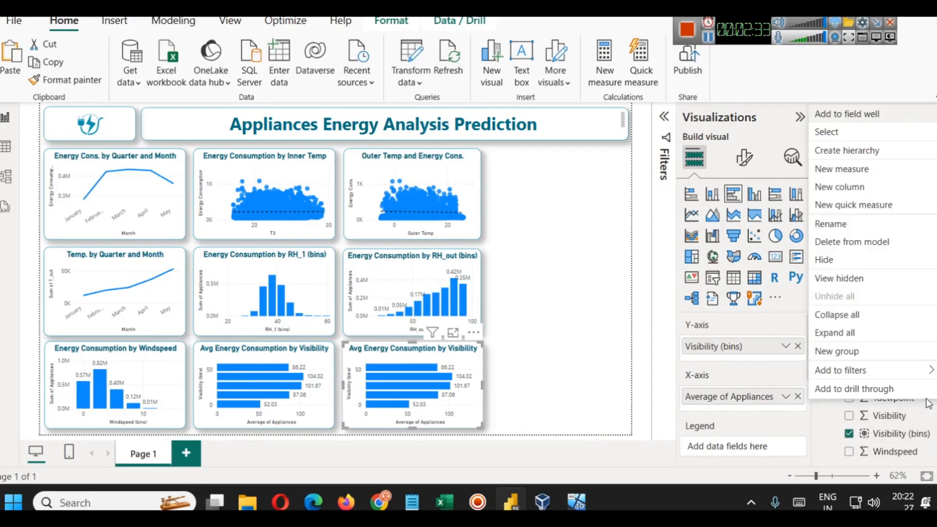
click(886, 347)
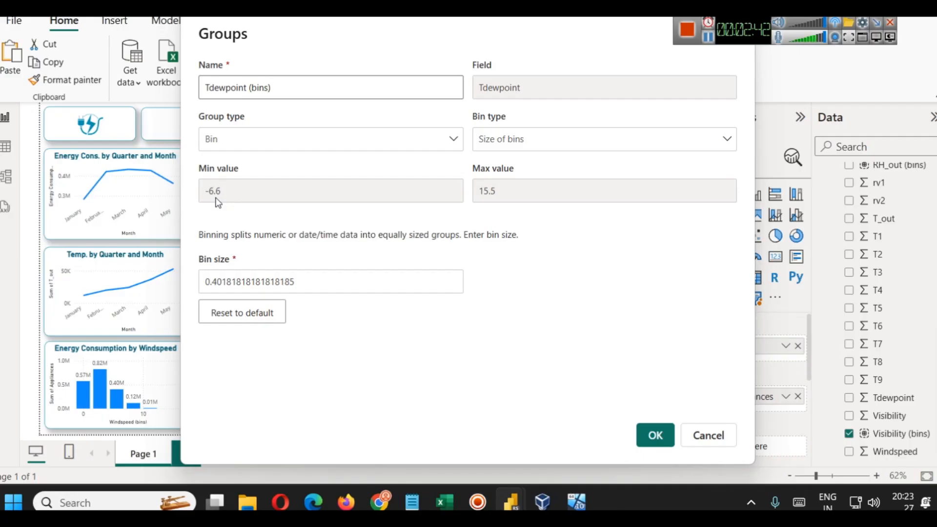
click(537, 144)
click(493, 190)
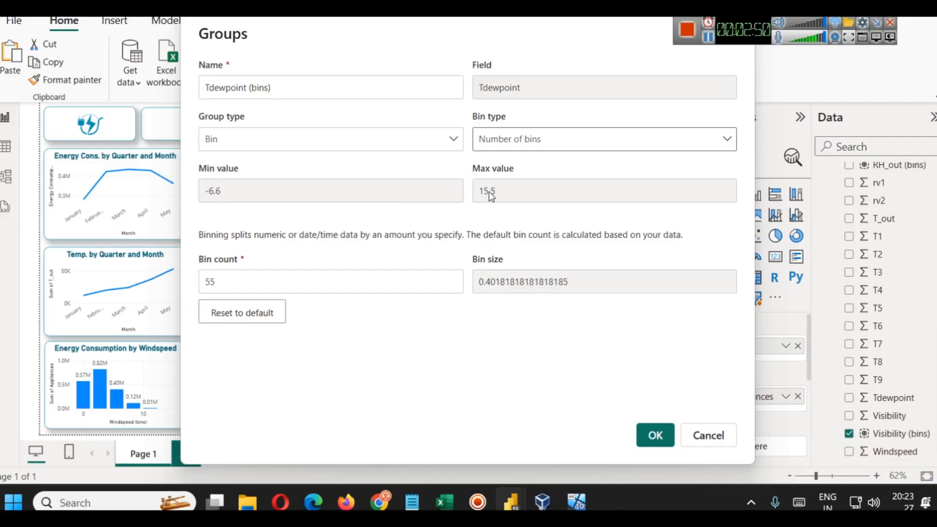
double_click(255, 283)
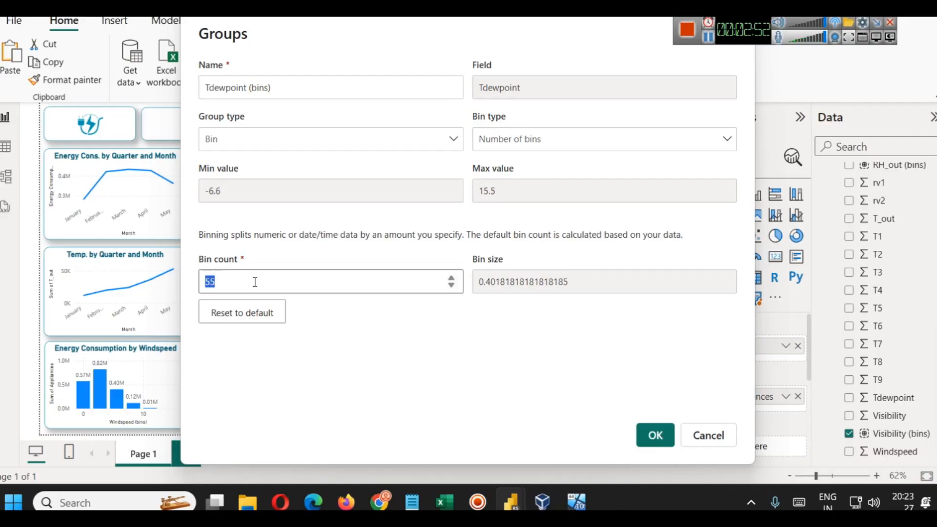
text(5)
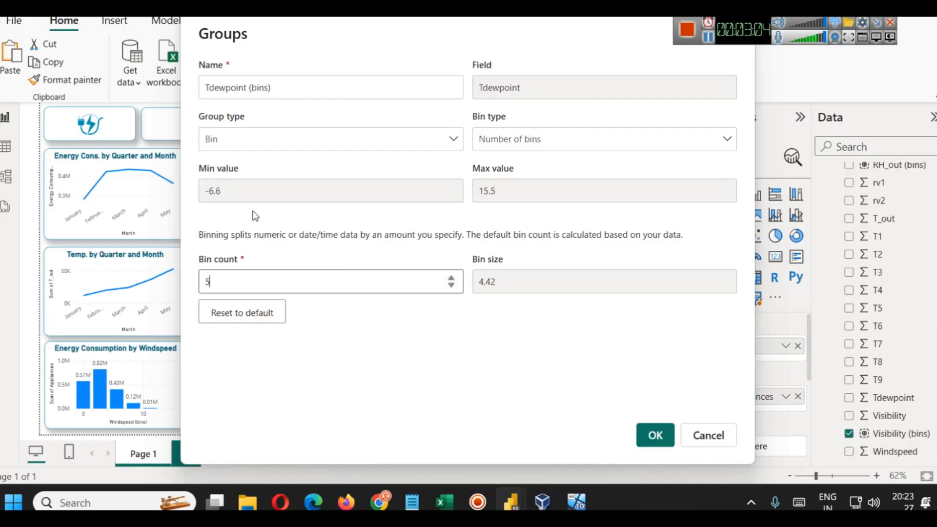
click(667, 445)
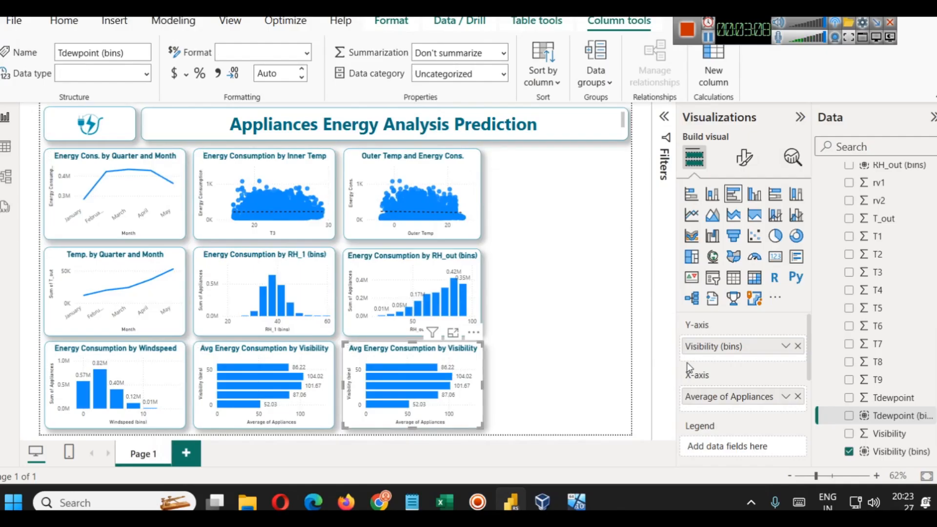
Replace Visibility (bins) with Tdewpoint (bins) on the copied chart's Y-axis and retitle it Avg Energy Consumption by Tdewpoint
click(798, 346)
drag(859, 416, 754, 356)
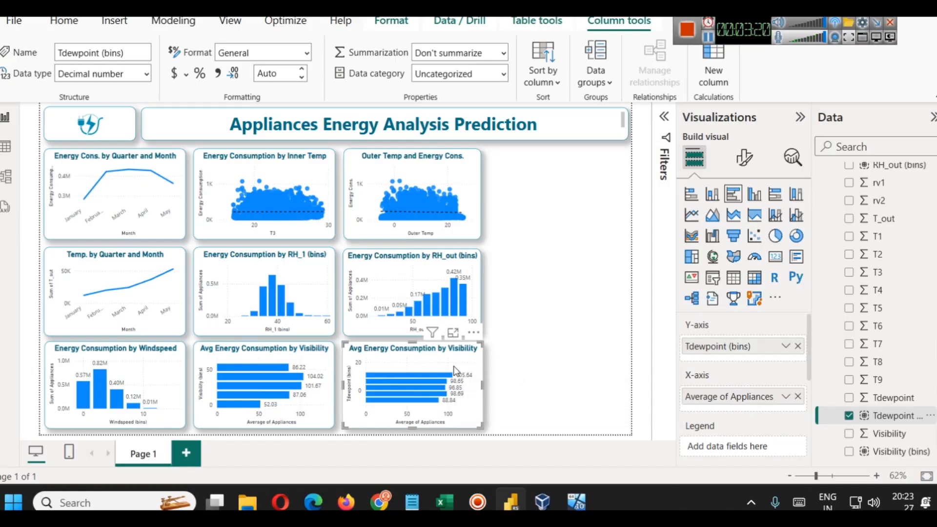
click(749, 167)
click(742, 226)
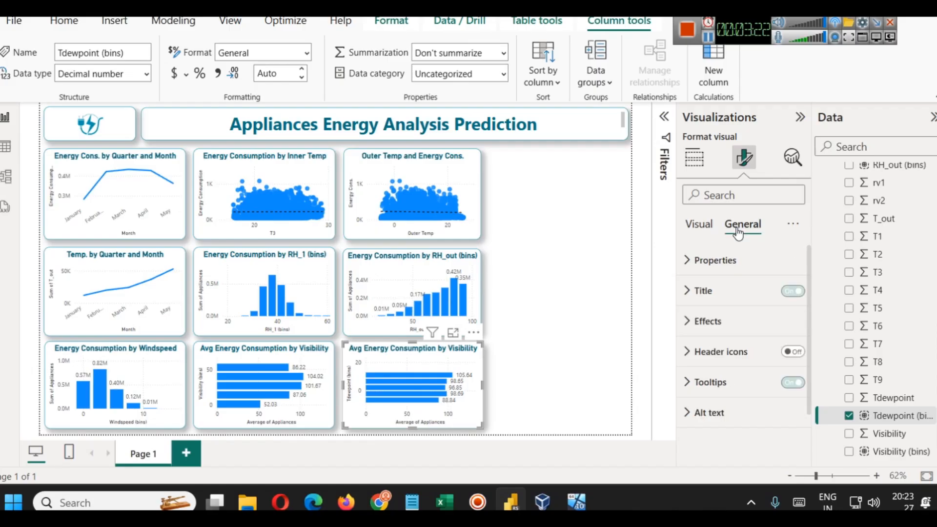
click(714, 320)
click(703, 291)
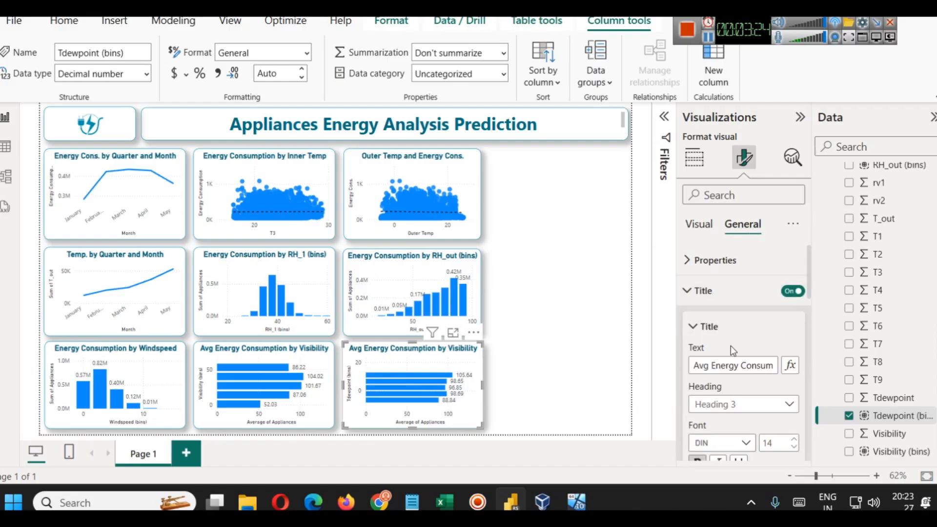
triple_click(747, 366)
double_click(747, 367)
text(Tdewpoint)
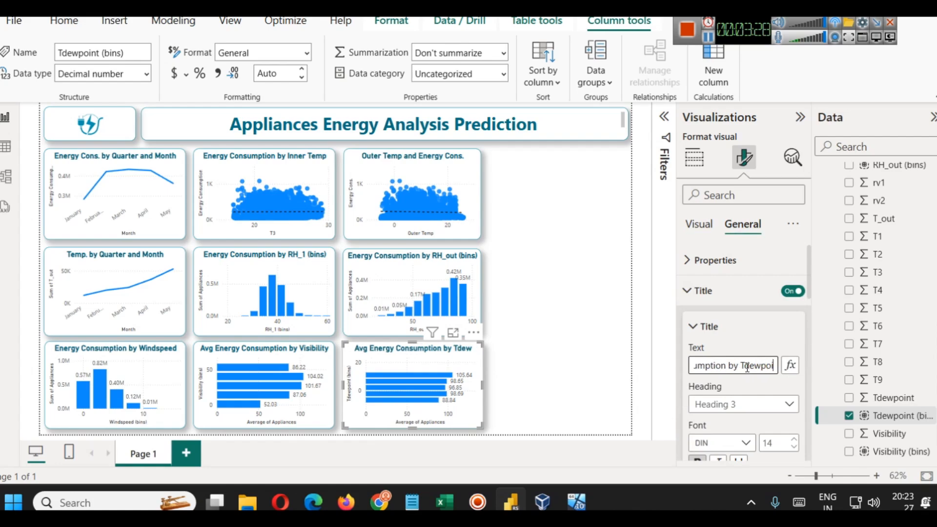
click(580, 291)
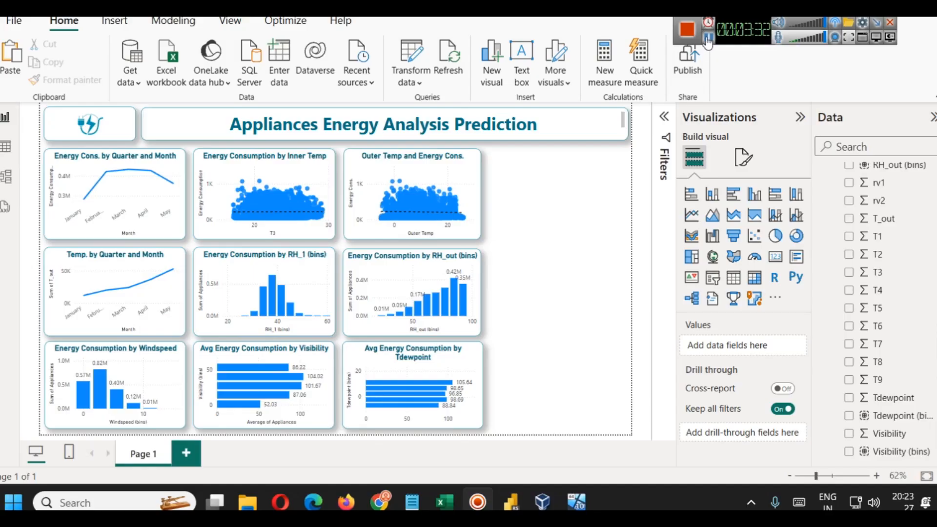
click(709, 39)
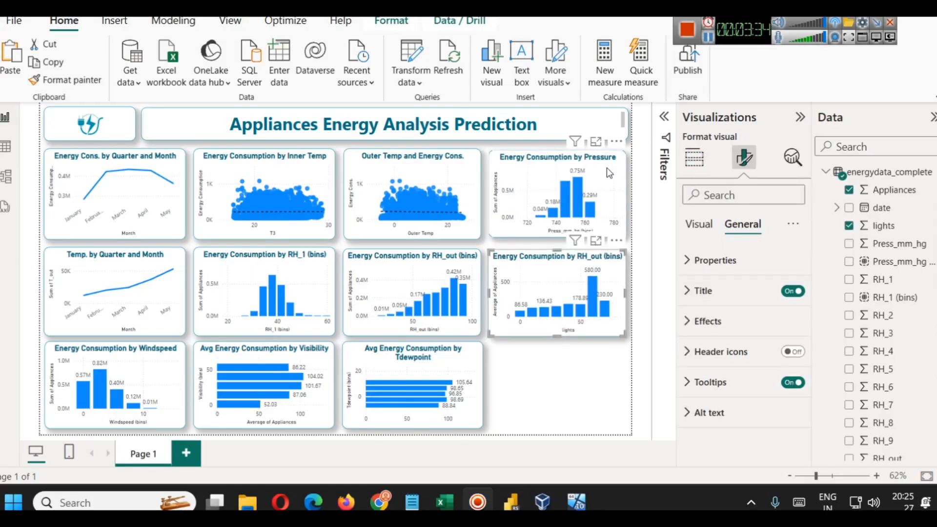
Examine the pressure and lights column charts, checking the lights variable's unit on the UCI dataset page
click(608, 170)
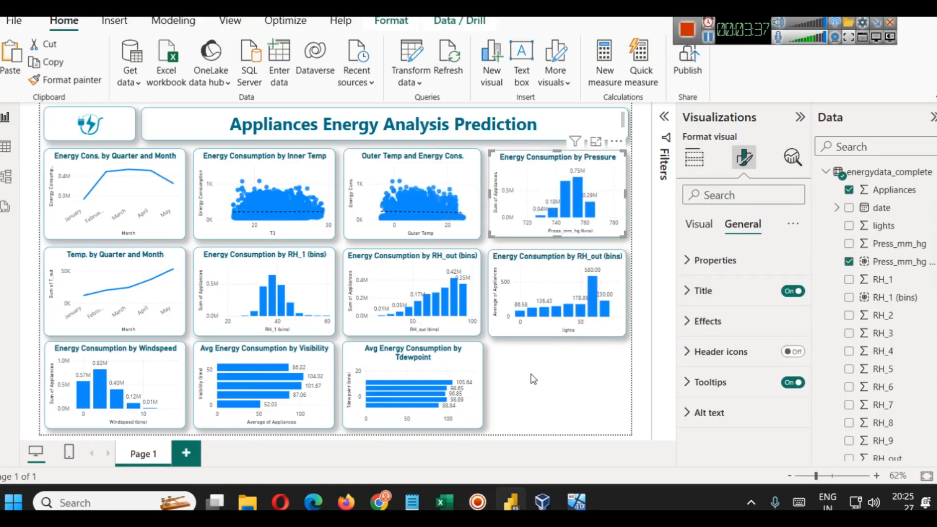
click(596, 280)
click(699, 225)
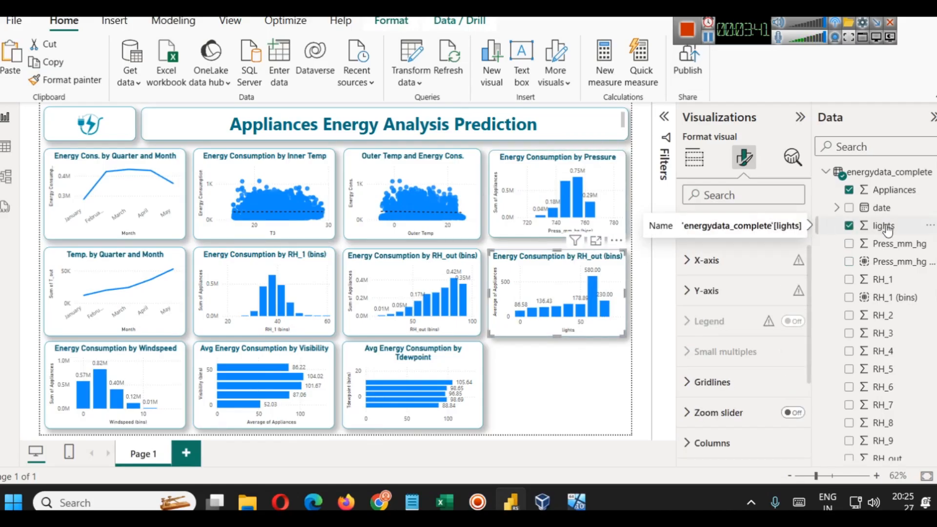
click(381, 498)
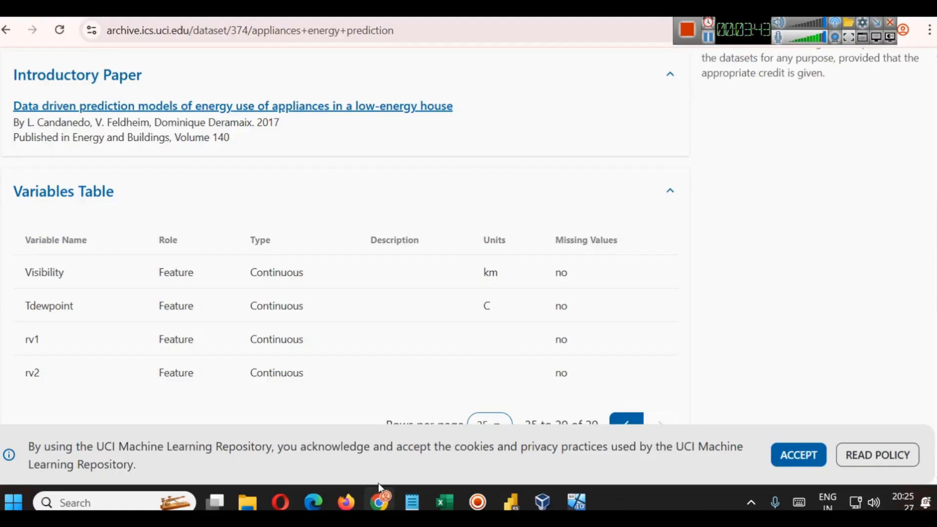
scroll(557, 323, down, 3)
click(628, 278)
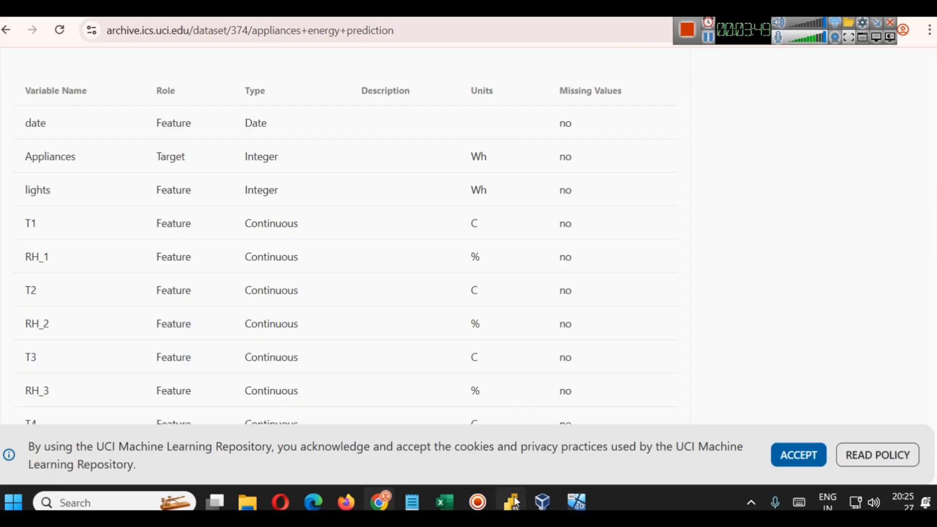
mouse_move(514, 496)
click(503, 434)
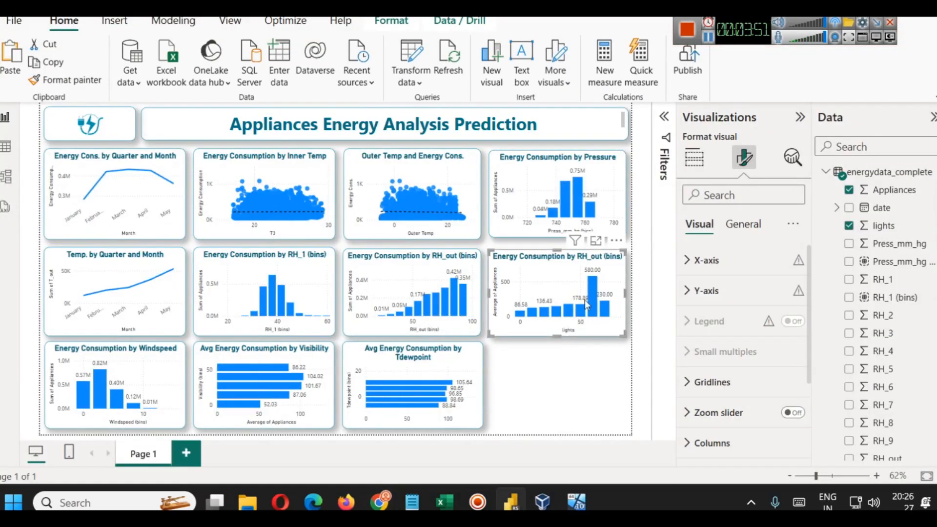
mouse_move(598, 292)
Retitle the lights column chart as Avg Energy Consumption by Lights
click(746, 225)
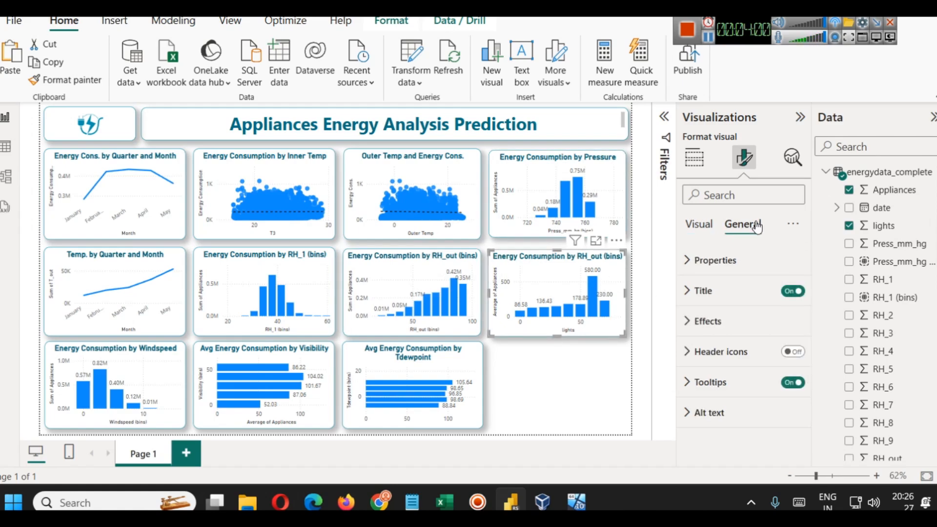
click(732, 295)
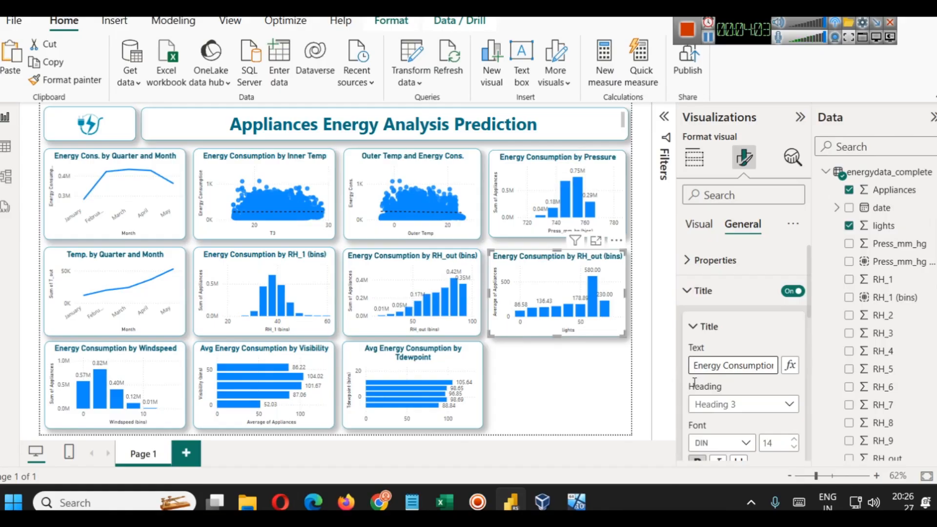
text(Avg)
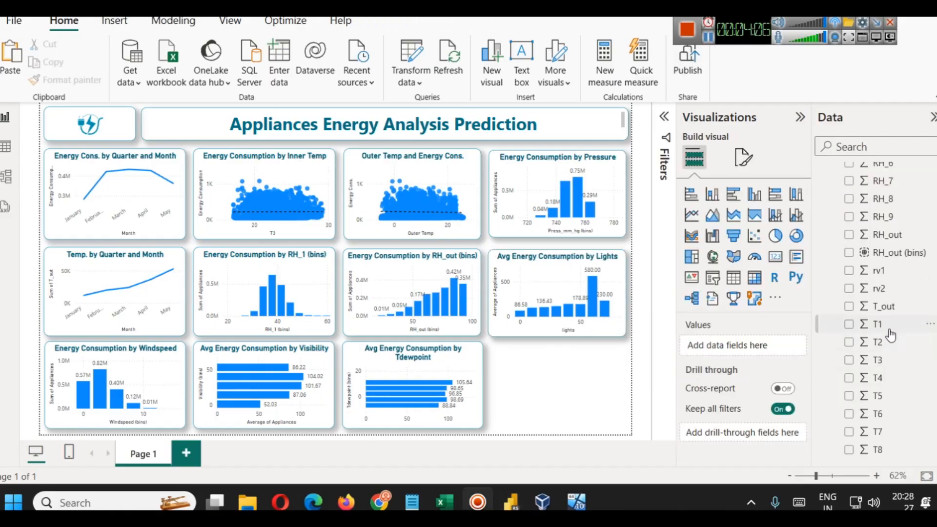
Duplicate the Avg Energy Consumption by Lights chart and place the copy directly below the original, beside the Tdewpoint chart
scroll(893, 400, down, 2)
scroll(889, 392, up, 4)
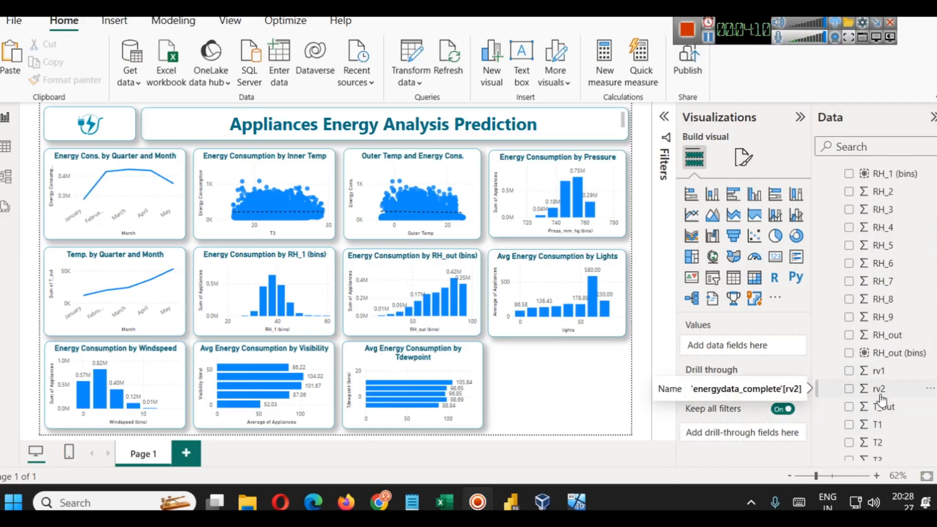
click(571, 322)
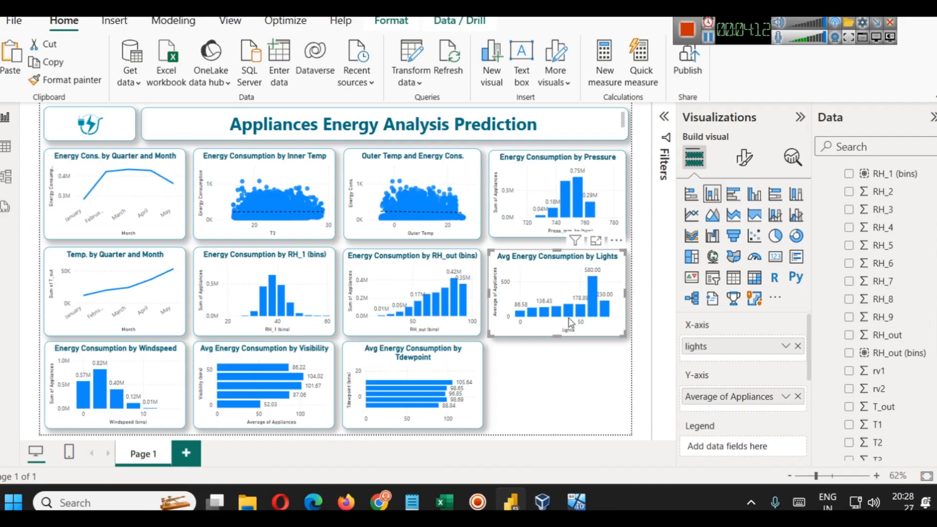
key(ctrl+c)
key(ctrl+v)
drag(571, 322, 547, 410)
key(Down)
key(Down)
key(Down)
key(Down)
key(Down)
key(Down)
key(Down)
key(Down)
key(Down)
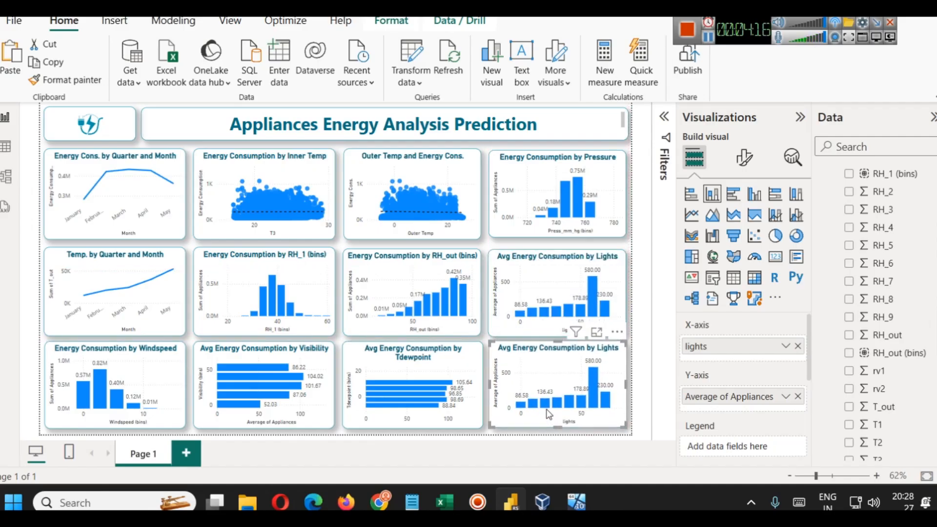
click(602, 439)
click(616, 359)
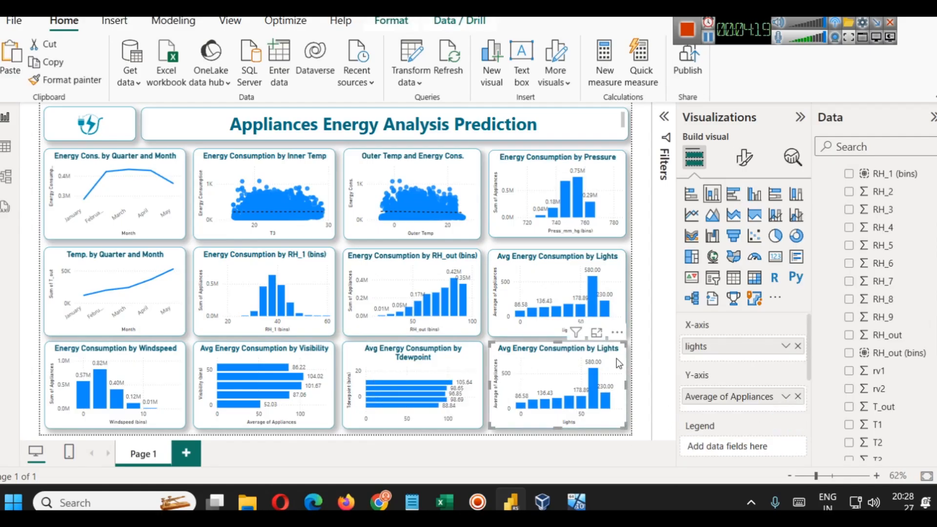
Replace the lights field with rv1 on the copied chart's X-axis
click(785, 346)
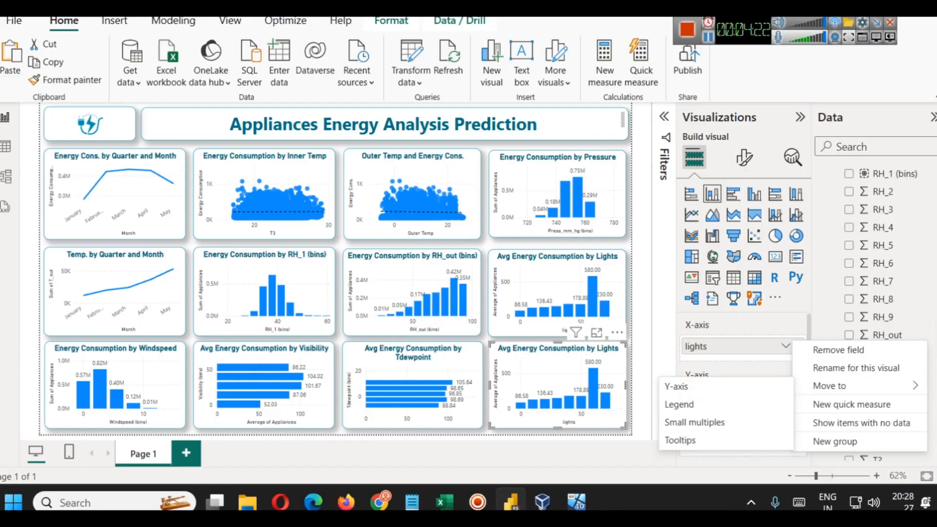
click(931, 376)
drag(908, 377, 888, 359)
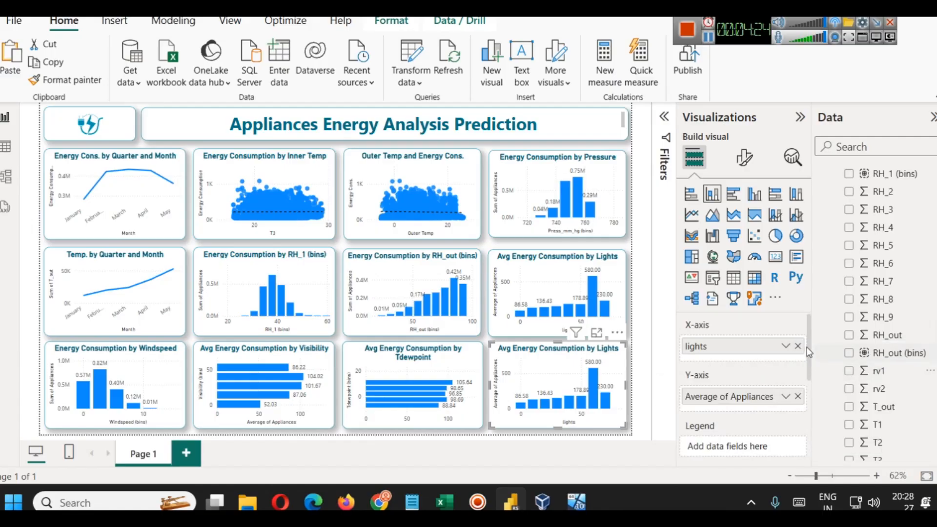
click(798, 346)
drag(880, 373, 760, 356)
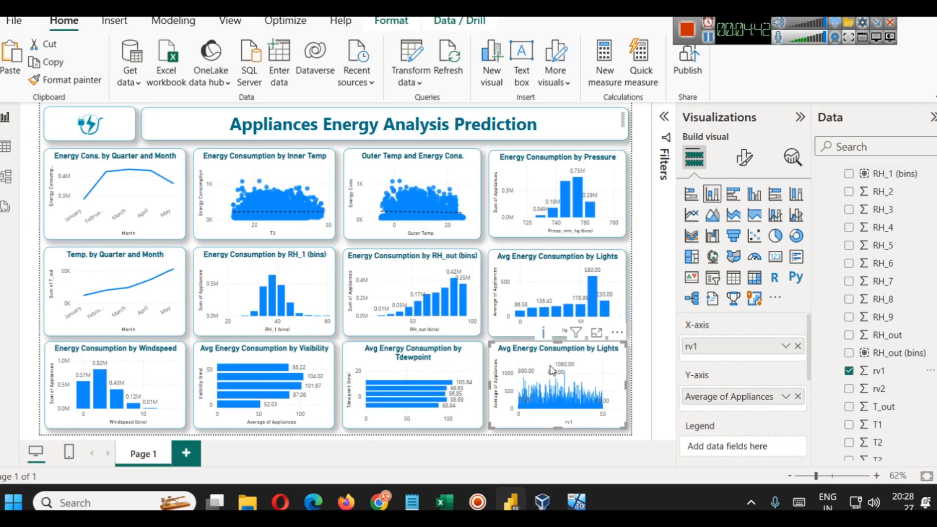
Retitle the rv1 chart as Avg Energy Consumption by Rv1
click(744, 157)
click(747, 225)
click(732, 291)
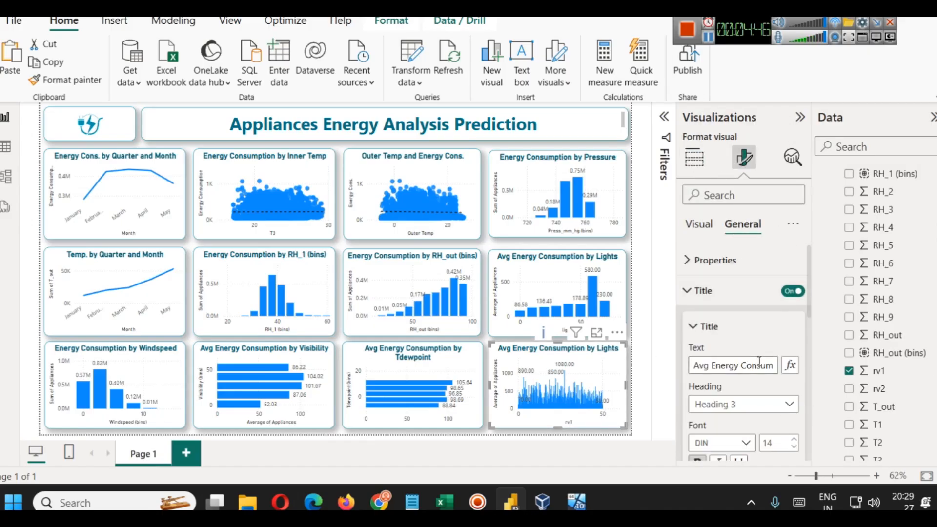
drag(759, 365, 780, 365)
double_click(759, 367)
text(Rv1)
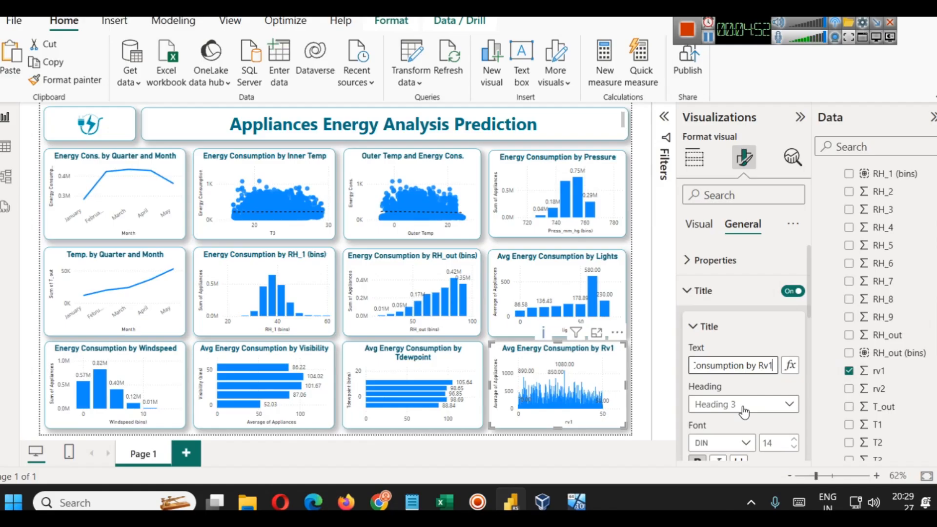
click(602, 459)
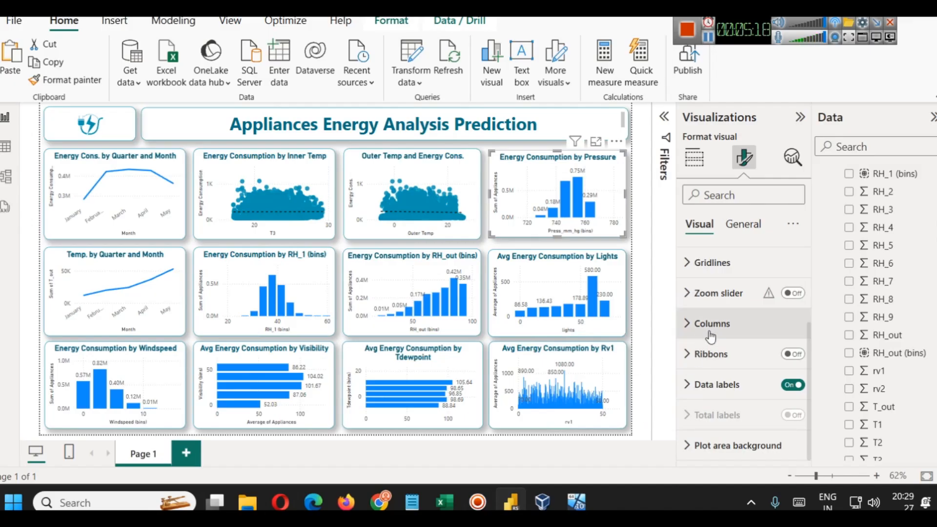
Recolor the columns of the Pressure and Lights charts to the teal #0097B2
click(709, 326)
scroll(734, 390, down, 5)
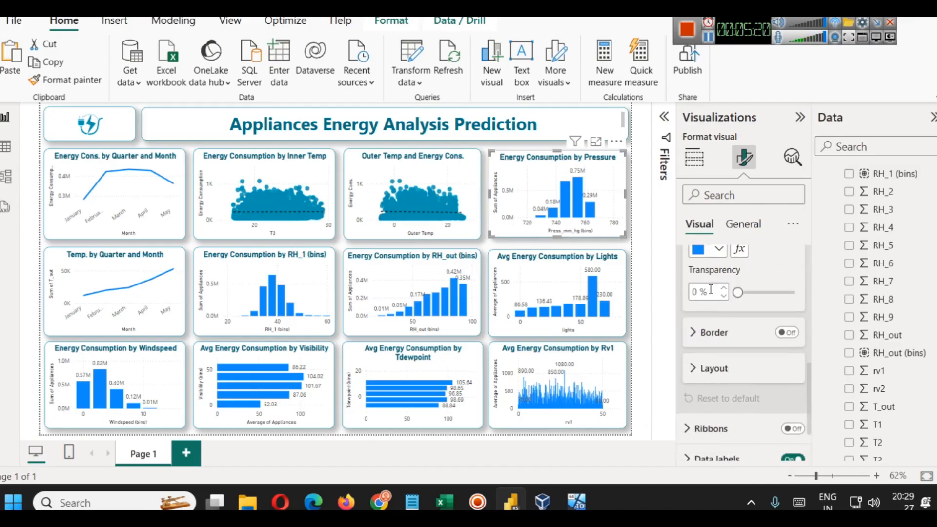
click(717, 251)
click(715, 200)
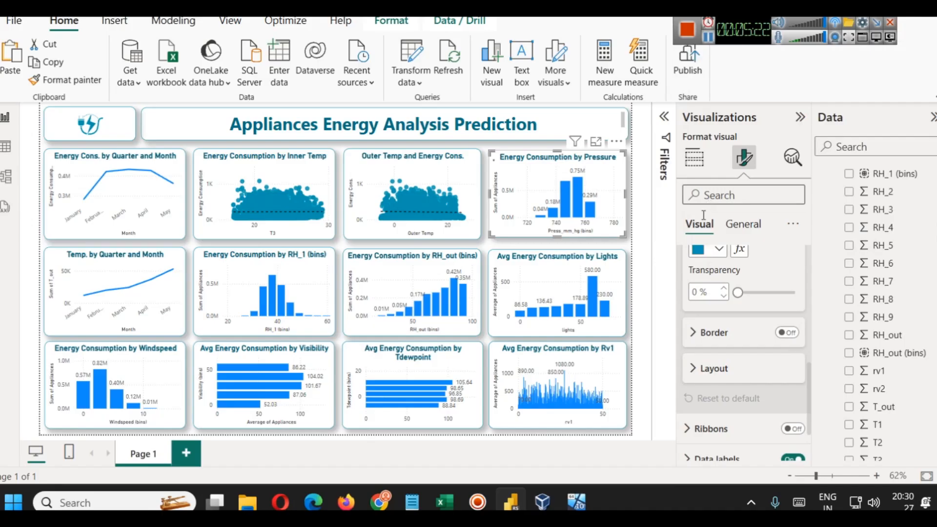
click(715, 251)
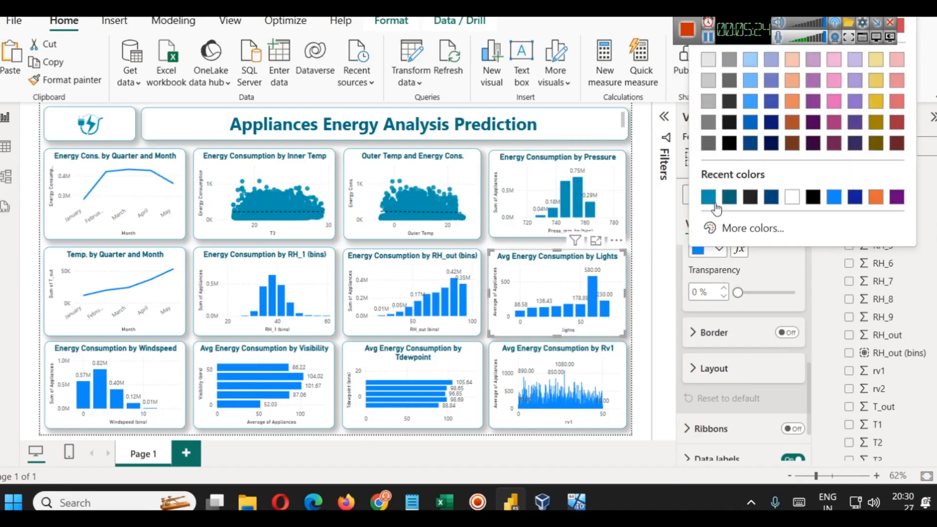
click(713, 201)
Apply the teal #0097B2 column color to the RH_out (bins) and RH_1 (bins) charts
click(715, 250)
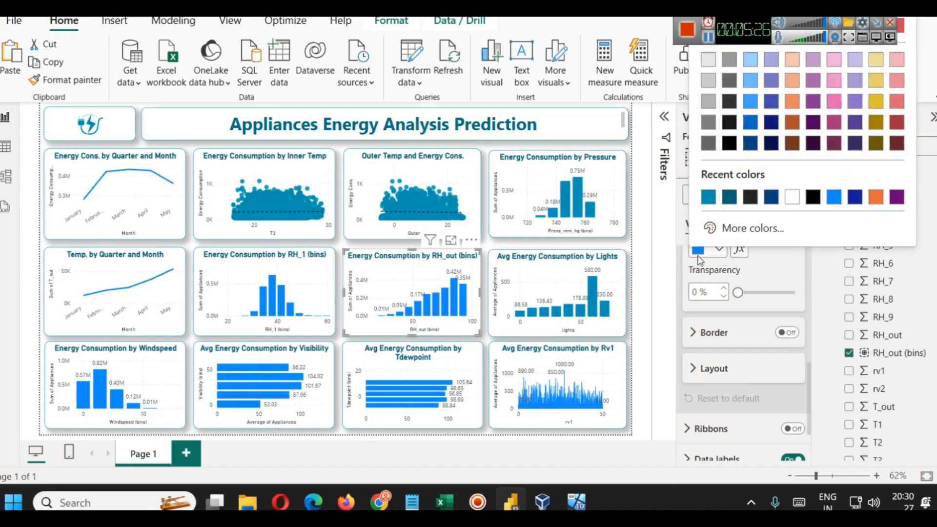
click(713, 200)
click(280, 282)
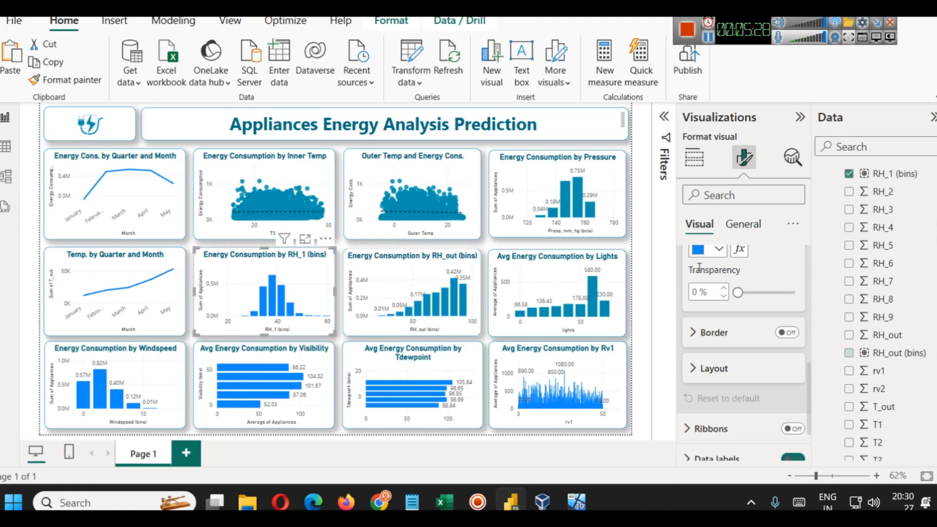
click(713, 250)
click(705, 198)
Set the line color of the Temp. by Quarter and Month chart to the teal #0097B2
click(128, 292)
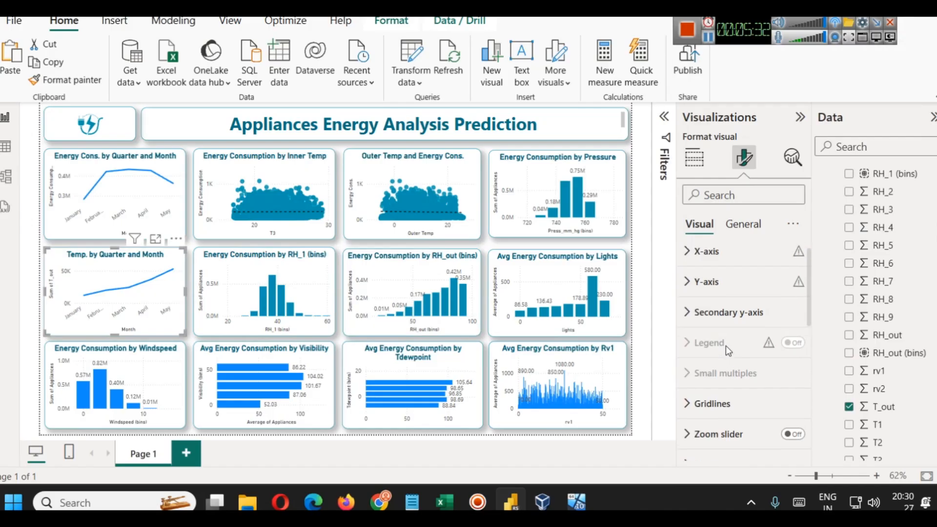
scroll(726, 345, down, 3)
click(715, 324)
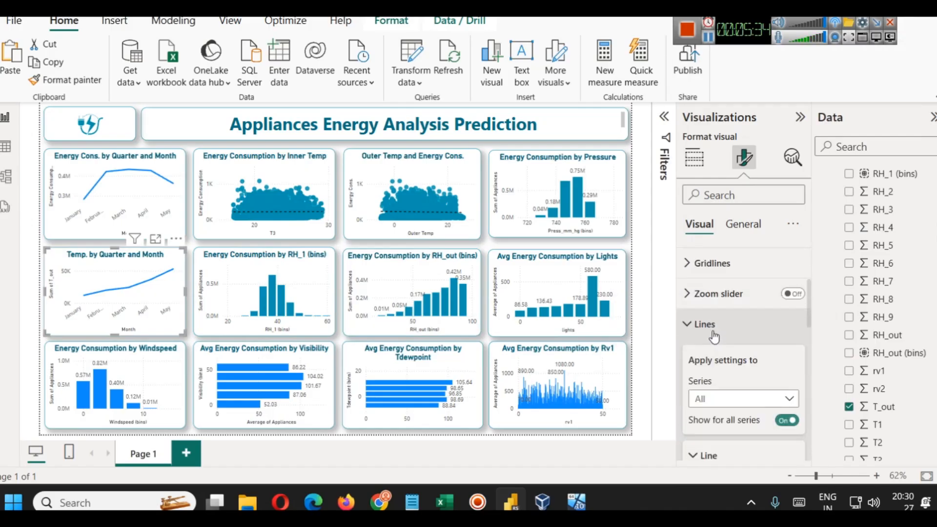
scroll(718, 342, down, 3)
scroll(720, 356, down, 3)
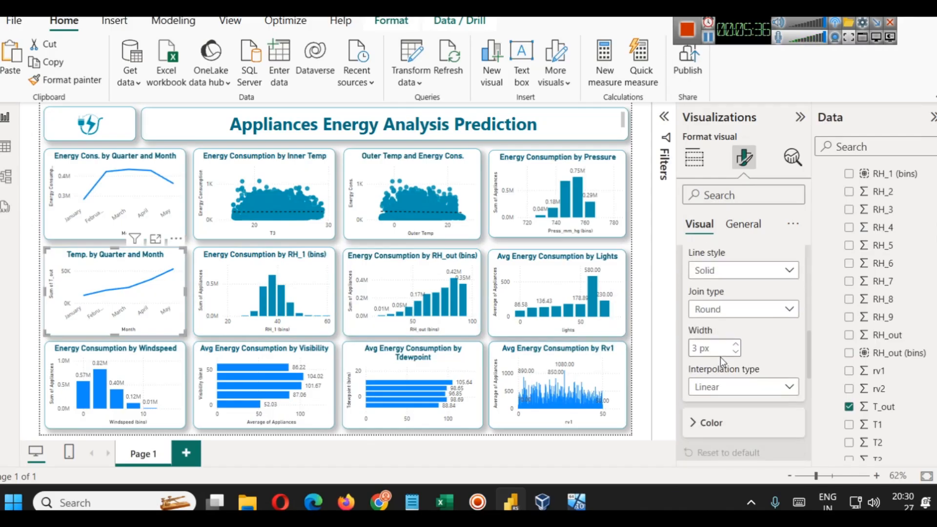
click(718, 349)
click(719, 388)
click(709, 321)
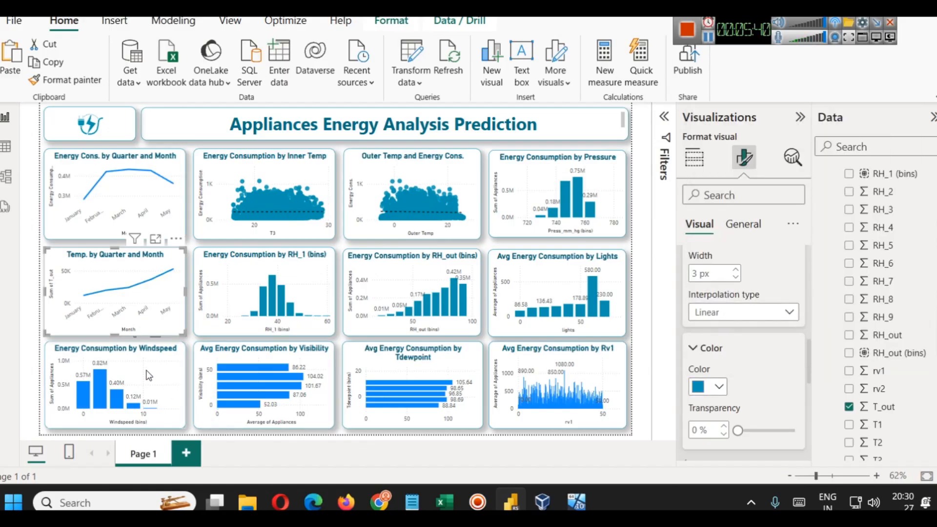
Change the Windspeed chart's column color to the teal #0097B2
click(177, 393)
scroll(722, 332, up, 4)
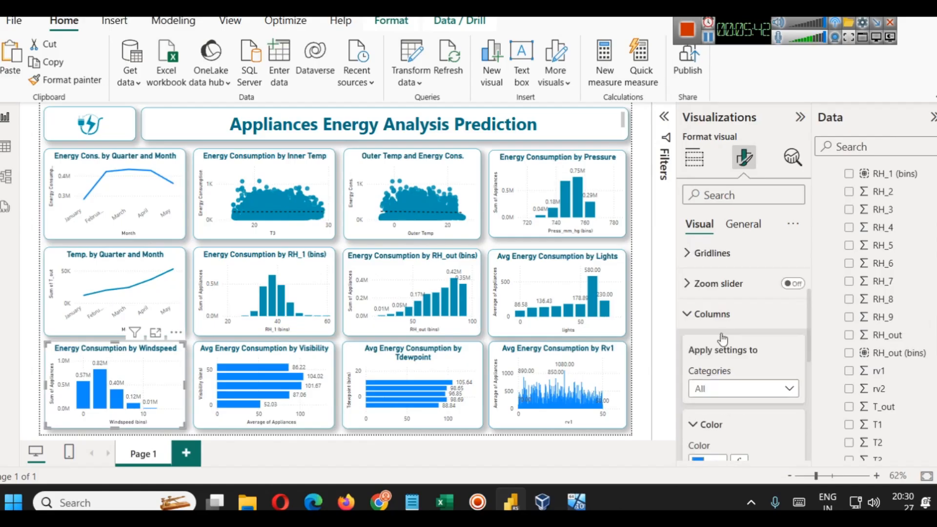
scroll(721, 332, down, 2)
click(713, 324)
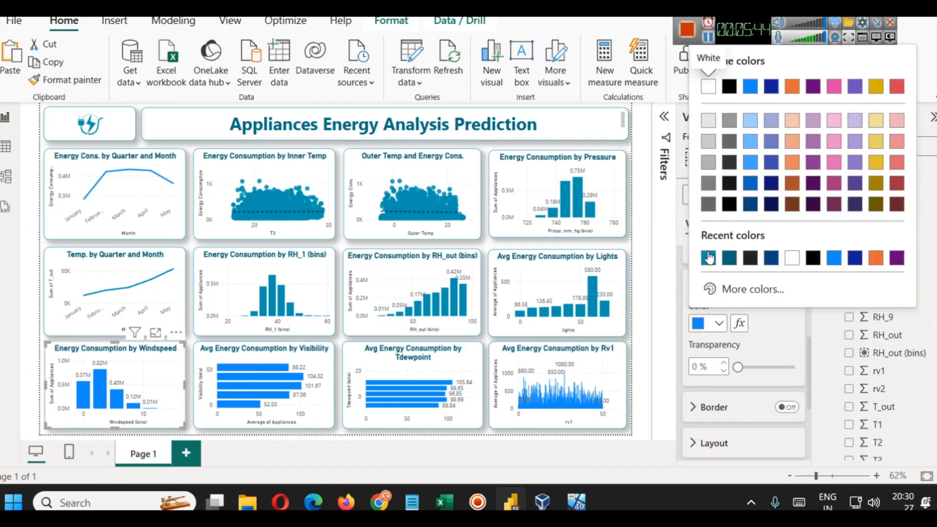
click(186, 350)
Set the bar color of the Avg Energy Consumption by Visibility chart to the teal #0097B2
click(212, 353)
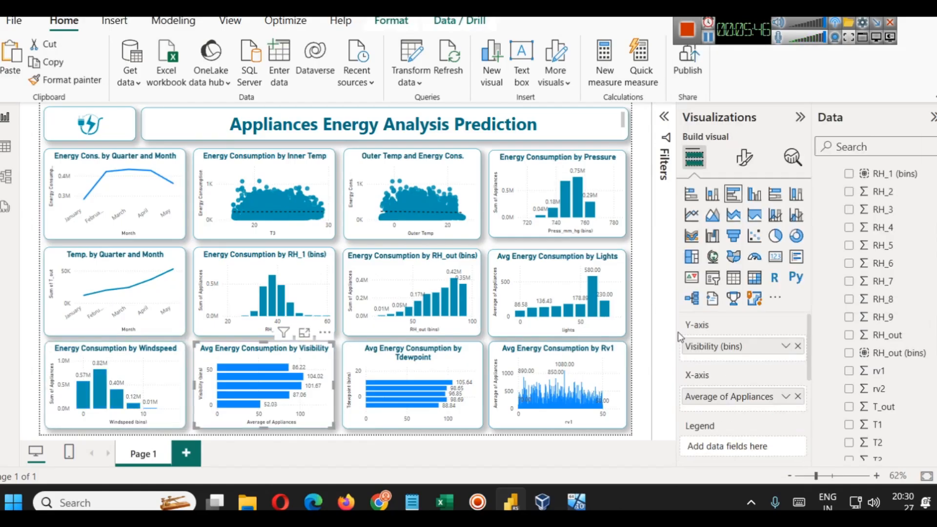
click(744, 158)
scroll(734, 313, down, 2)
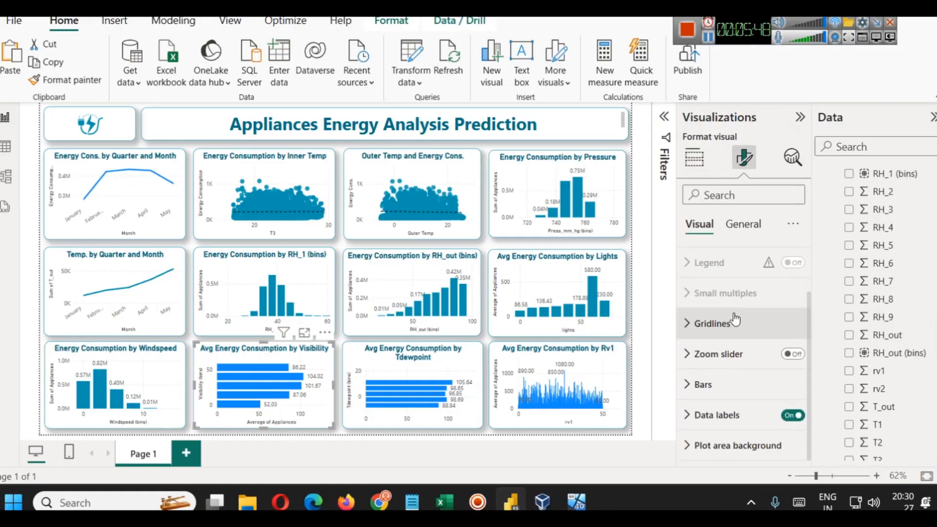
click(692, 383)
click(705, 382)
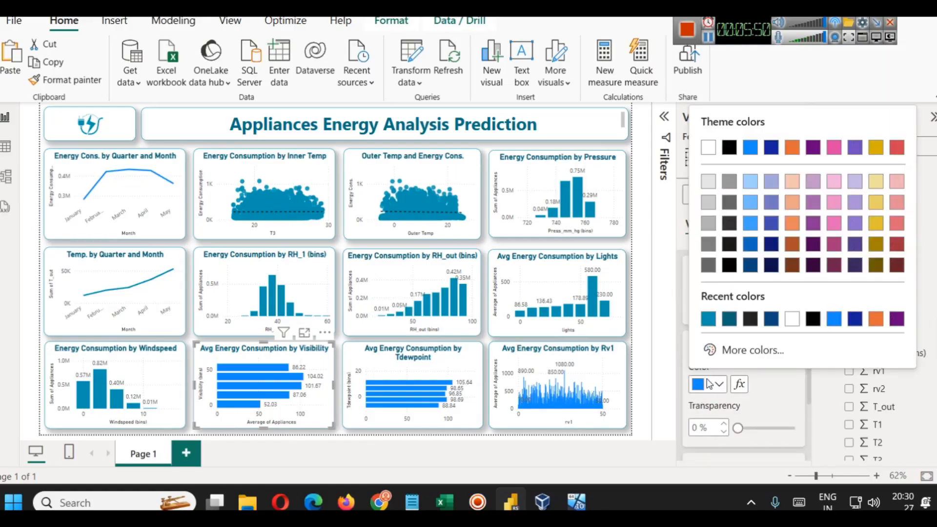
click(709, 323)
Recolor the Tdewpoint chart's bars and the Rv1 chart's columns to the teal #0097B2
click(454, 357)
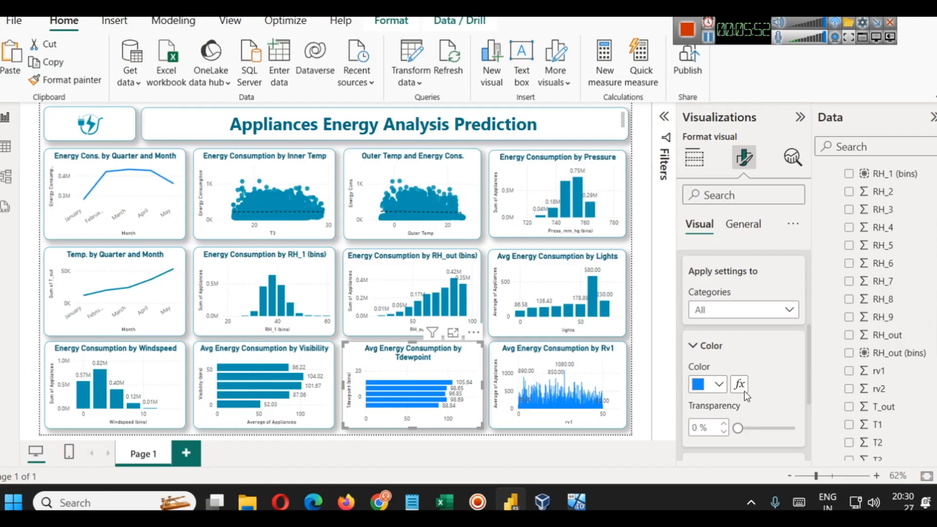
click(708, 385)
click(584, 372)
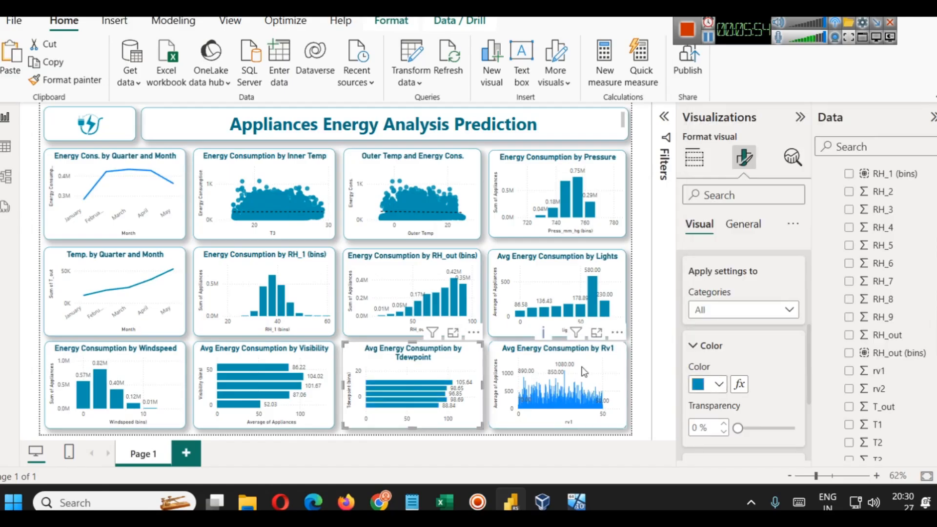
click(712, 385)
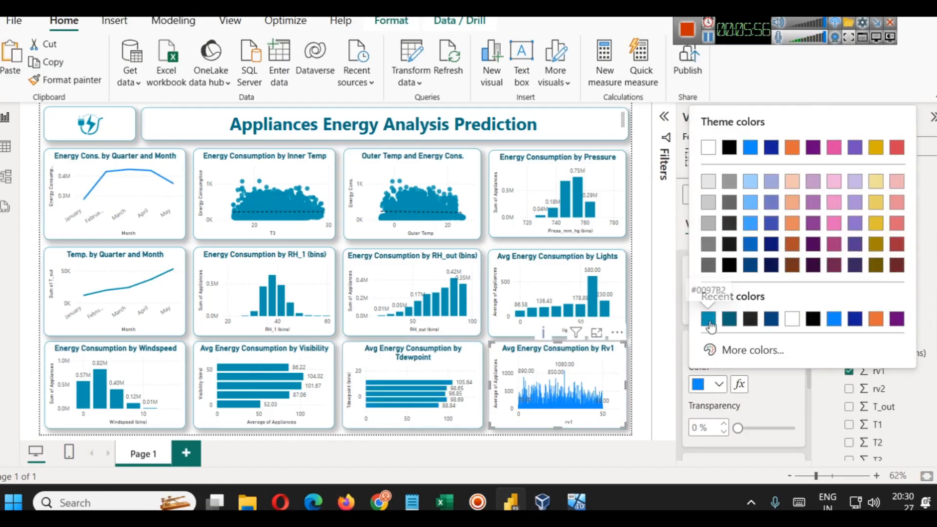
click(709, 319)
Add the lights field to the Y-axis of the Energy Cons. by Quarter and Month line chart
click(143, 209)
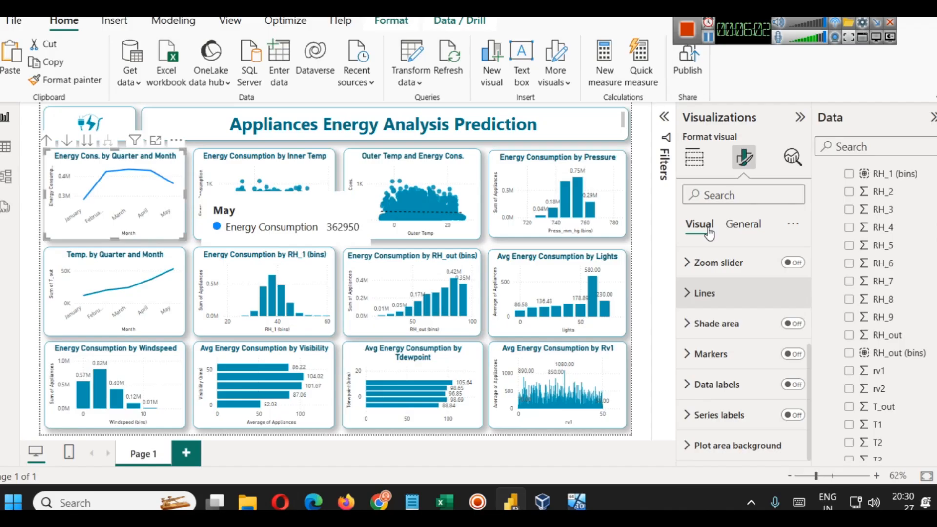
scroll(707, 249, up, 3)
click(696, 166)
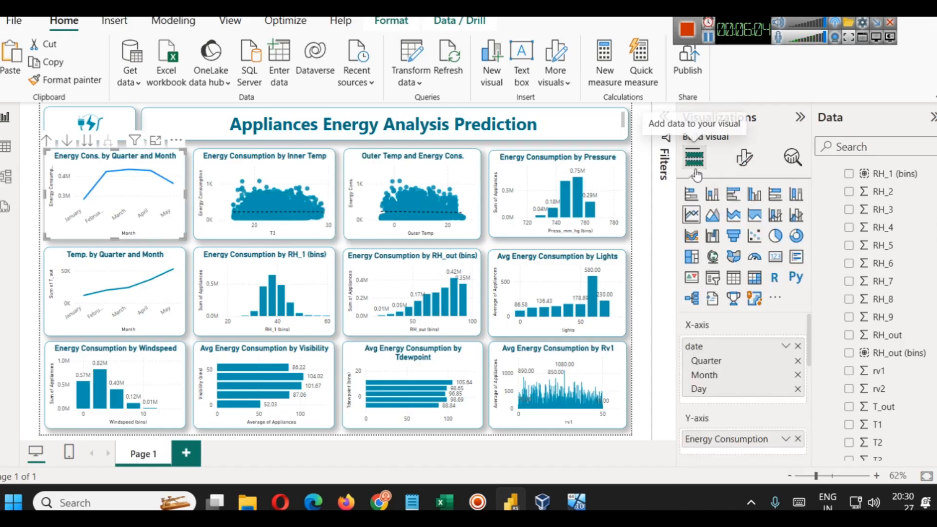
scroll(768, 425, down, 2)
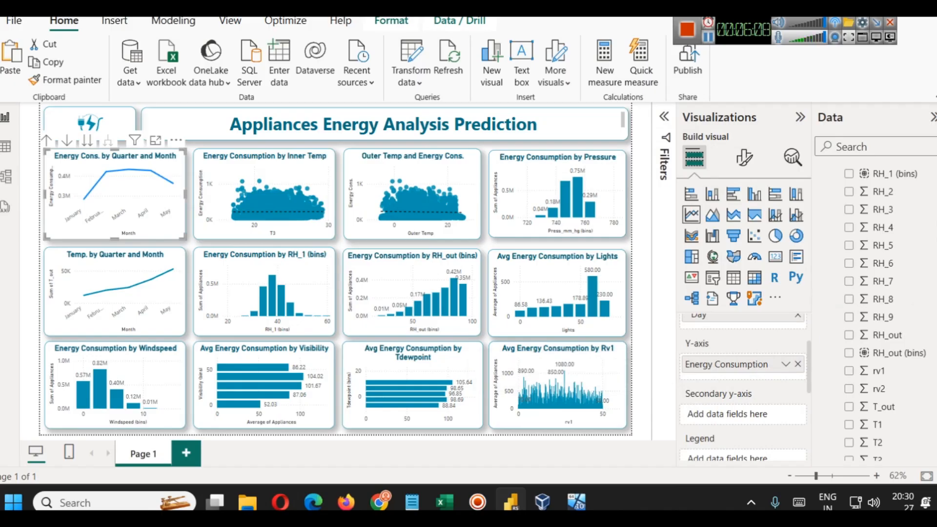
scroll(898, 253, up, 3)
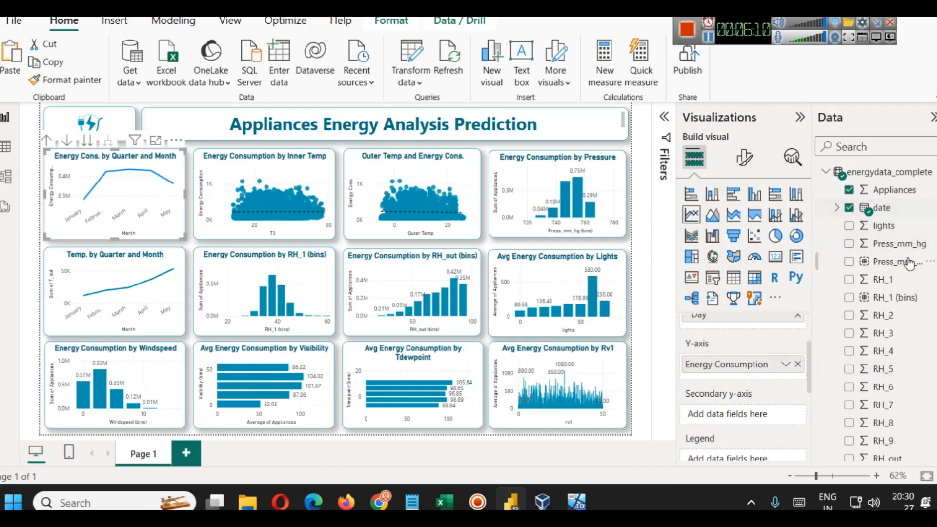
drag(899, 227, 737, 382)
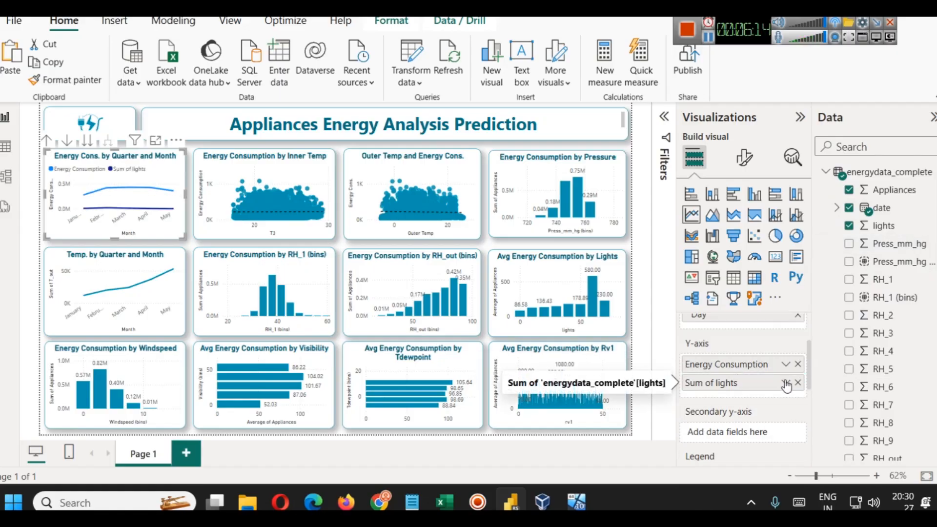
Rename the Sum of lights series for this visual as "Lights energy cons."
click(786, 383)
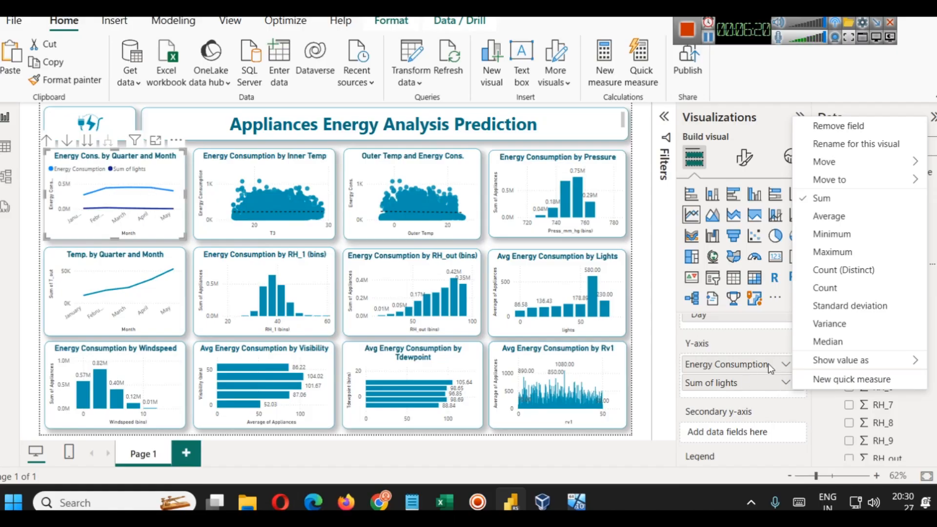
click(788, 395)
click(786, 382)
click(839, 143)
key(ctrl+a)
text(Lig)
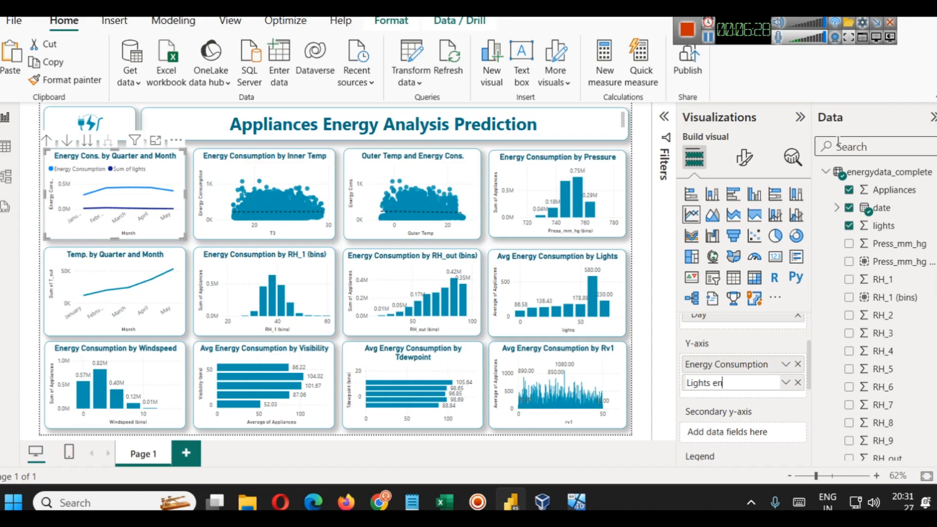
text(hts energy cons.)
key(Return)
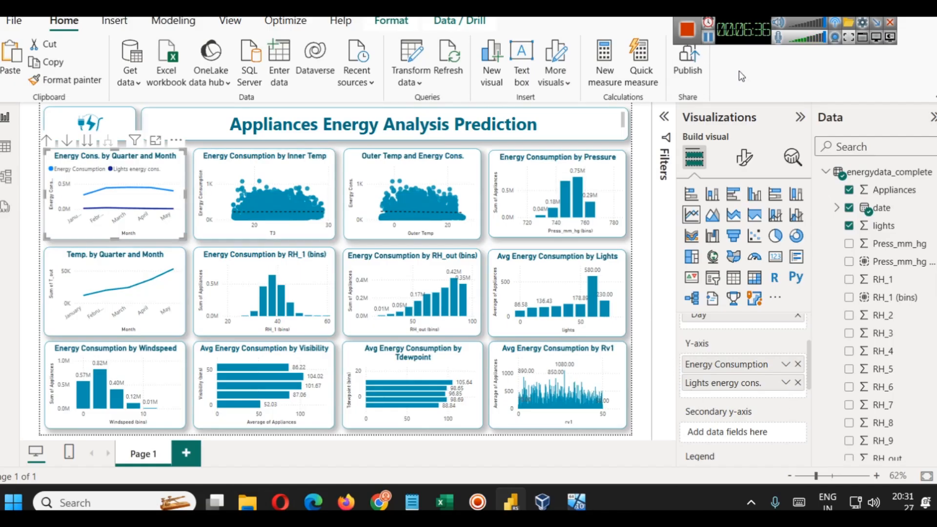
Collapse the Visualizations and Data panes and the ribbon, and deselect the chart to show the whole dashboard larger
click(800, 118)
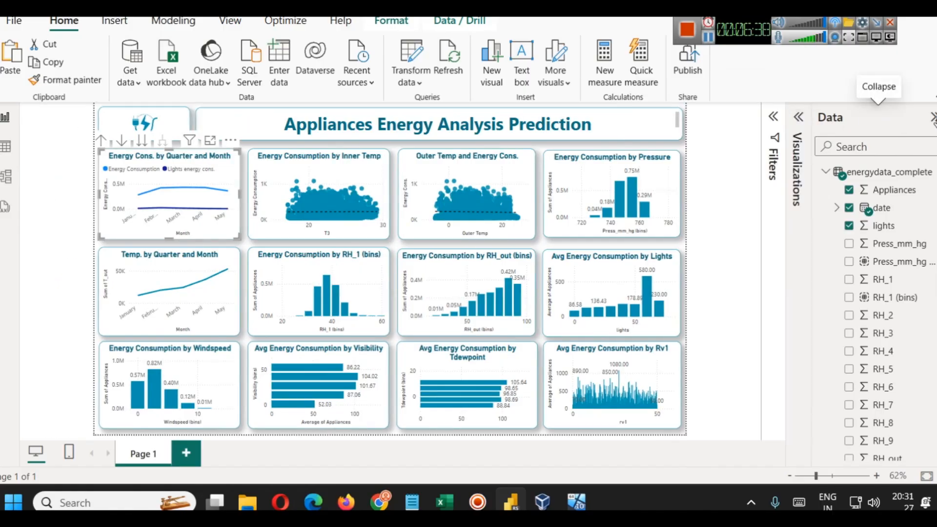
click(933, 117)
click(936, 98)
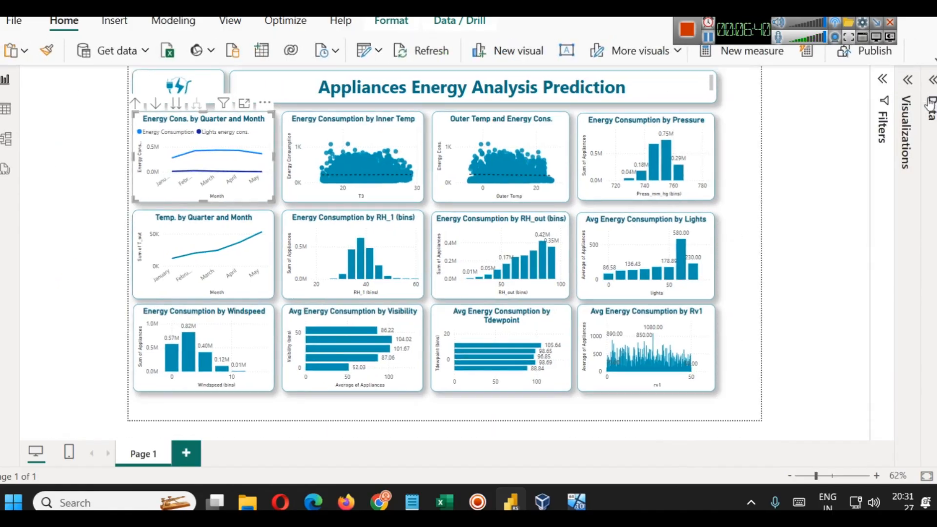
click(822, 201)
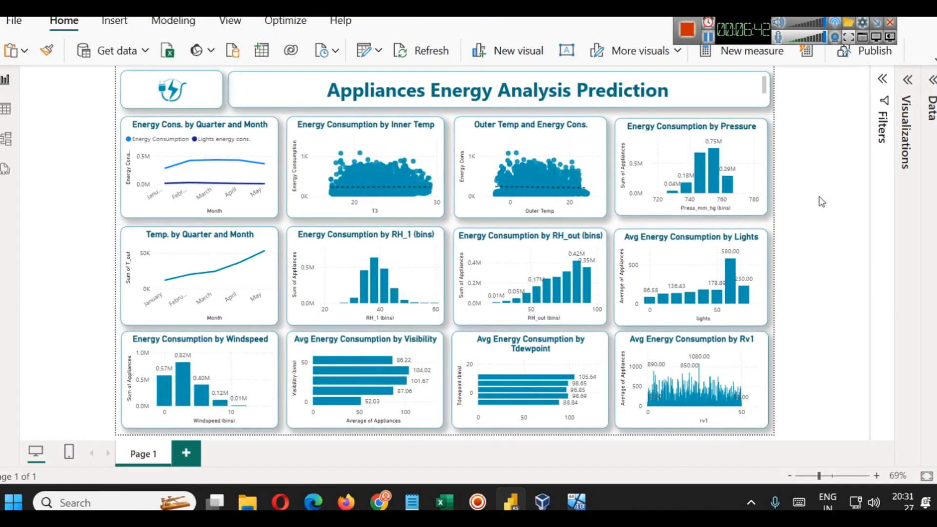